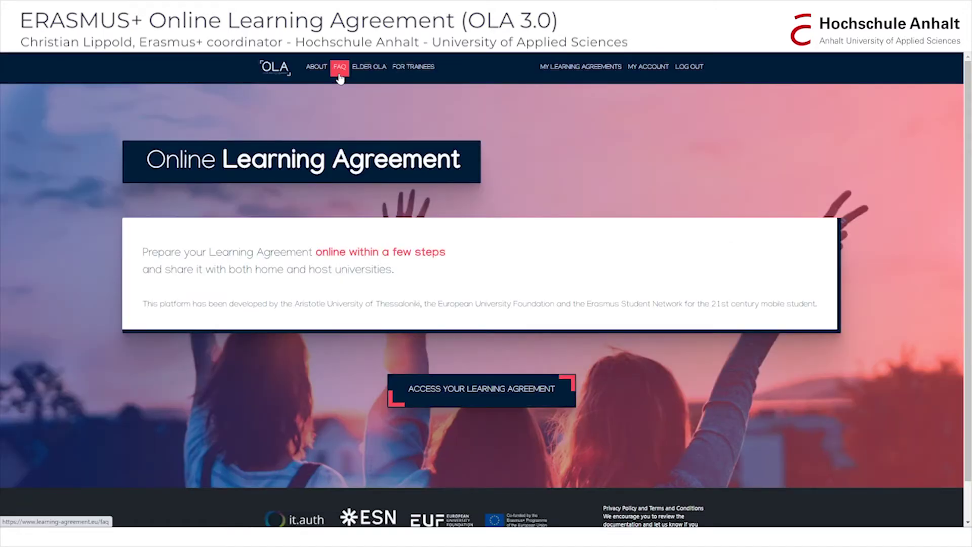
# Visit the FAQ page, then start logging in to reach the eduTEAMS identity-provider search.
pyautogui.click(340, 75)
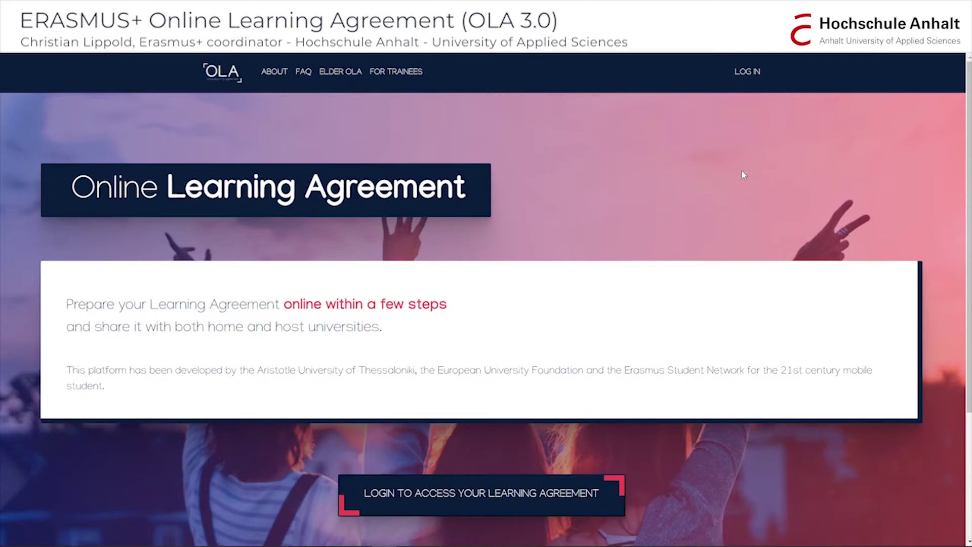
pyautogui.click(748, 74)
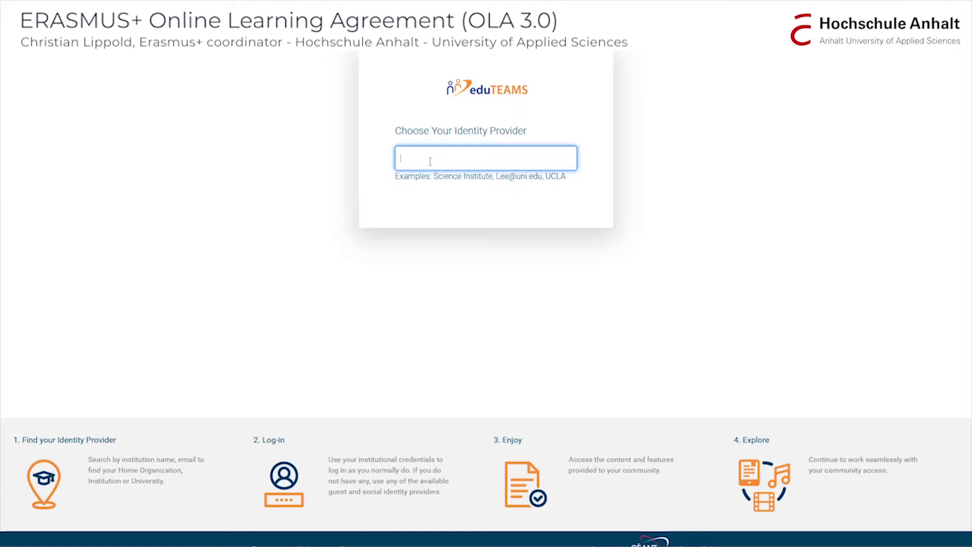
# Search eduTEAMS for hs-anhalt.de and select Anhalt University of Applied Sciences as identity provider.
pyautogui.write('hs-anha')
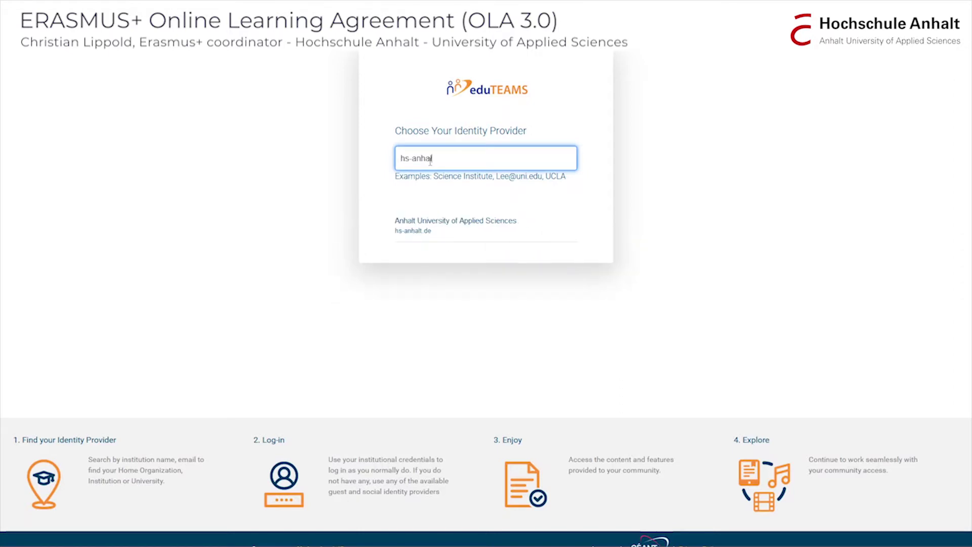
pyautogui.write('lt.de')
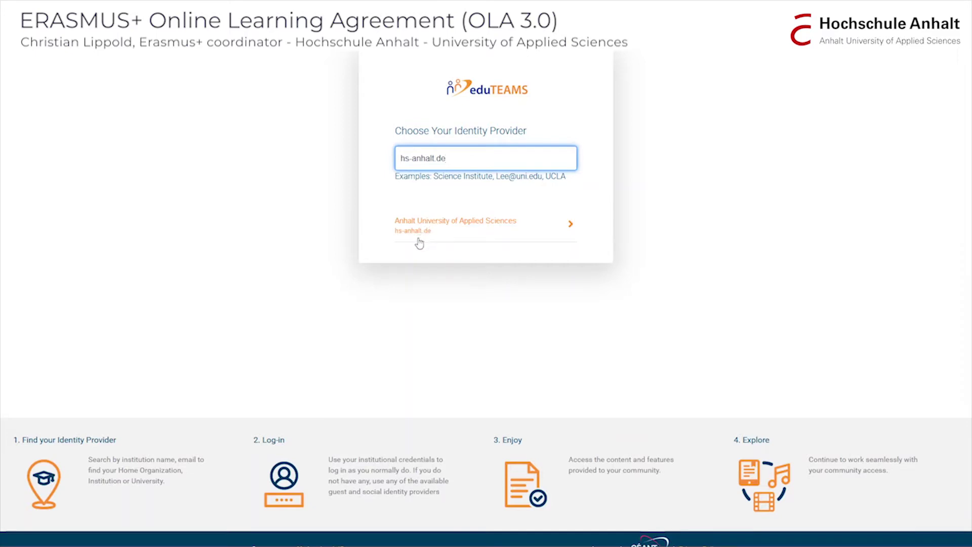
pyautogui.click(416, 235)
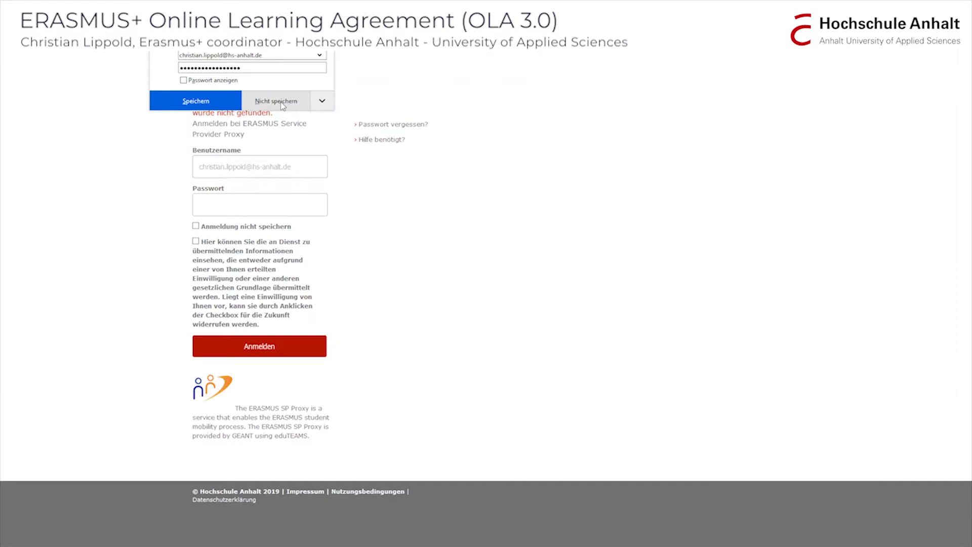
pyautogui.click(282, 104)
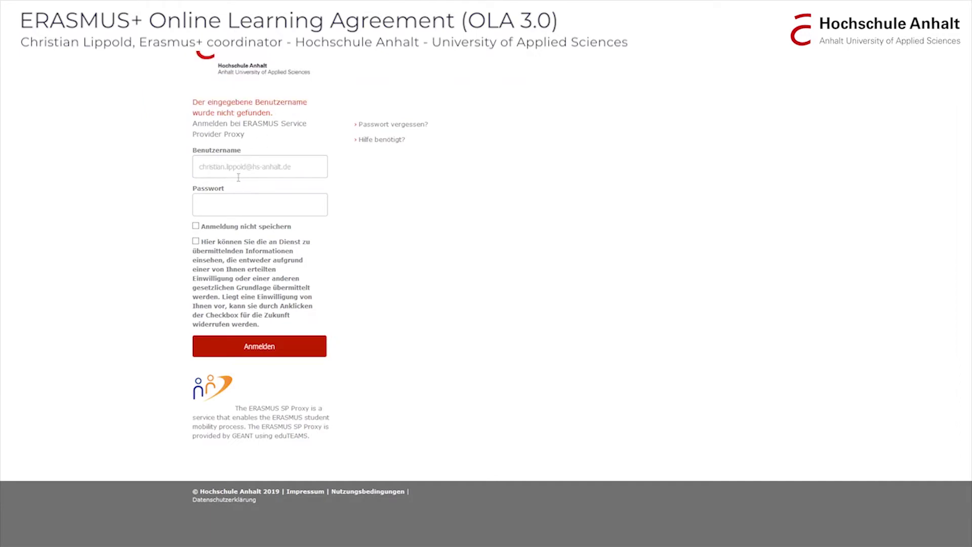
# Sign in with the university username and password, decline saving it, and proceed to ERASMUS registration.
pyautogui.click(307, 164)
pyautogui.hotkey('ctrl', 'a')
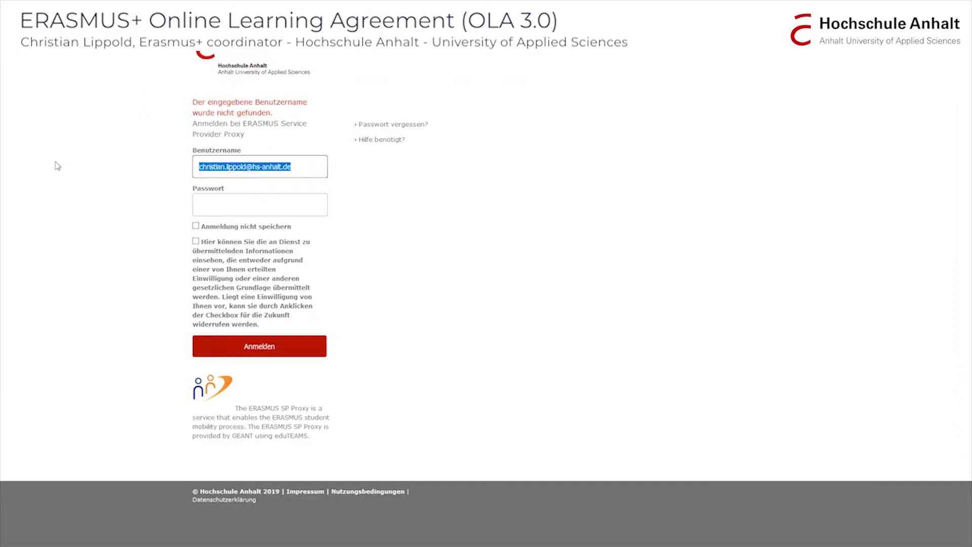
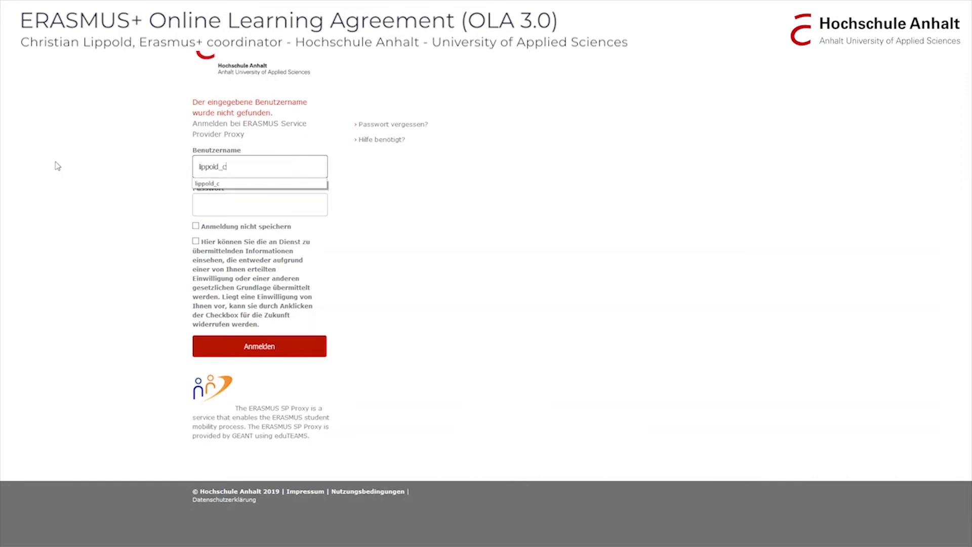
pyautogui.press('Tab')
pyautogui.hotkey('ctrl', 'v')
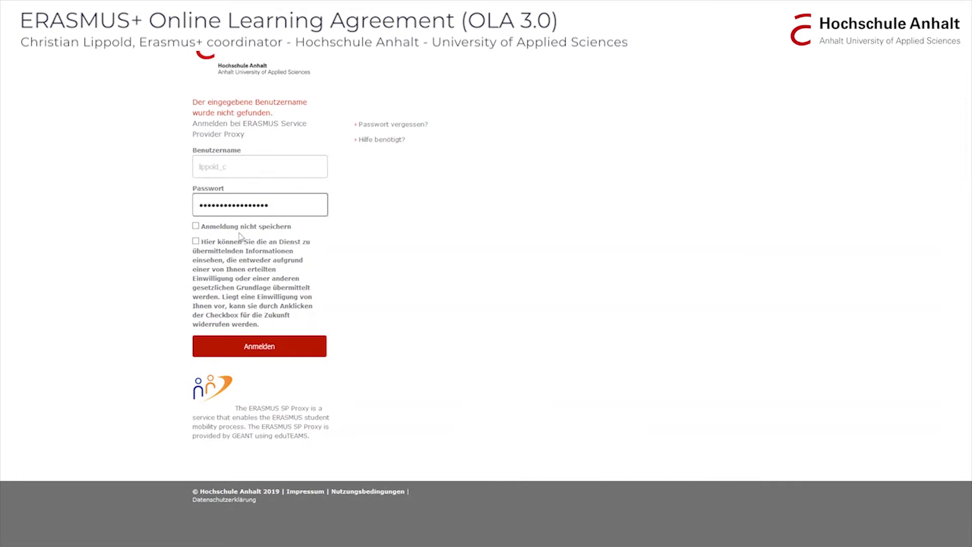
pyautogui.click(261, 351)
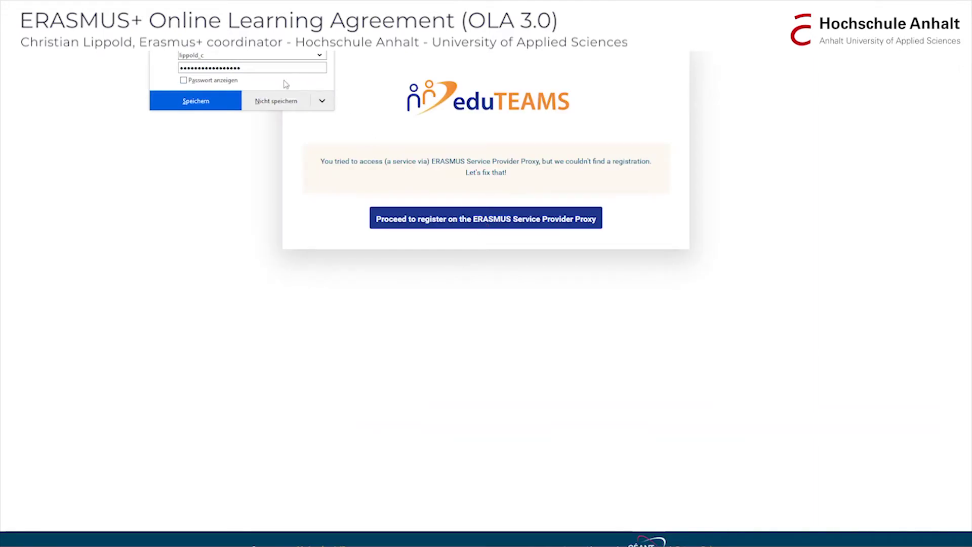
pyautogui.click(279, 101)
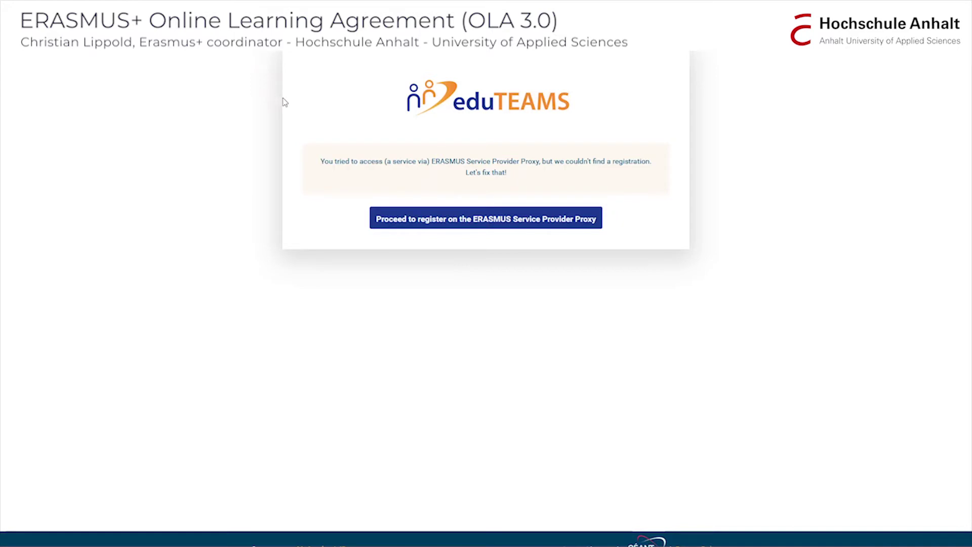
pyautogui.click(430, 221)
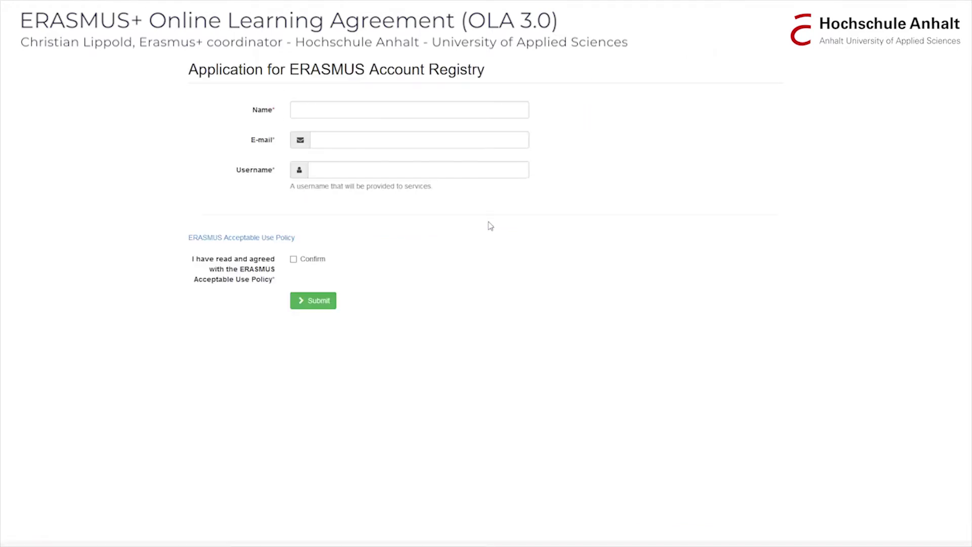
# Register the ERASMUS account as Test Student with the university e-mail, accepting the Acceptable Use Policy.
pyautogui.click(315, 108)
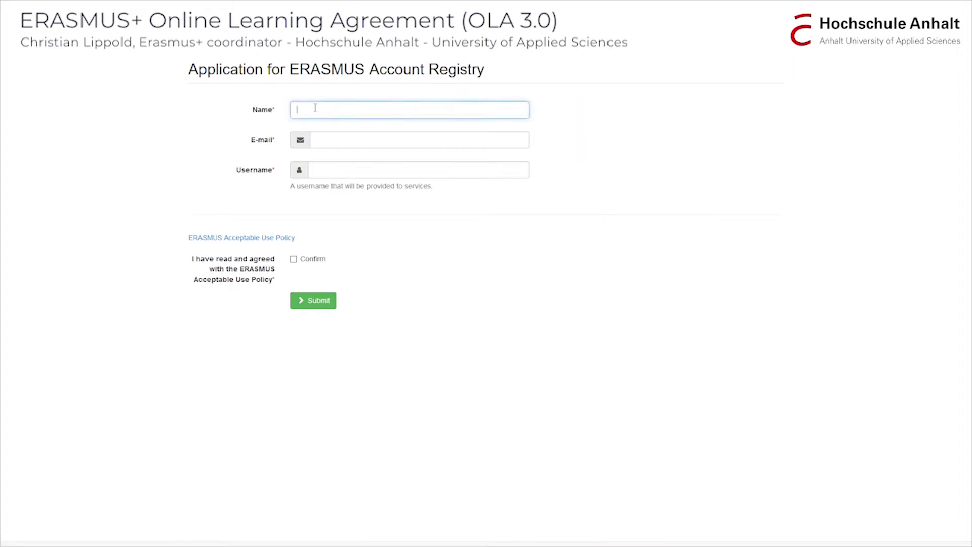
pyautogui.write('Test Student')
pyautogui.click(331, 140)
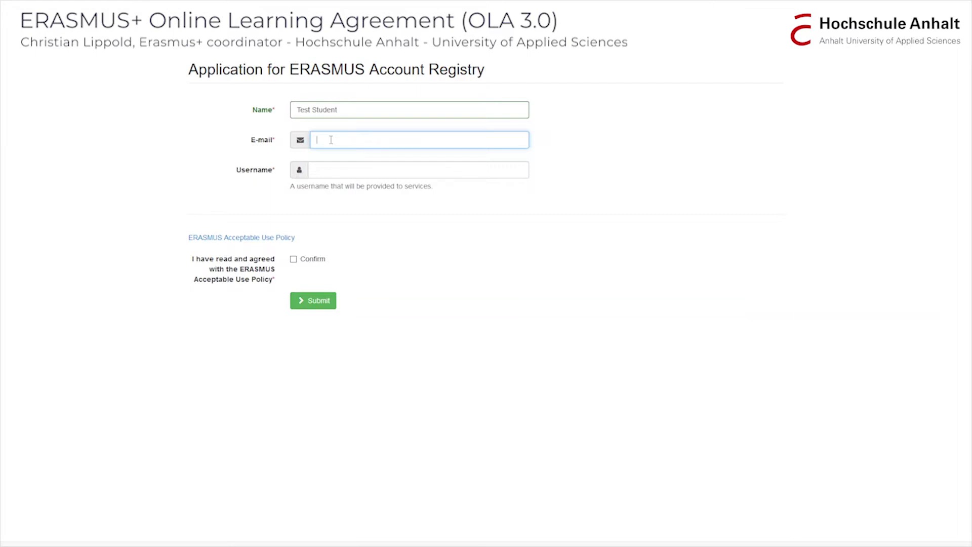
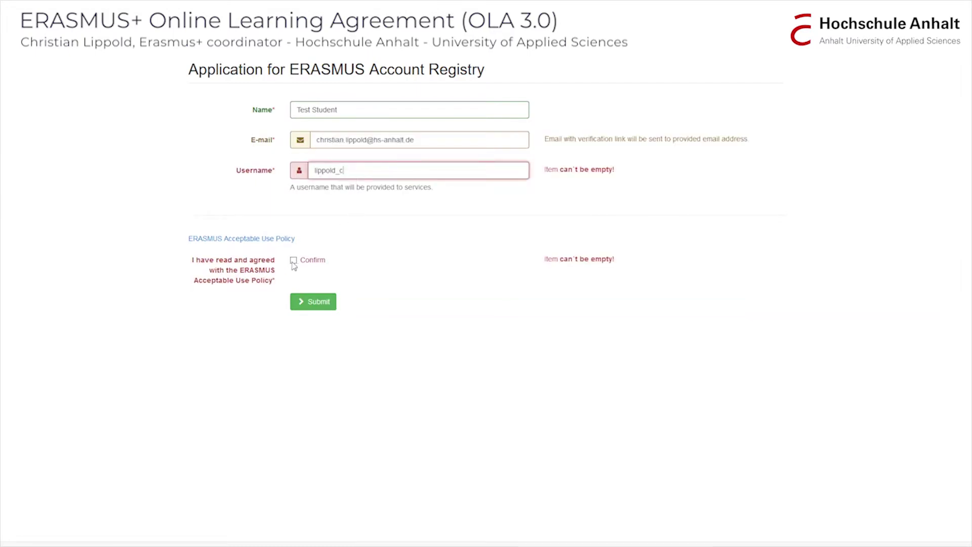
pyautogui.click(293, 261)
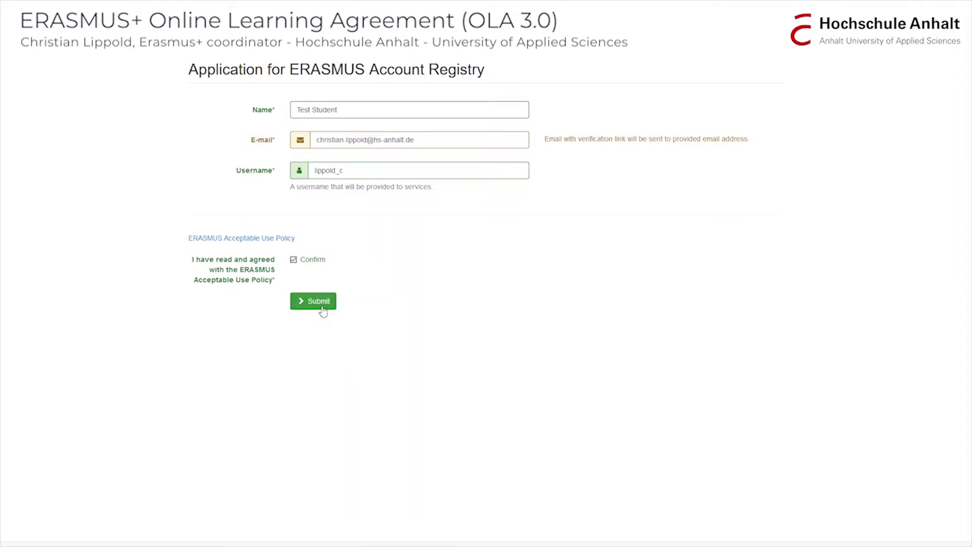
pyautogui.click(319, 303)
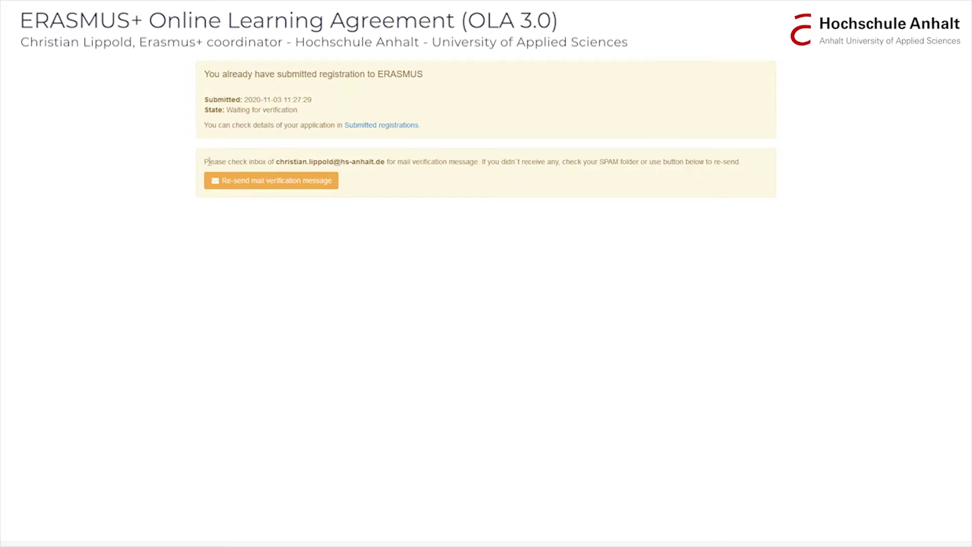
pyautogui.moveTo(205, 162); pyautogui.dragTo(268, 166)
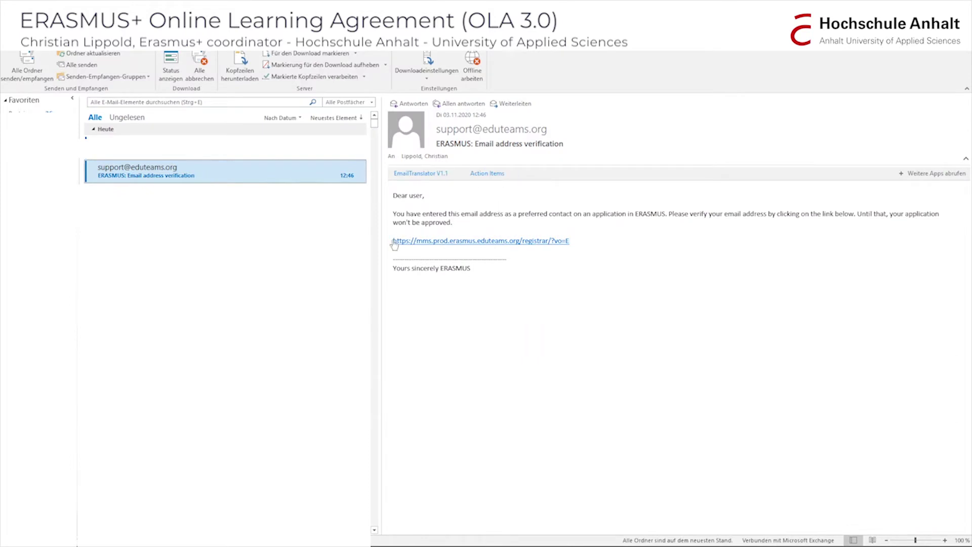
# Select the verification link in the eduTEAMS e-mail address verification message in Outlook.
pyautogui.moveTo(393, 241); pyautogui.dragTo(807, 249)
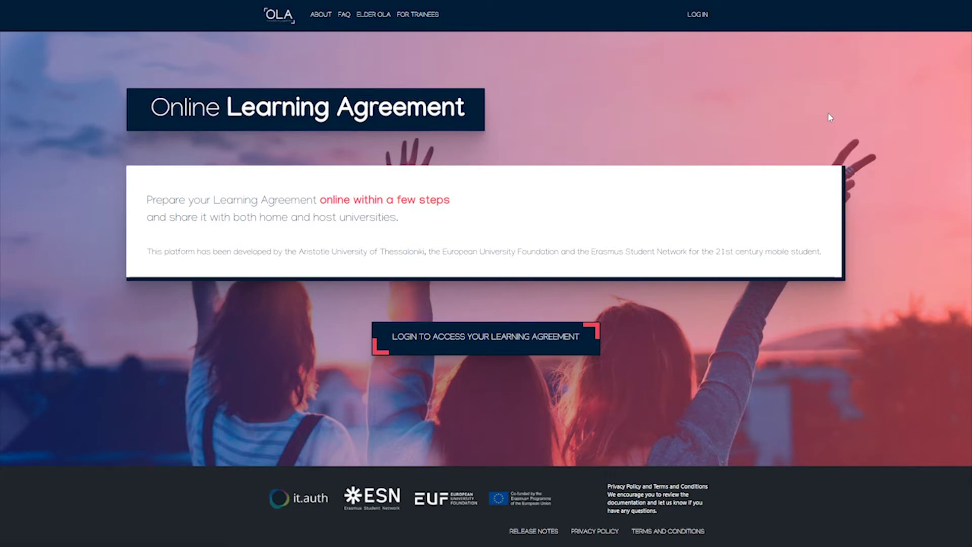
# Log in to OLA with eduGAIN academic credentials and open the learning agreement for editing.
pyautogui.click(697, 18)
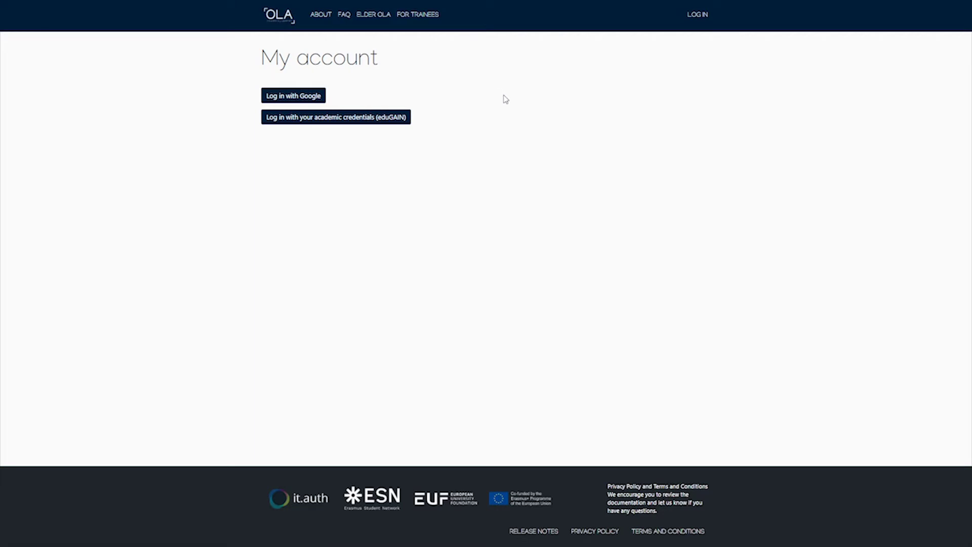
pyautogui.click(337, 121)
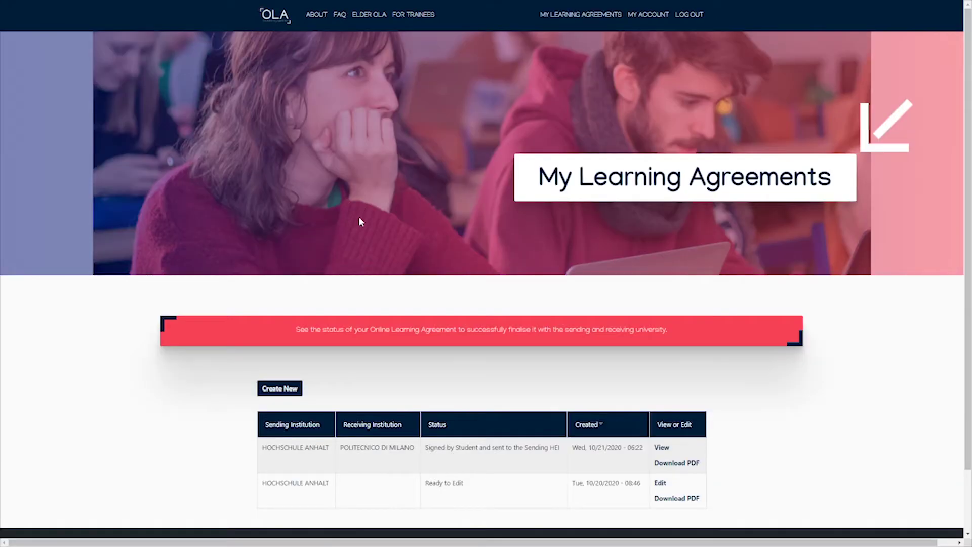
pyautogui.scroll(-1, 358, 217)
pyautogui.moveTo(263, 396); pyautogui.dragTo(678, 401)
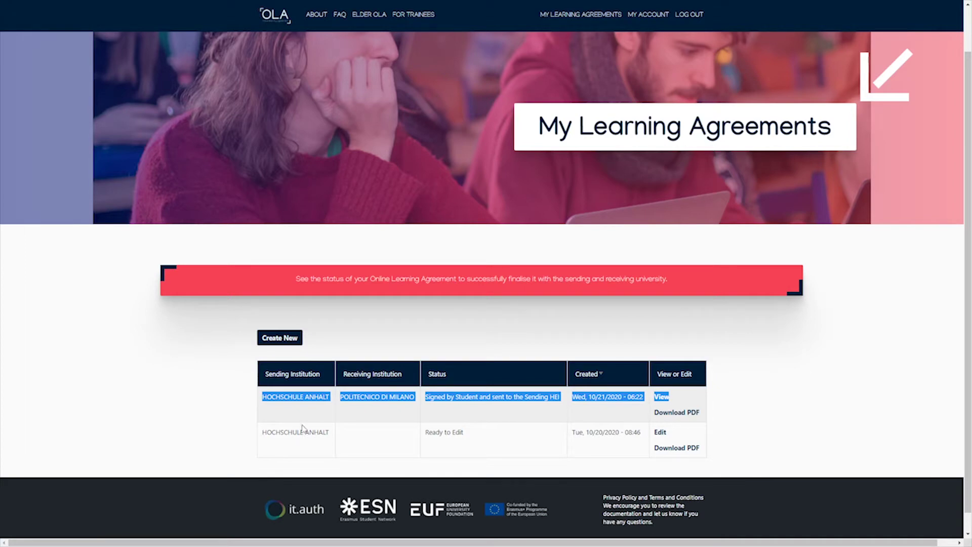
pyautogui.click(335, 255)
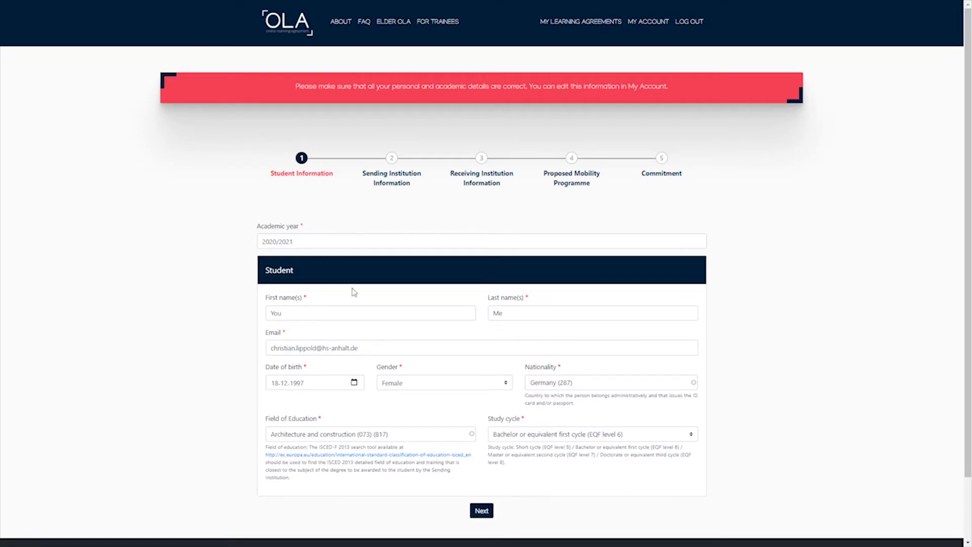
# Adjust the first name and last name 'Name', review e-mail and birth date, and set gender to Male.
pyautogui.moveTo(297, 241); pyautogui.dragTo(248, 242)
pyautogui.click(319, 312)
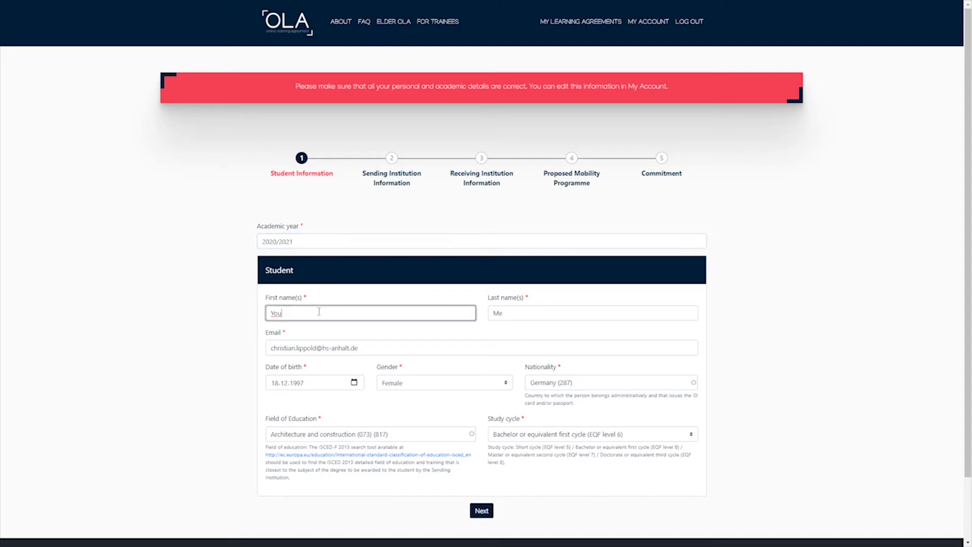
pyautogui.moveTo(319, 311); pyautogui.dragTo(238, 313)
pyautogui.write('r')
pyautogui.doubleClick(514, 312)
pyautogui.write('Name')
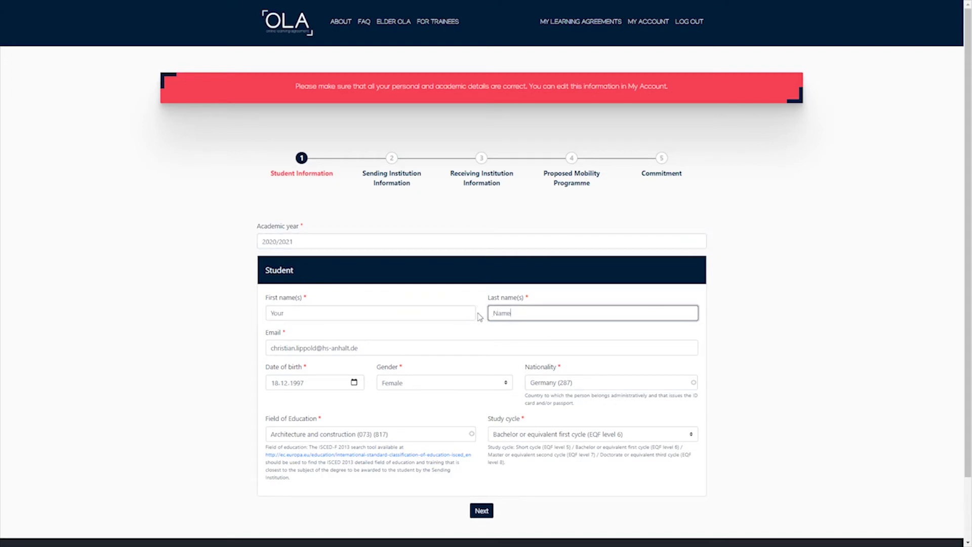
pyautogui.tripleClick(373, 349)
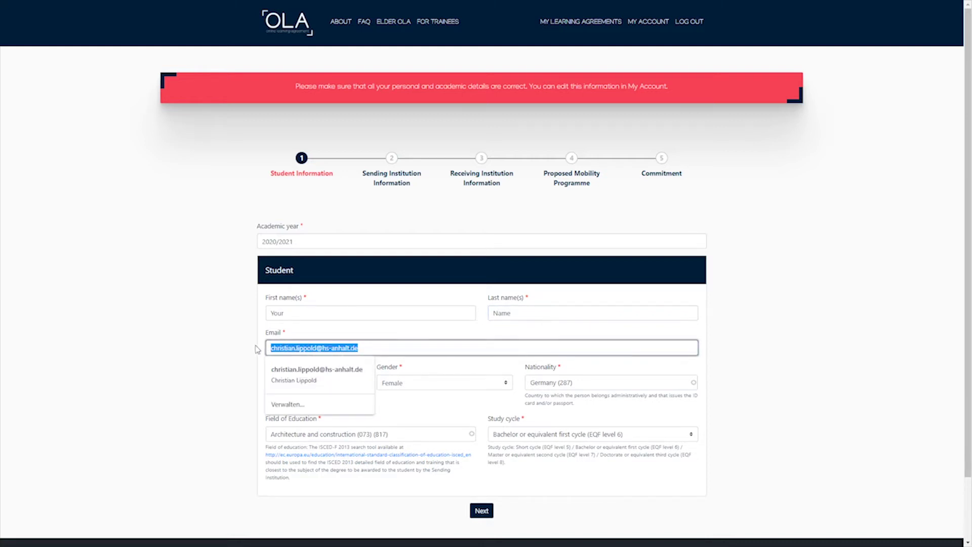
pyautogui.click(232, 349)
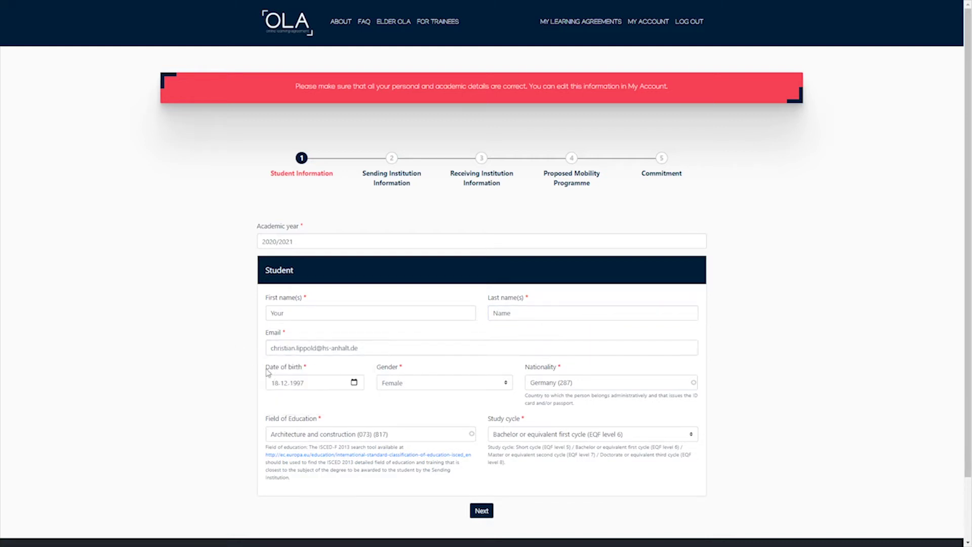
pyautogui.click(313, 381)
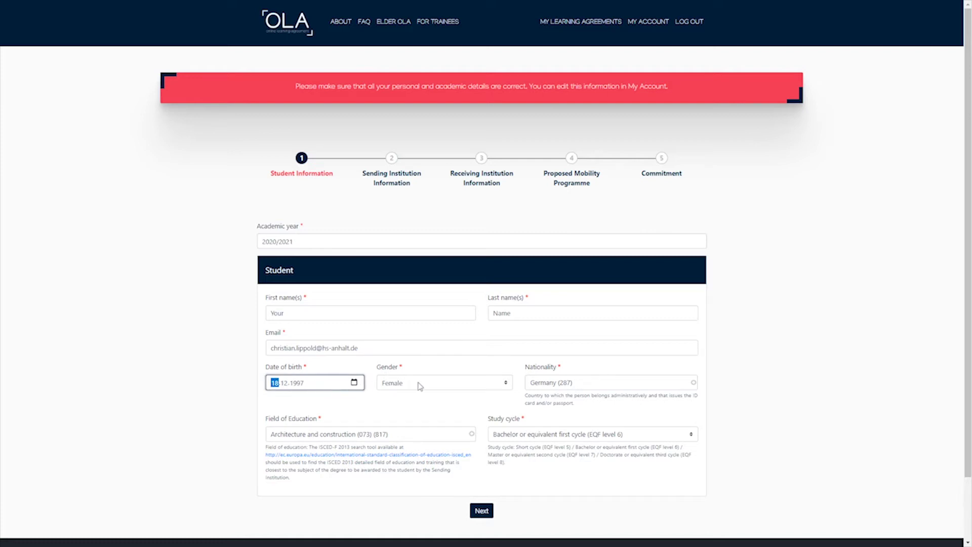
pyautogui.click(437, 385)
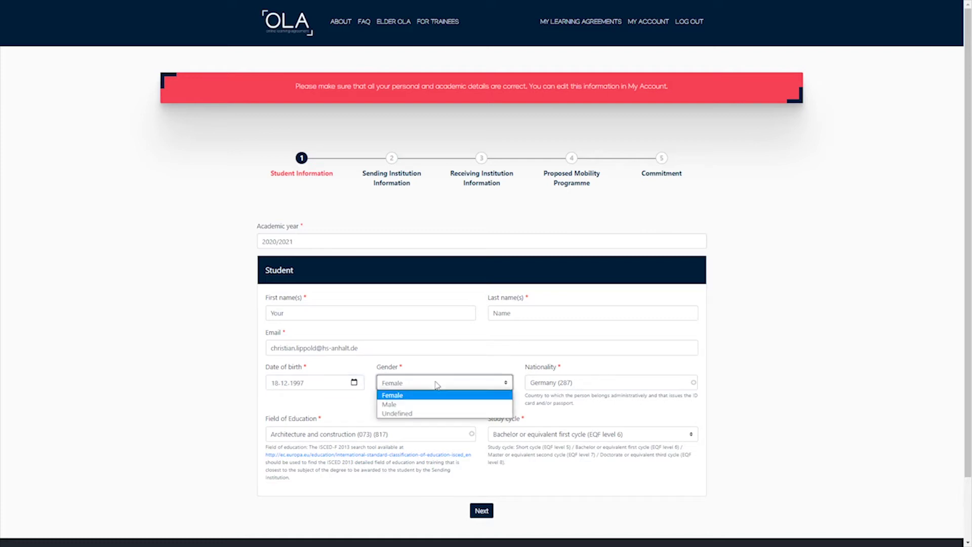
pyautogui.click(405, 404)
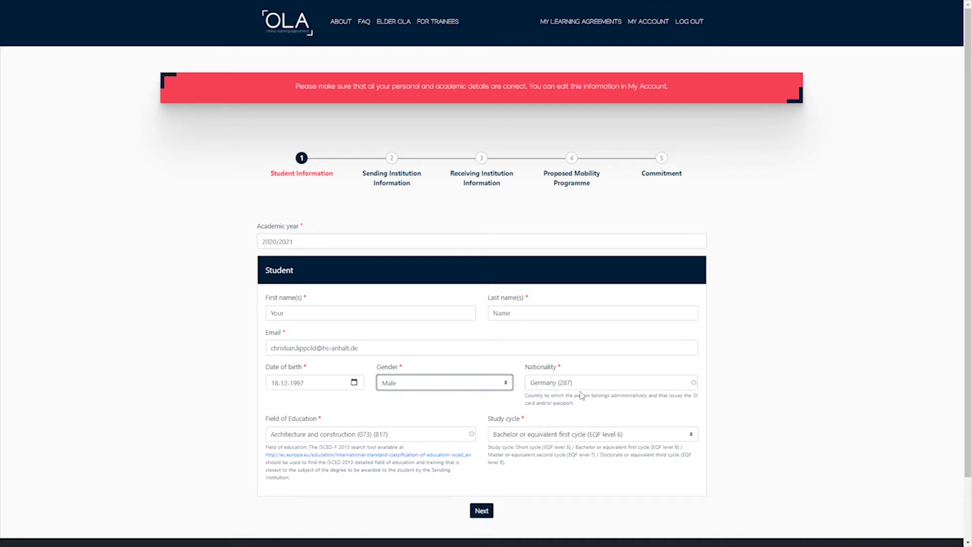
# Try India (306) and Poland (379) as nationality, then settle back on Germany (287).
pyautogui.moveTo(582, 382); pyautogui.dragTo(524, 388)
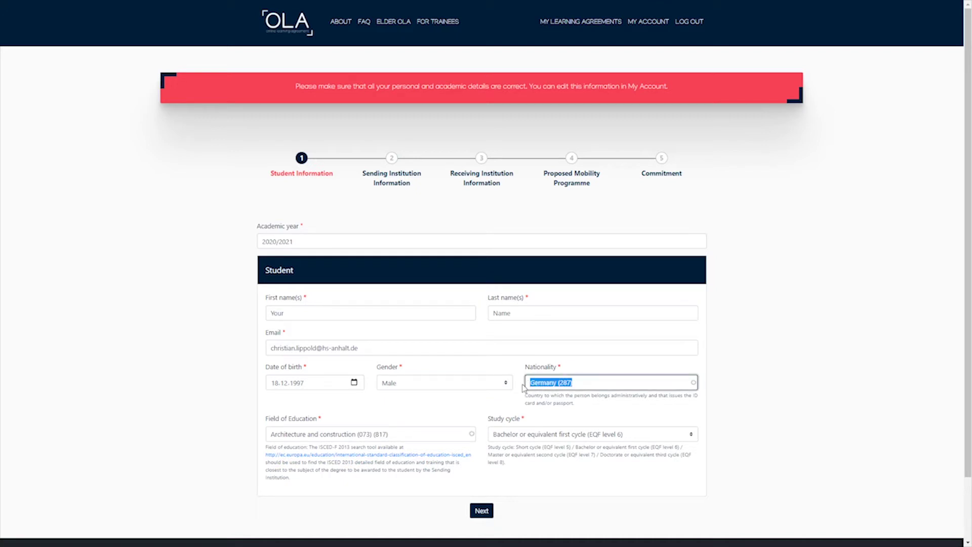
pyautogui.write('India')
pyautogui.click(533, 402)
pyautogui.moveTo(577, 381); pyautogui.dragTo(476, 385)
pyautogui.write('Polan')
pyautogui.click(535, 395)
pyautogui.moveTo(577, 383); pyautogui.dragTo(490, 386)
pyautogui.write('Ge')
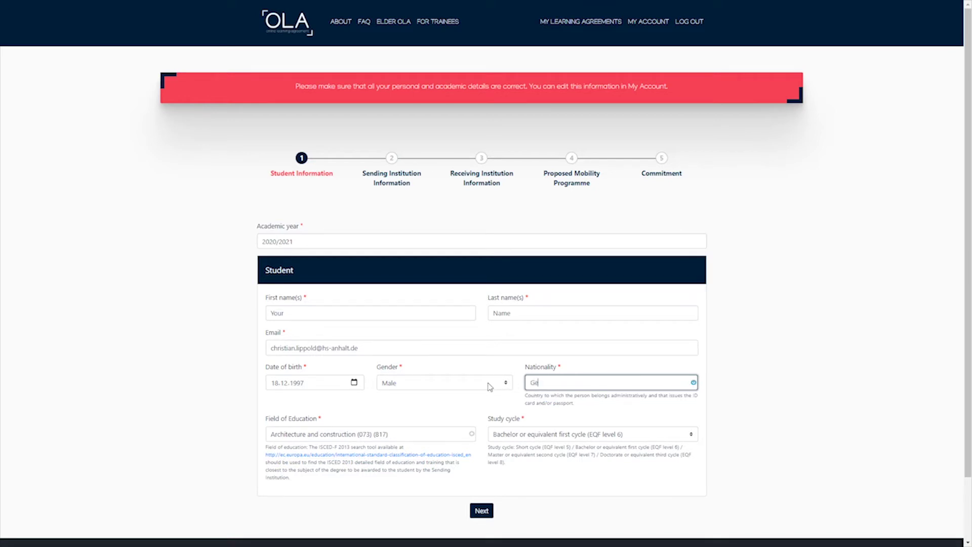
pyautogui.write('rmany')
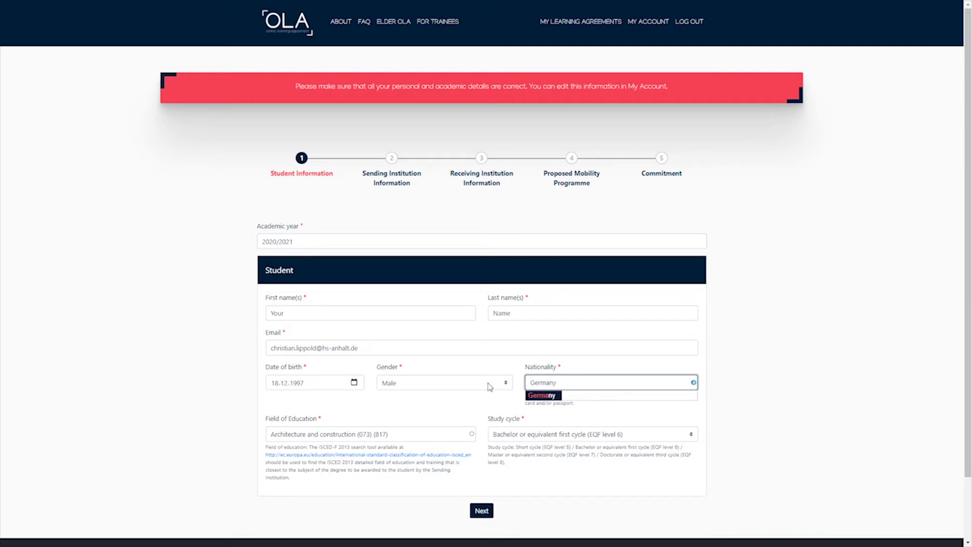
pyautogui.click(528, 395)
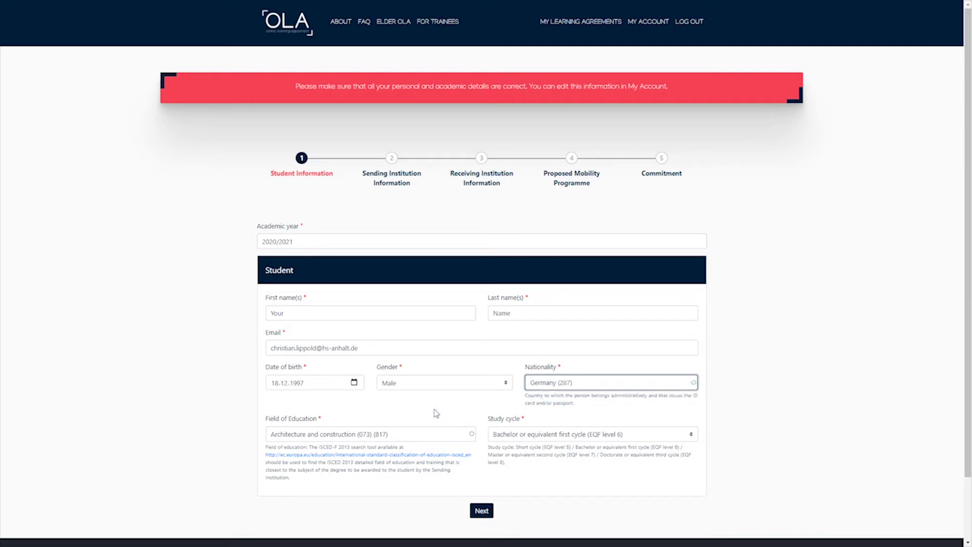
pyautogui.click(691, 436)
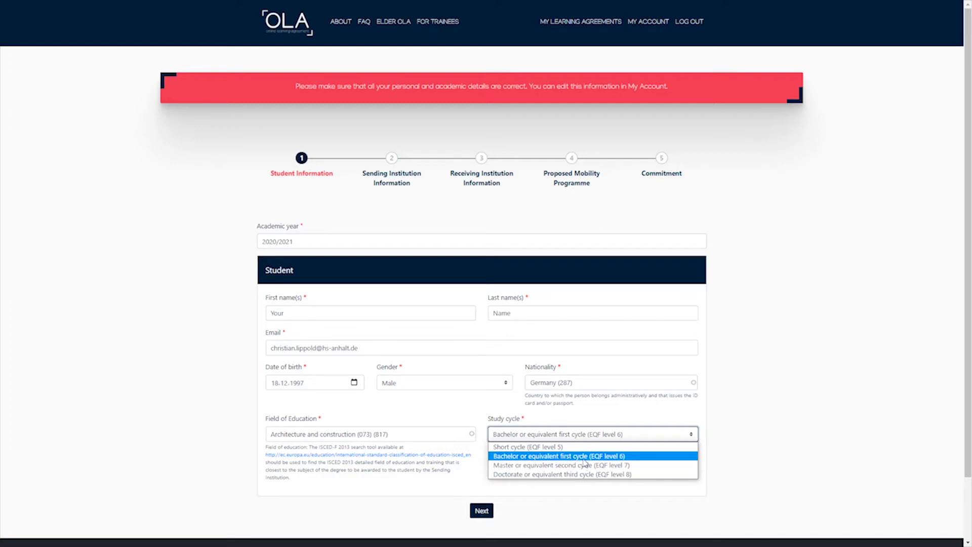
# Keep the Bachelor first cycle and try Economics, Agriculture, then Engineering as Field of Education.
pyautogui.click(461, 417)
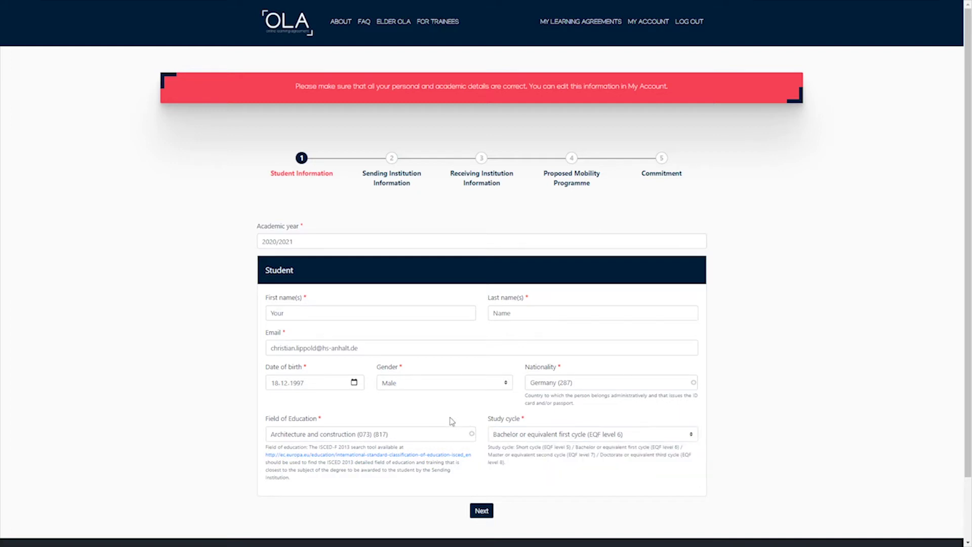
pyautogui.click(423, 434)
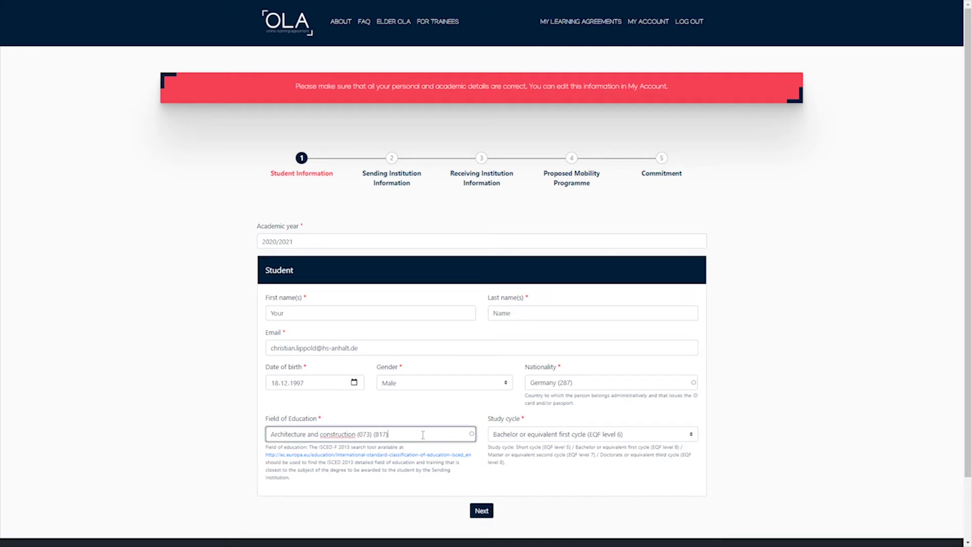
pyautogui.moveTo(418, 436); pyautogui.dragTo(241, 443)
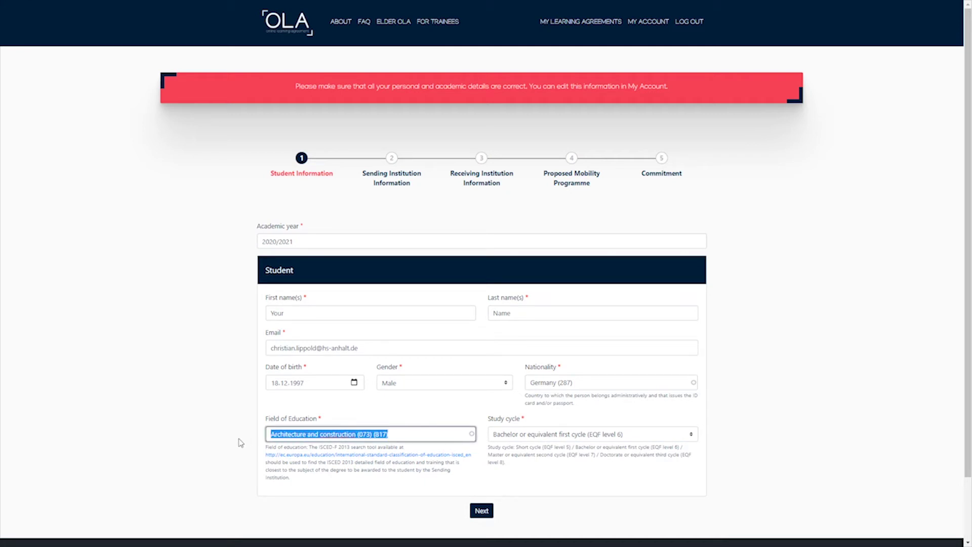
pyautogui.press('BackSpace')
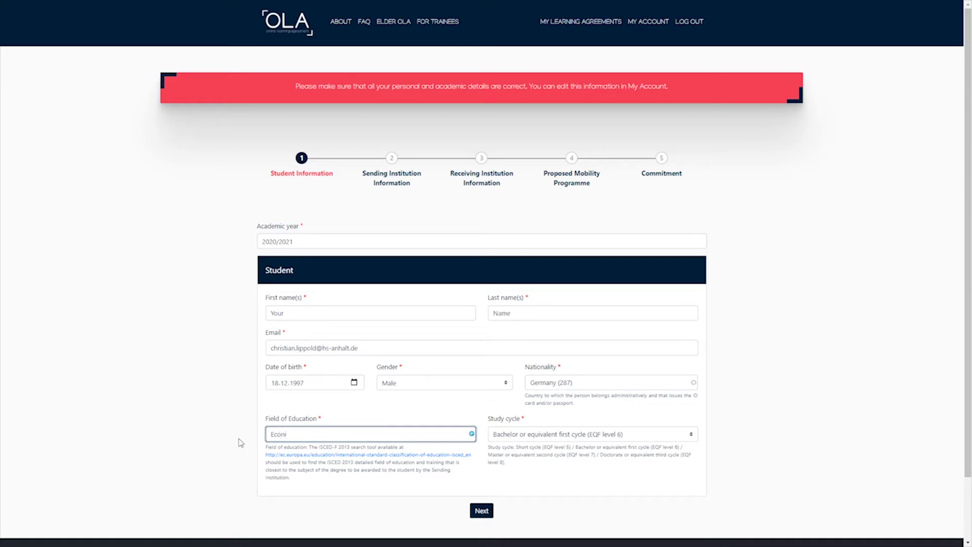
pyautogui.write('Econi')
pyautogui.press('BackSpace')
pyautogui.click(284, 447)
pyautogui.hotkey('ctrl', 'a')
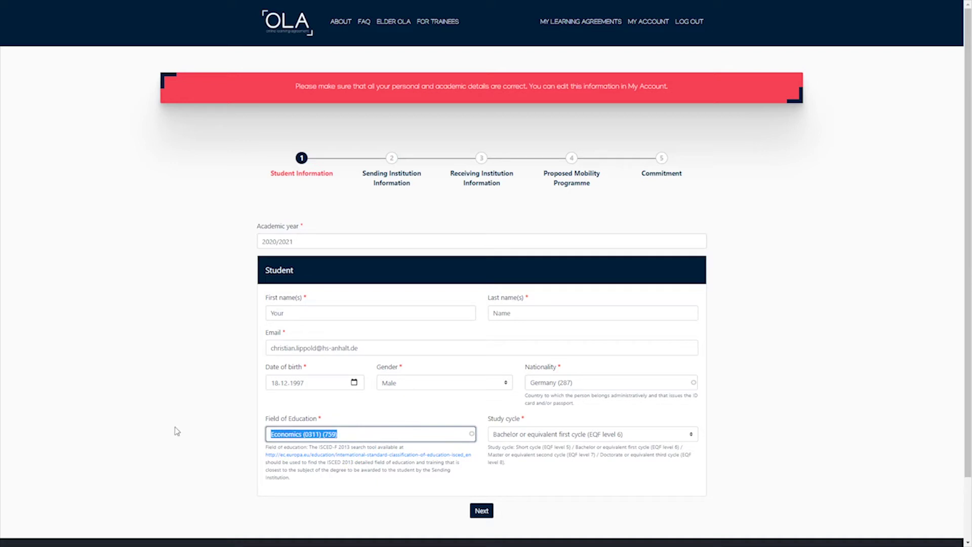
pyautogui.write('Agri')
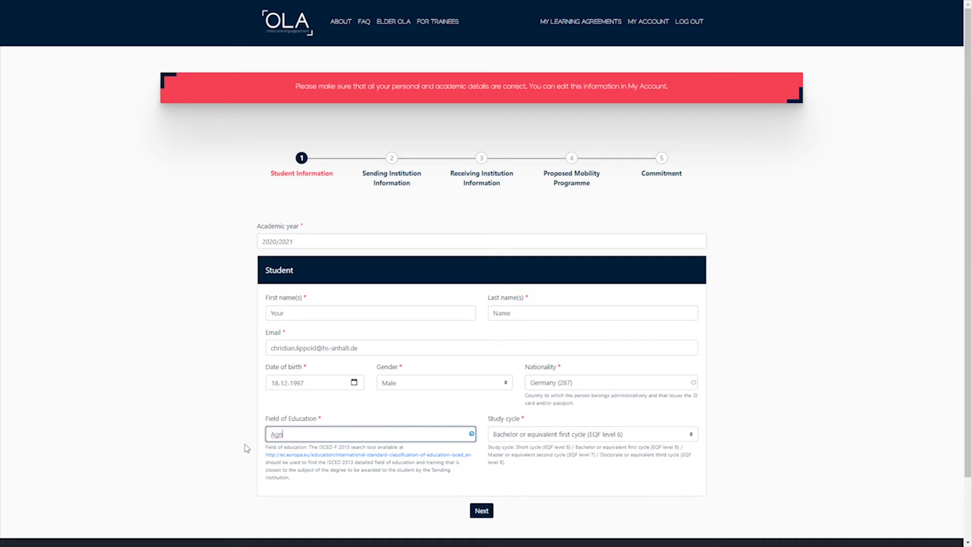
pyautogui.click(293, 450)
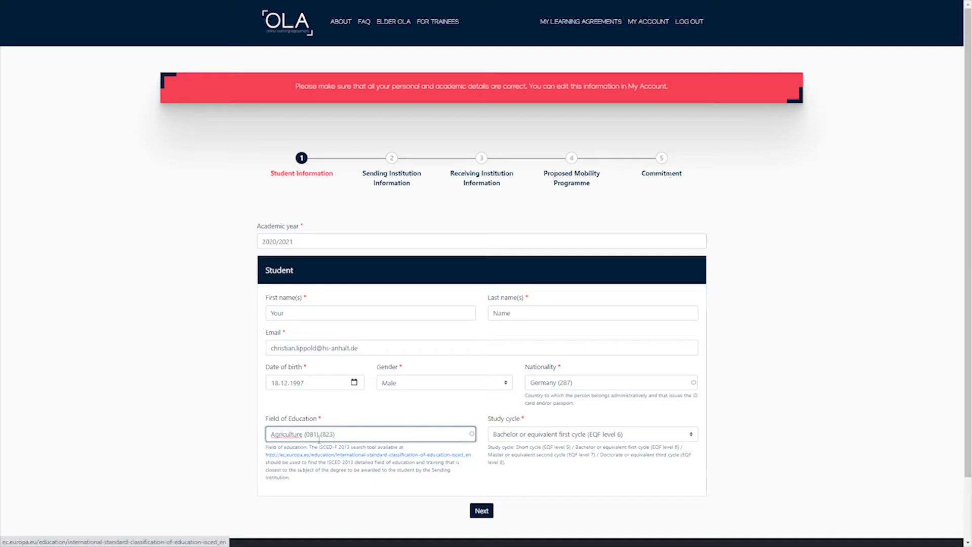
pyautogui.moveTo(335, 434); pyautogui.dragTo(242, 437)
pyautogui.write('E')
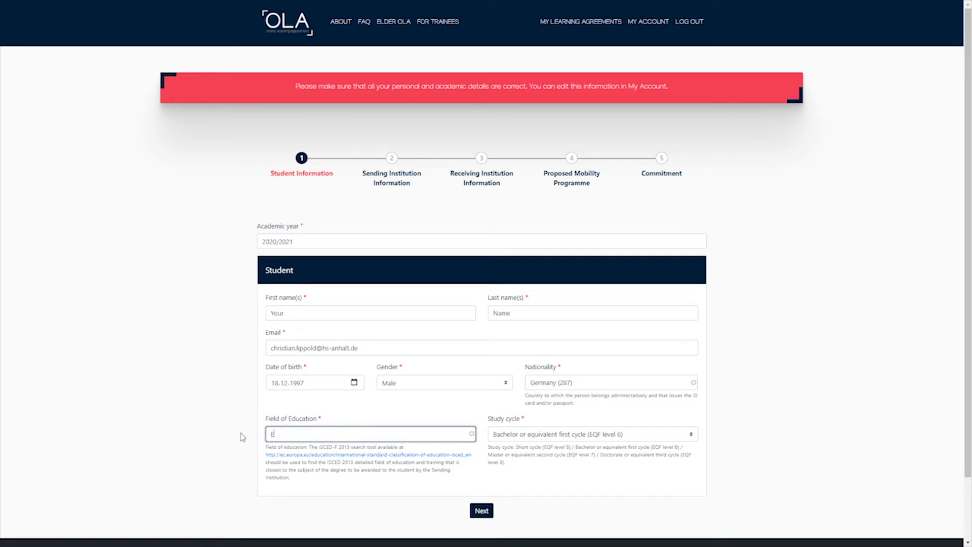
pyautogui.write('ngineer')
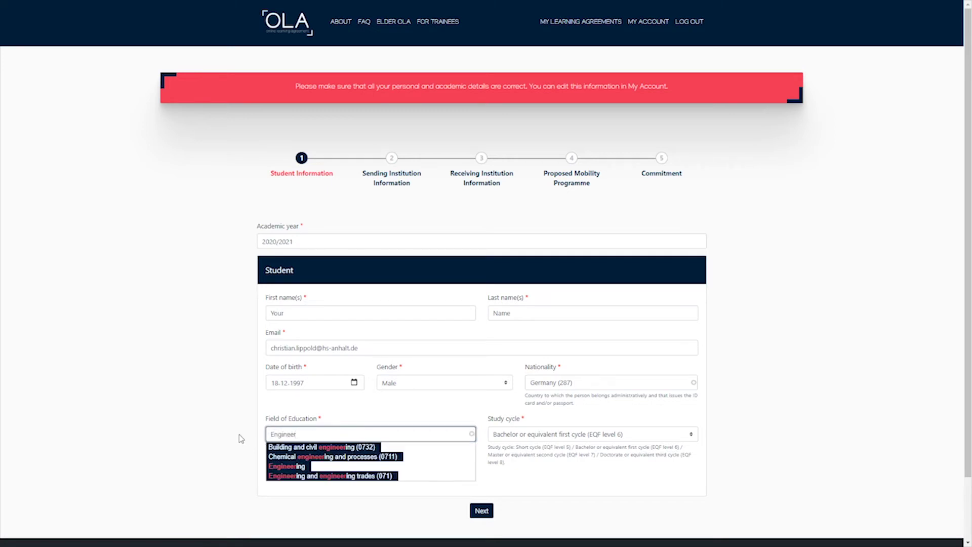
pyautogui.click(297, 476)
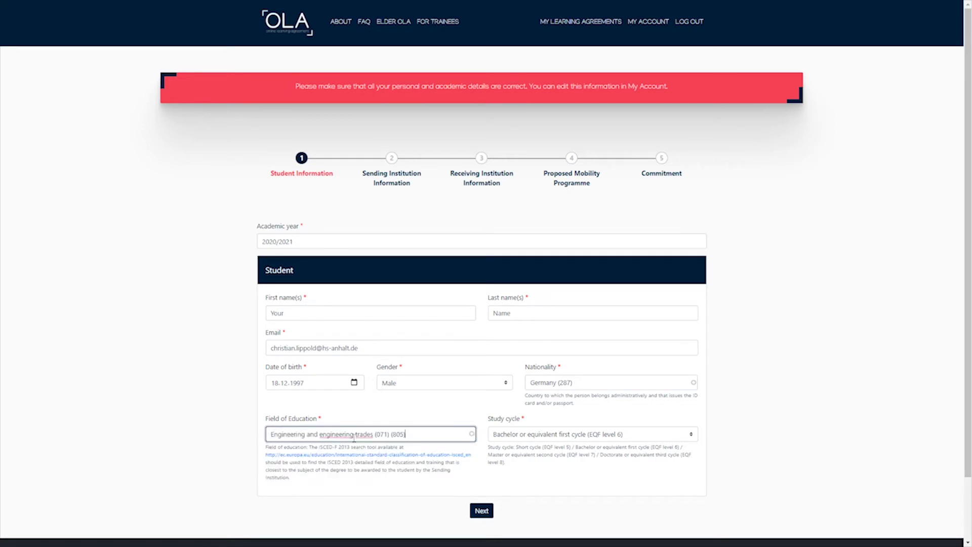
# Try Pharmacy and Arts, settle on Marketing and advertising (0414), and save the student step.
pyautogui.moveTo(419, 436); pyautogui.dragTo(251, 443)
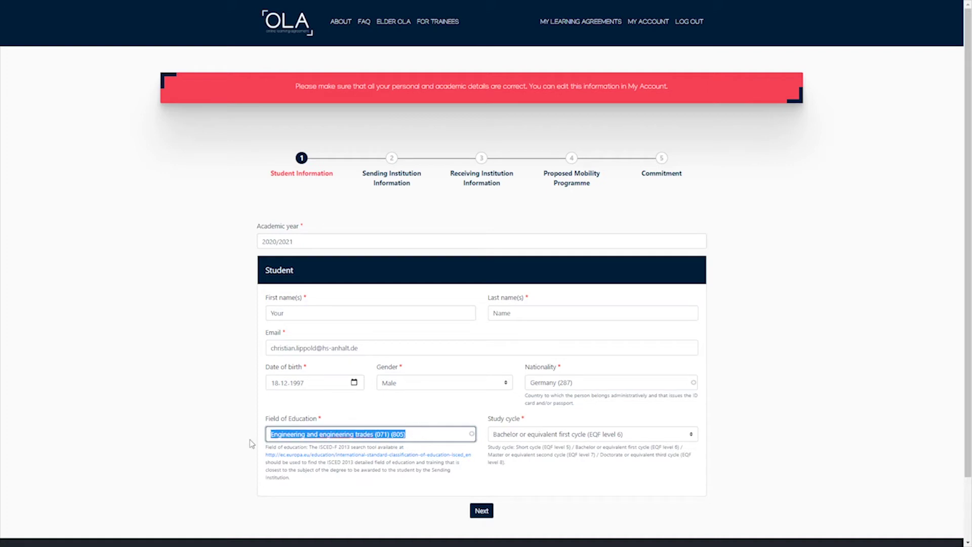
pyautogui.write('Phar')
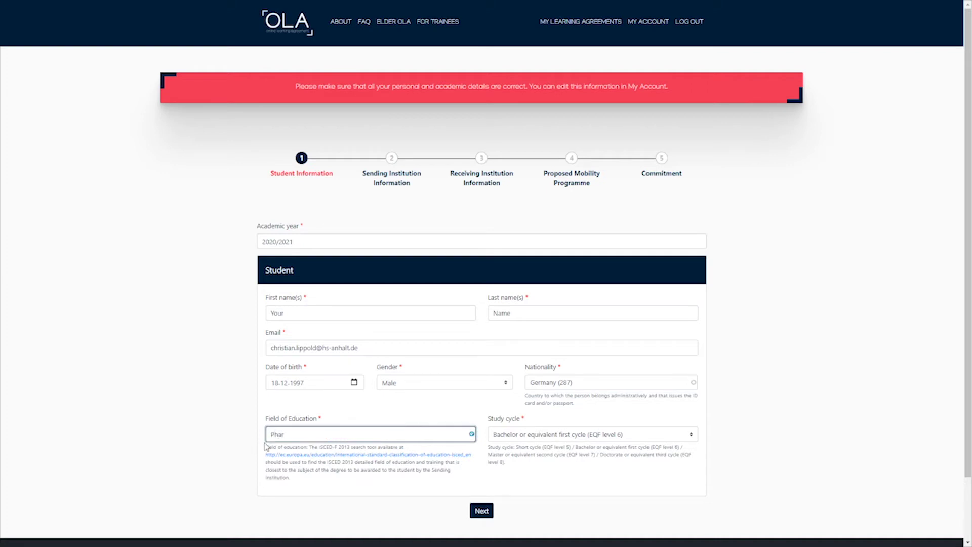
pyautogui.click(268, 448)
pyautogui.moveTo(365, 437); pyautogui.dragTo(203, 436)
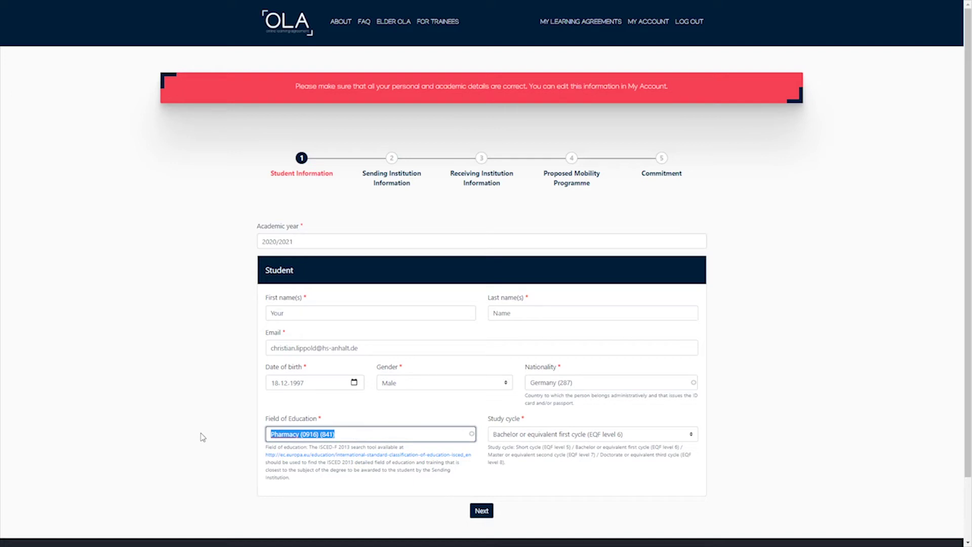
pyautogui.write('Des')
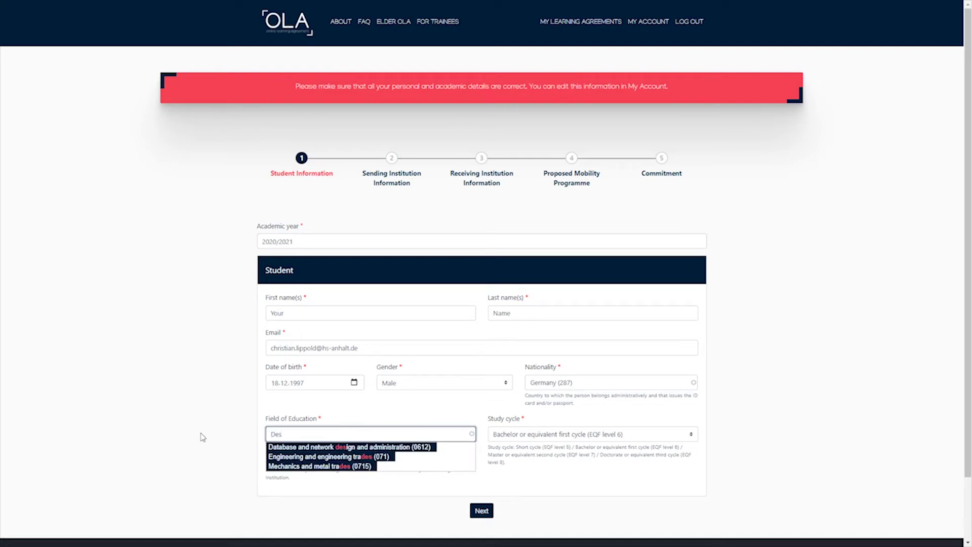
pyautogui.moveTo(297, 434); pyautogui.dragTo(242, 439)
pyautogui.write('Arts')
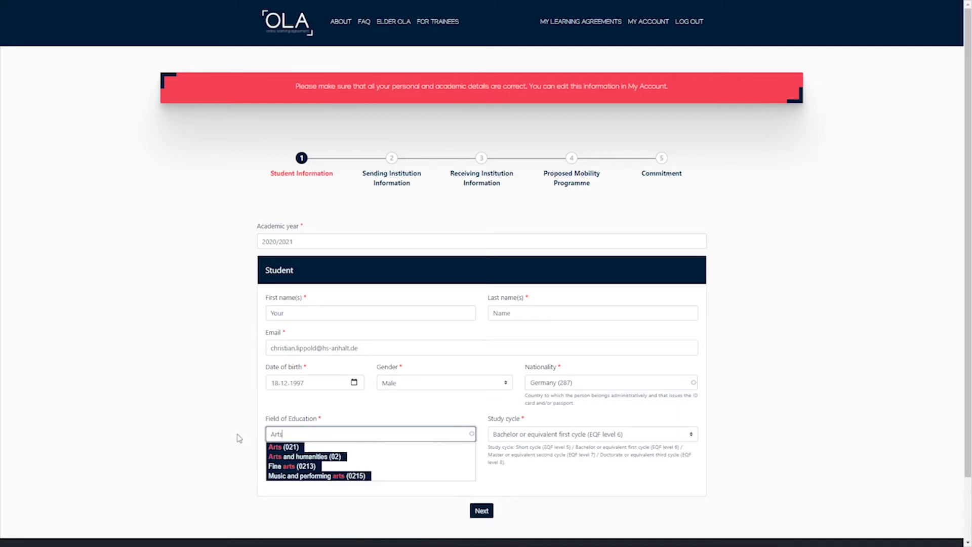
pyautogui.click(279, 447)
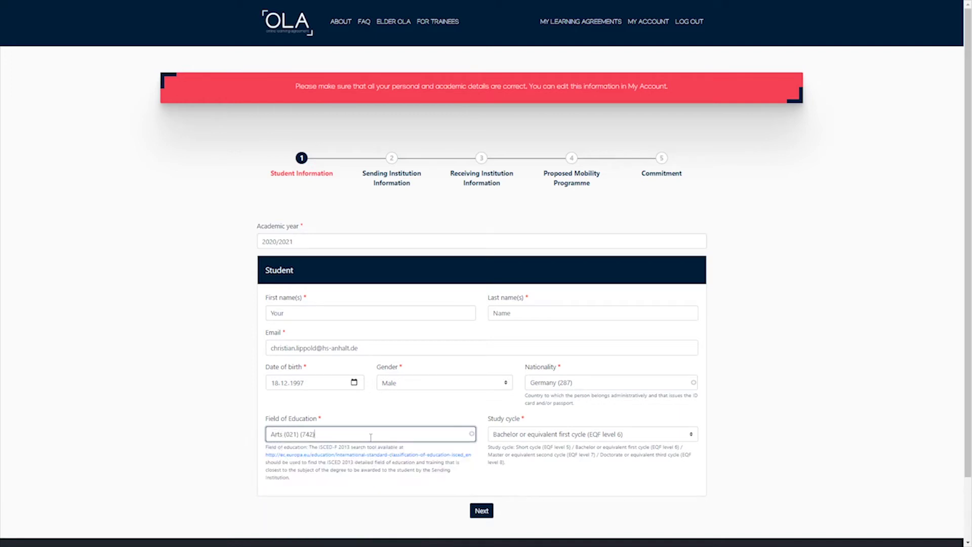
pyautogui.moveTo(353, 437); pyautogui.dragTo(262, 439)
pyautogui.write('Mai')
pyautogui.write('k')
pyautogui.click(318, 446)
pyautogui.moveTo(430, 434); pyautogui.dragTo(222, 439)
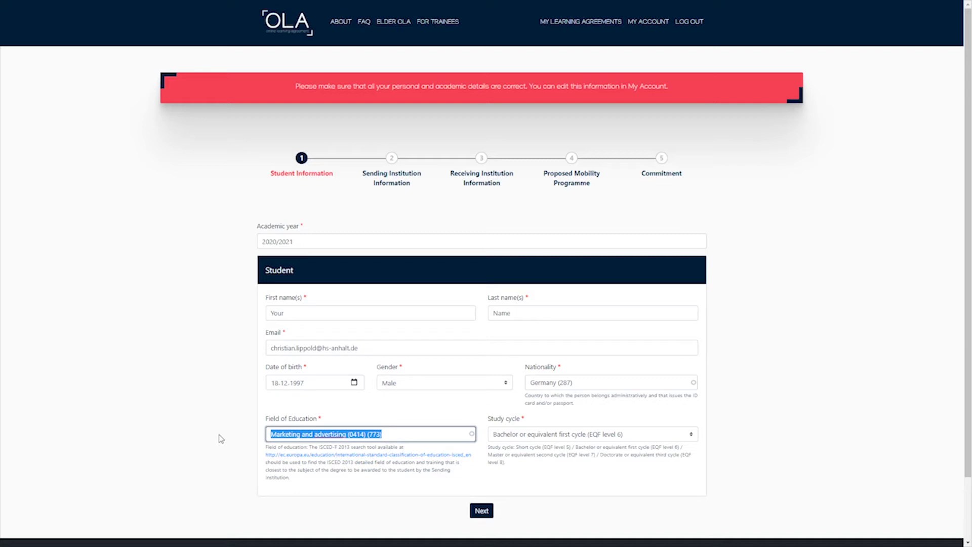
pyautogui.click(483, 511)
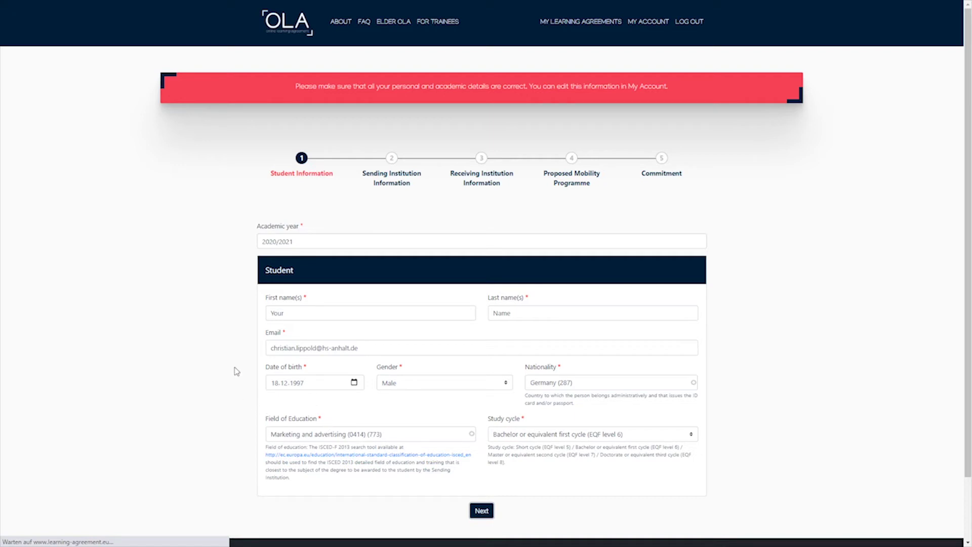
# Reselect Germany and HOCHSCHULE ANHALT as the sending institution's country and name.
pyautogui.scroll(-2, 373, 355)
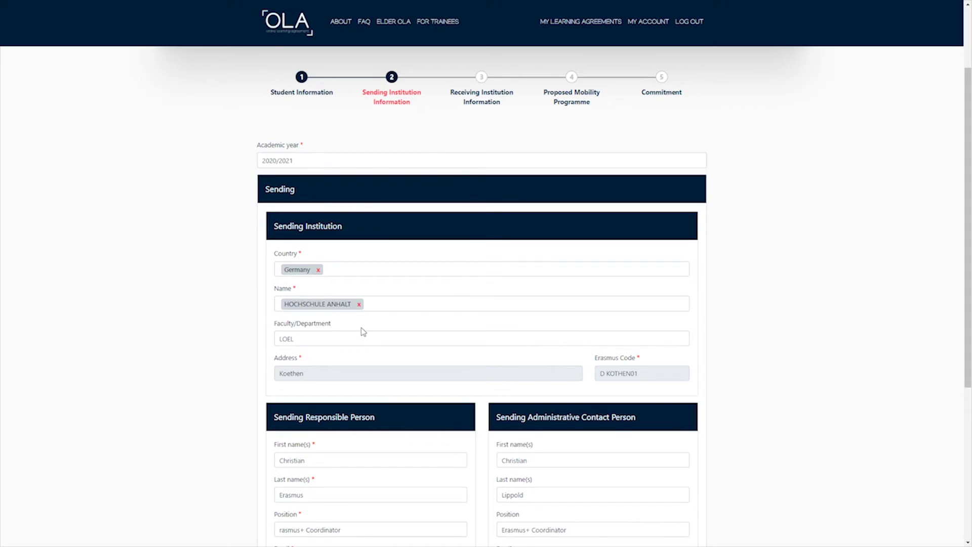
pyautogui.click(319, 270)
pyautogui.click(338, 276)
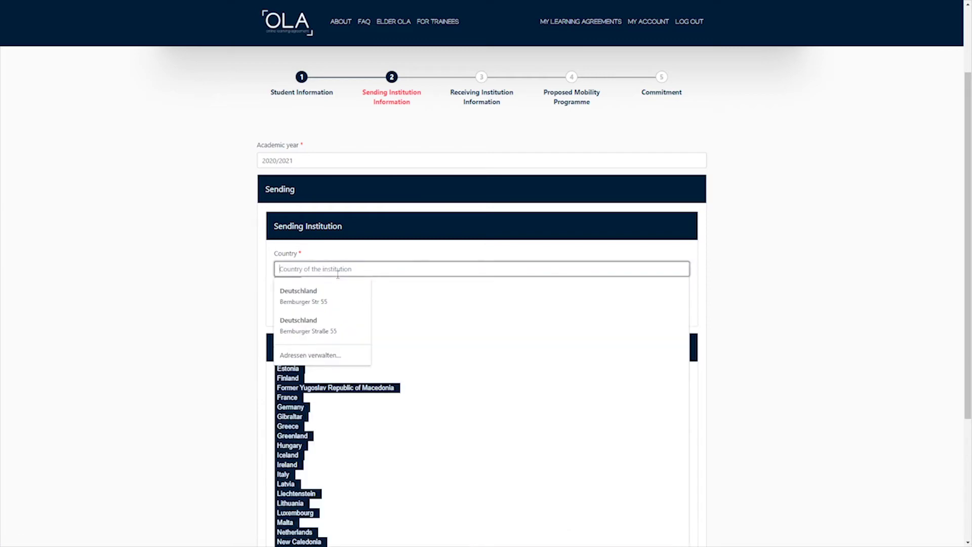
pyautogui.write('Germa')
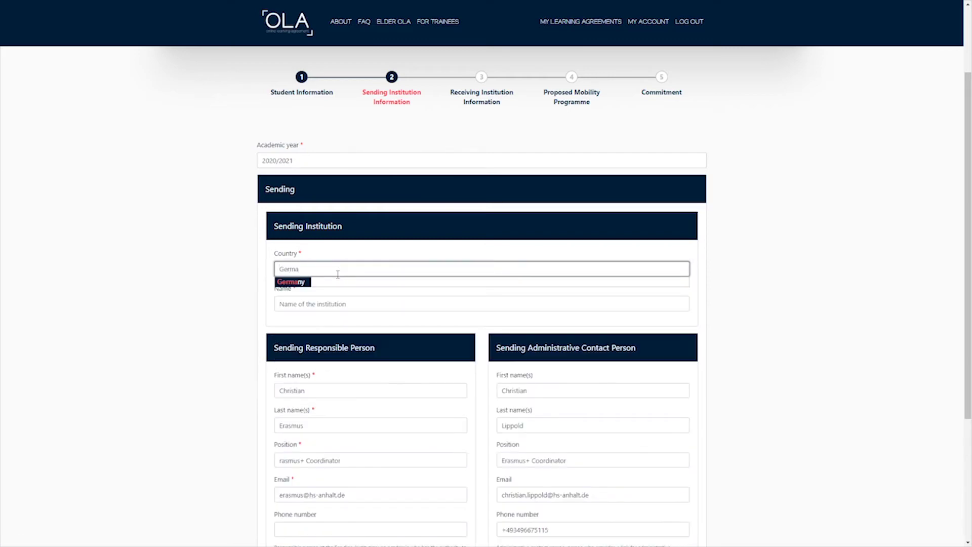
pyautogui.click(294, 281)
pyautogui.click(298, 303)
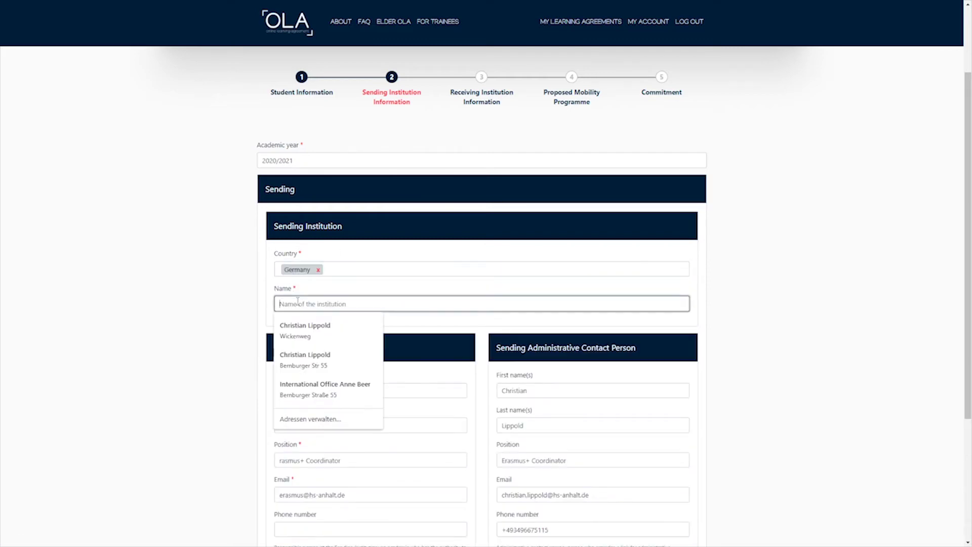
pyautogui.write('Hochschule An')
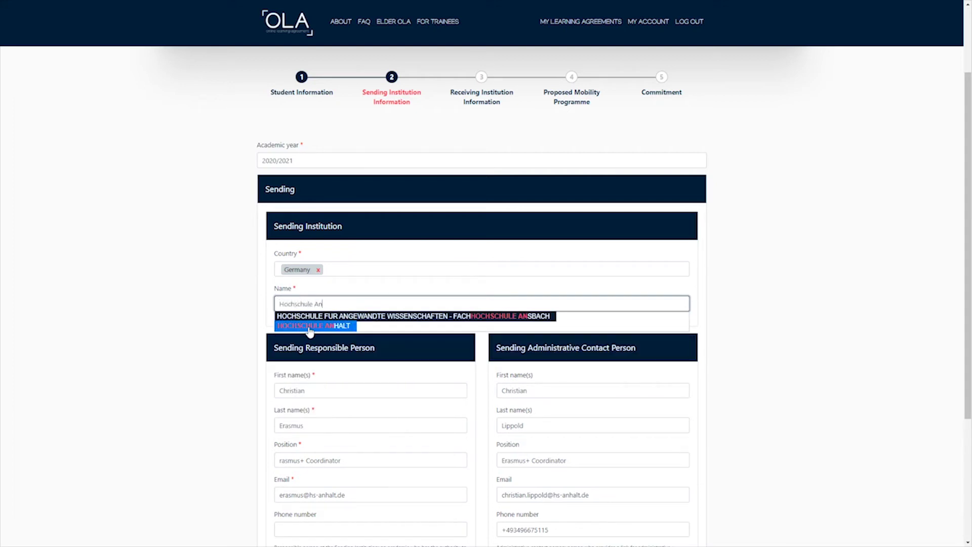
pyautogui.click(310, 328)
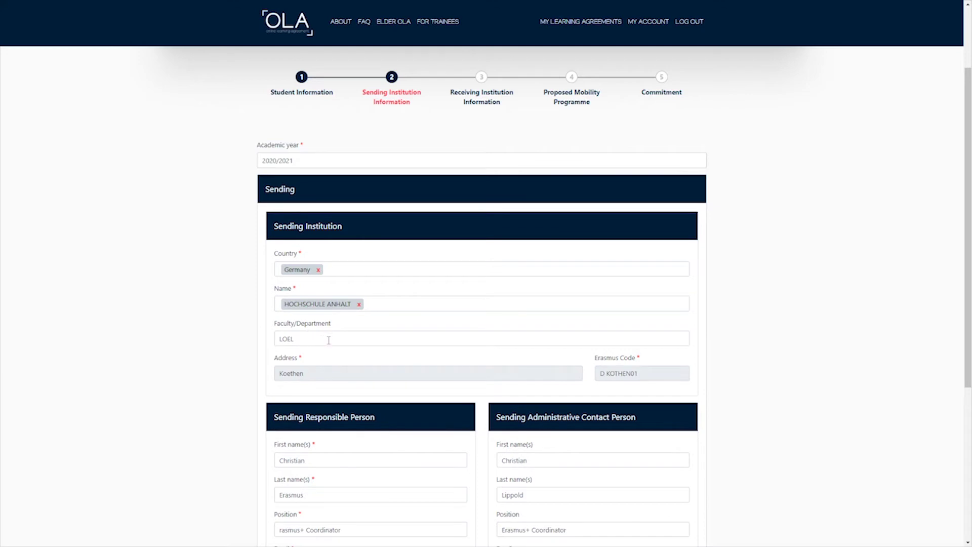
# Rework the Faculty/Department entry until it reads FB2 Economics, then review the Erasmus Code.
pyautogui.moveTo(329, 340); pyautogui.dragTo(250, 341)
pyautogui.write('FB')
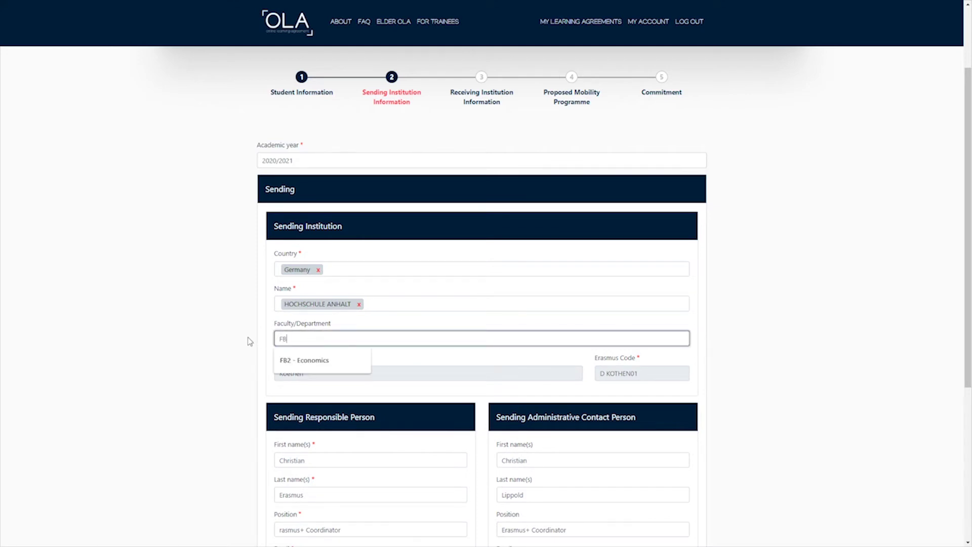
pyautogui.write('2 - Economics')
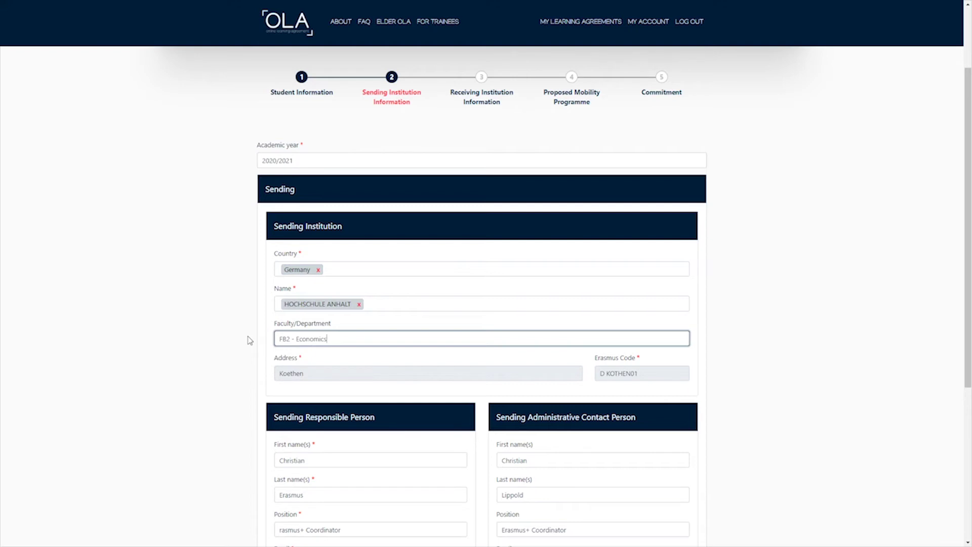
pyautogui.click(238, 365)
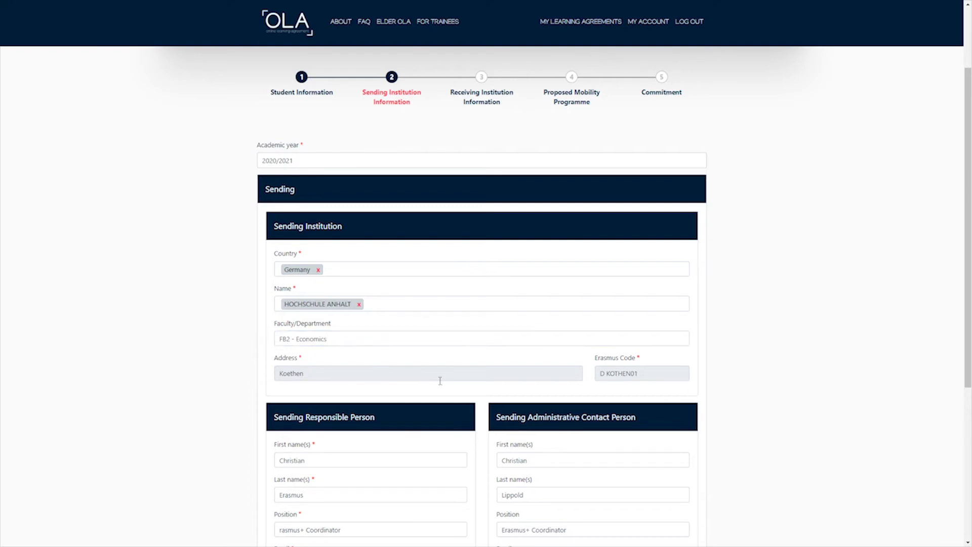
pyautogui.moveTo(334, 339); pyautogui.dragTo(258, 341)
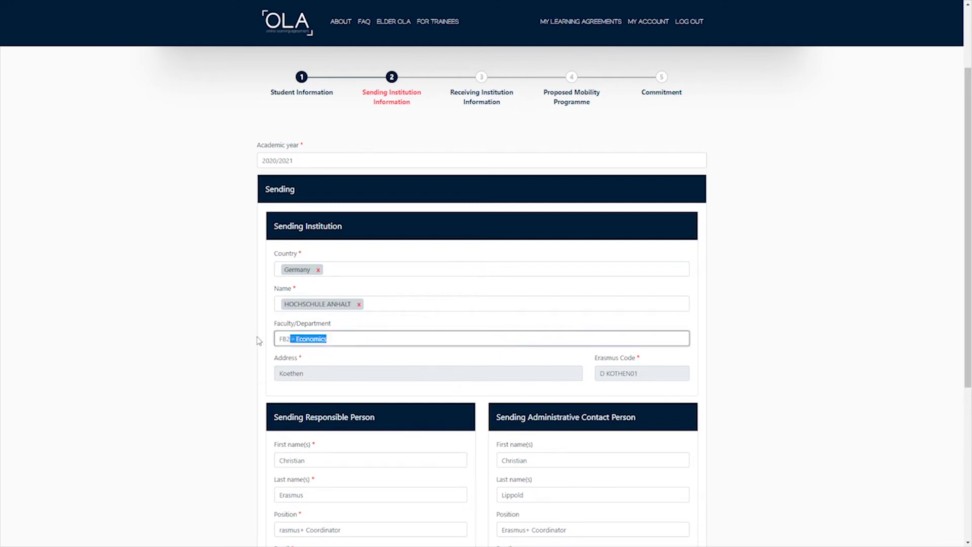
pyautogui.keyDown('shift'); pyautogui.click(280, 339); pyautogui.keyUp('shift')
pyautogui.write('FB4 De')
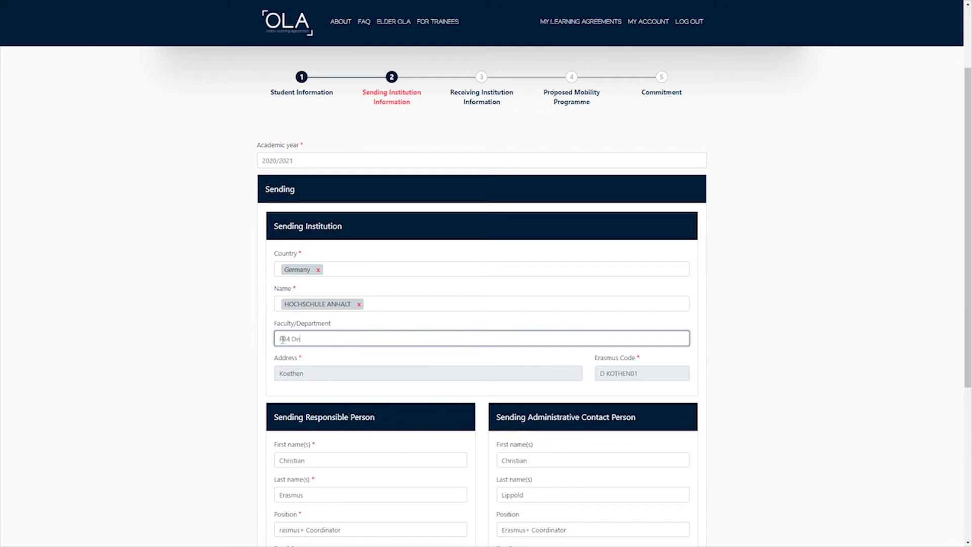
pyautogui.write('sign')
pyautogui.moveTo(313, 339); pyautogui.dragTo(292, 342)
pyautogui.write('7 Economics')
pyautogui.click(651, 373)
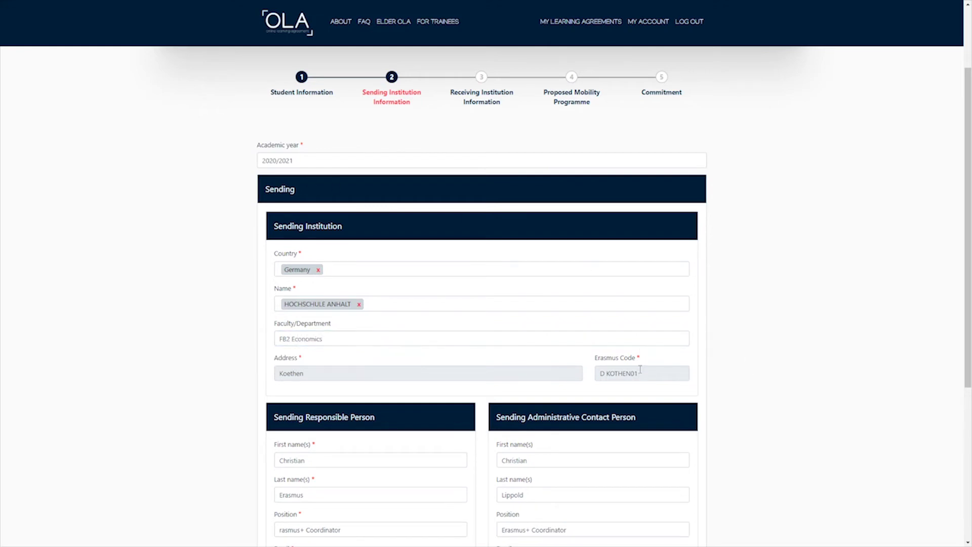
pyautogui.moveTo(658, 372); pyautogui.dragTo(590, 380)
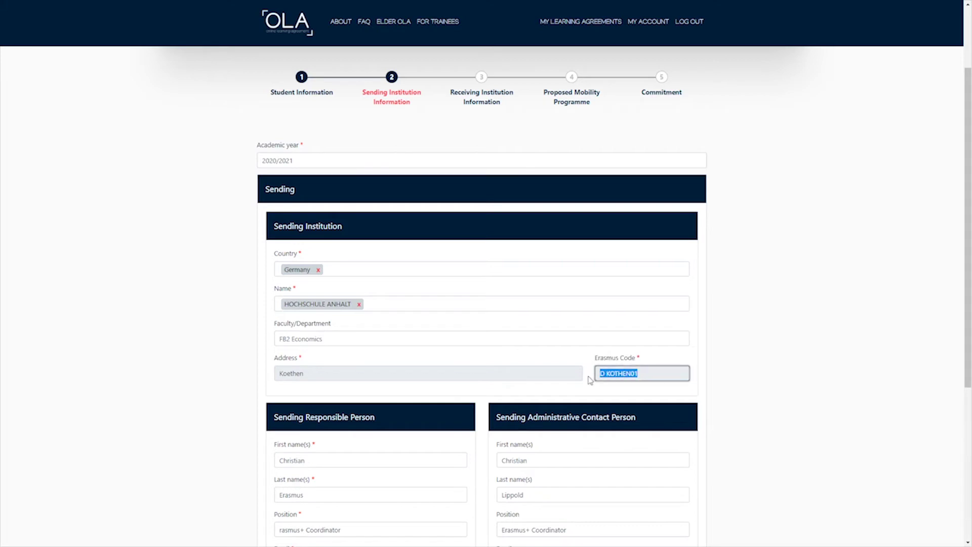
pyautogui.click(590, 381)
pyautogui.scroll(-1, 590, 381)
pyautogui.scroll(-2, 590, 381)
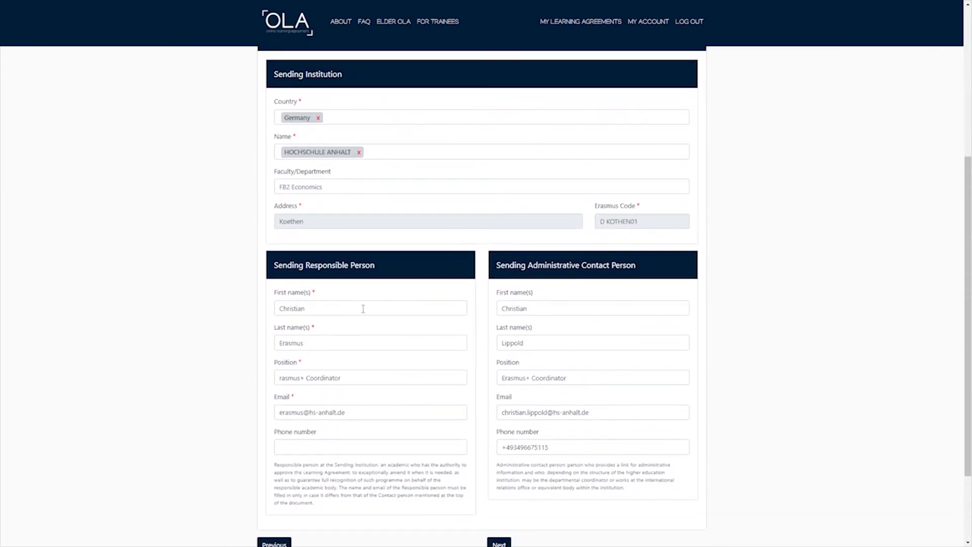
# Enter Studienfachberater, Study Coordinator and the position, filling e-mail and phone from saved autofill.
pyautogui.moveTo(351, 308); pyautogui.dragTo(259, 308)
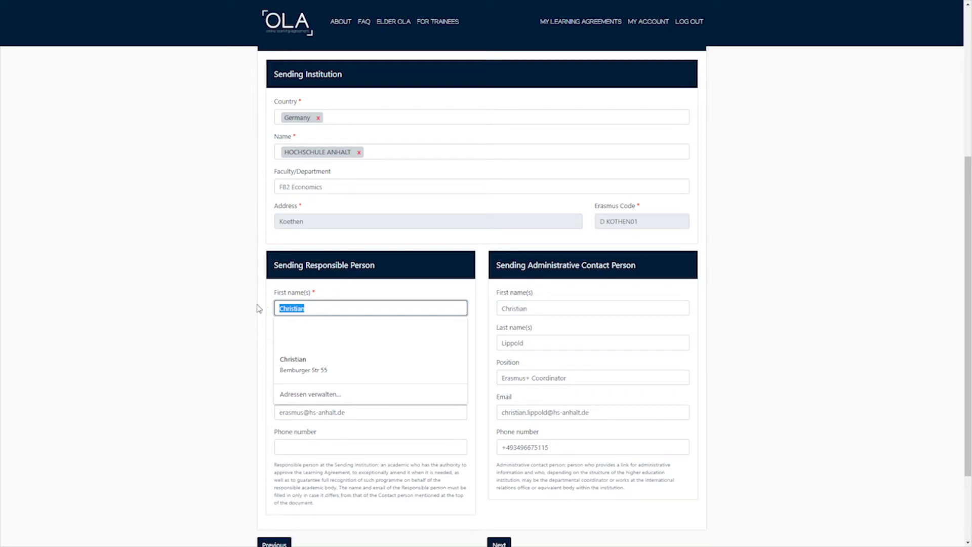
pyautogui.write('Stud')
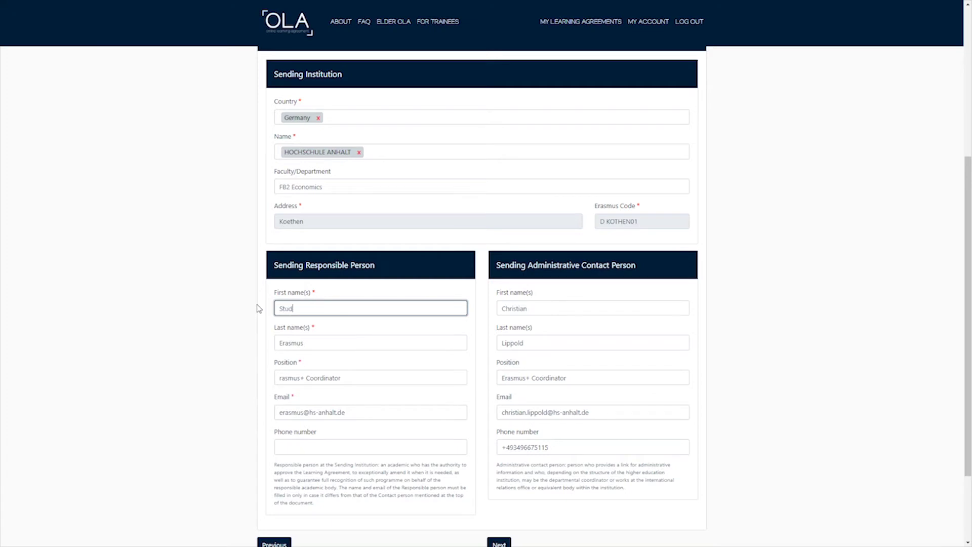
pyautogui.write('ienfachberater')
pyautogui.press('Tab')
pyautogui.write('St')
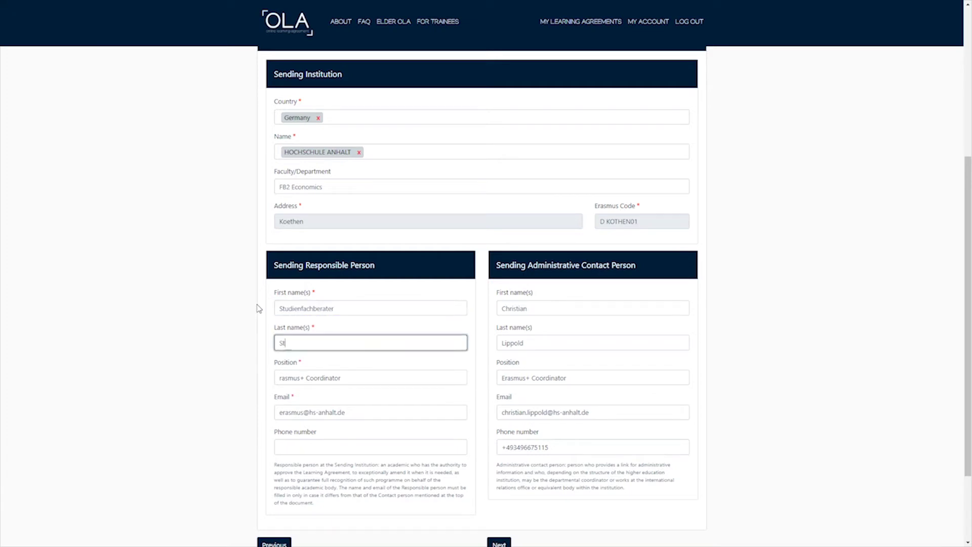
pyautogui.write('udy Coordinator')
pyautogui.press('Tab')
pyautogui.write('Study Coordinaro')
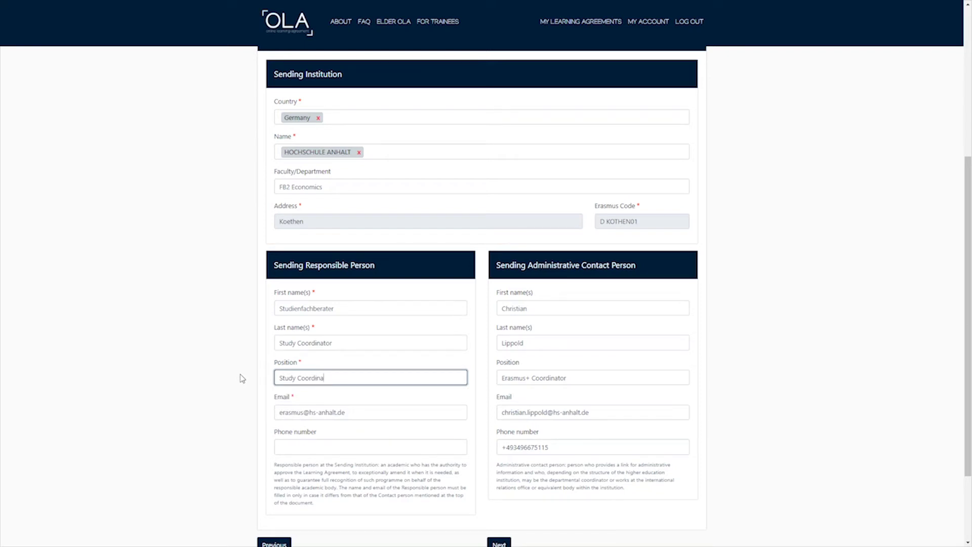
pyautogui.write('tor')
pyautogui.press('Tab')
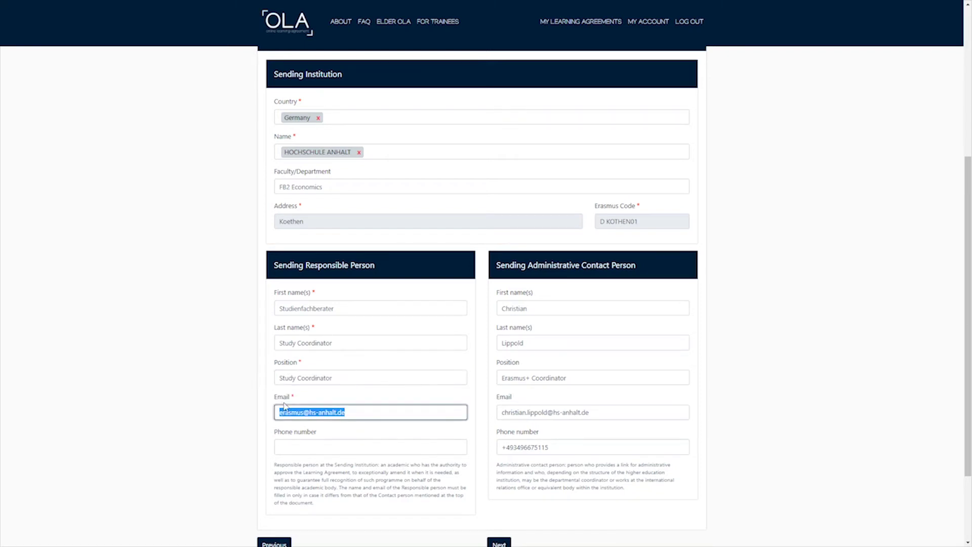
pyautogui.write('email adre')
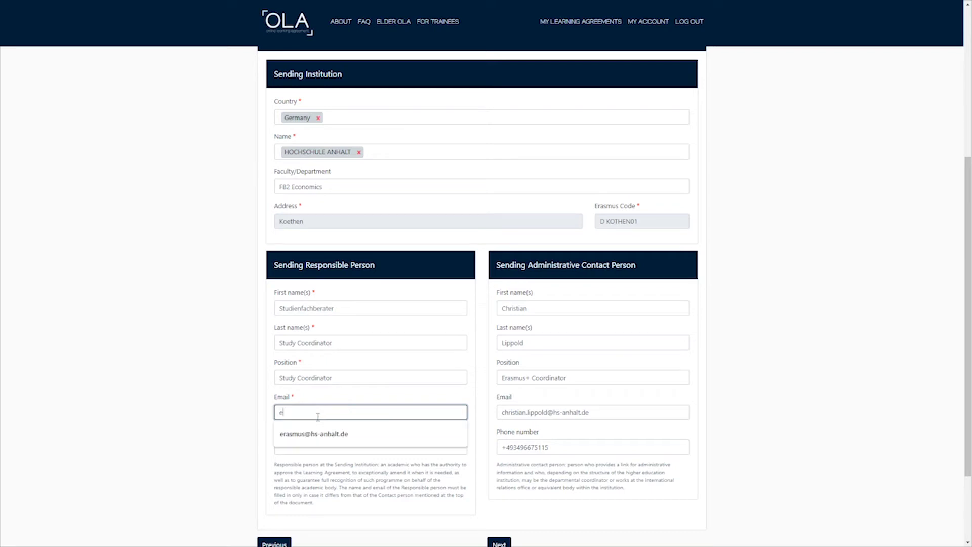
pyautogui.press('BackSpace')
pyautogui.press('BackSpace')
pyautogui.press('BackSpace')
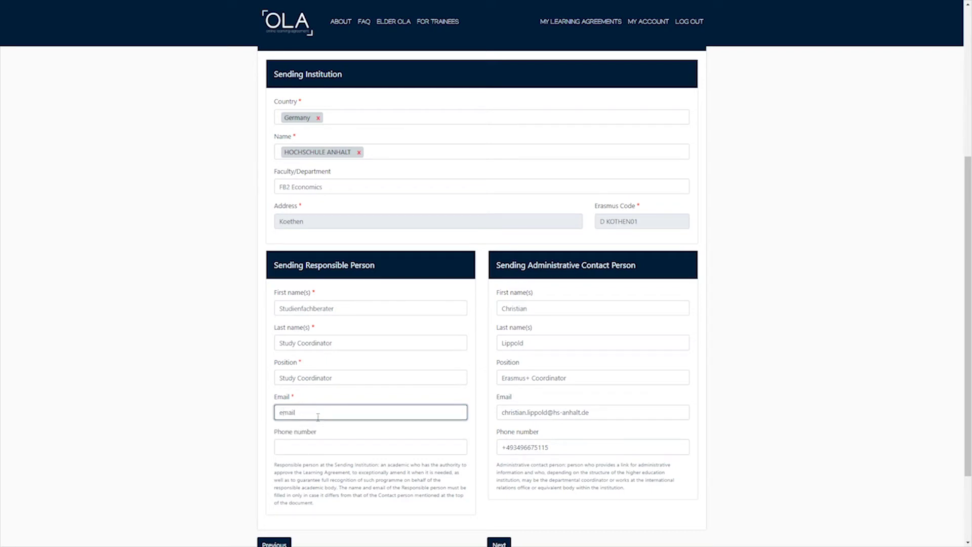
pyautogui.press('BackSpace')
pyautogui.press('BackSpace')
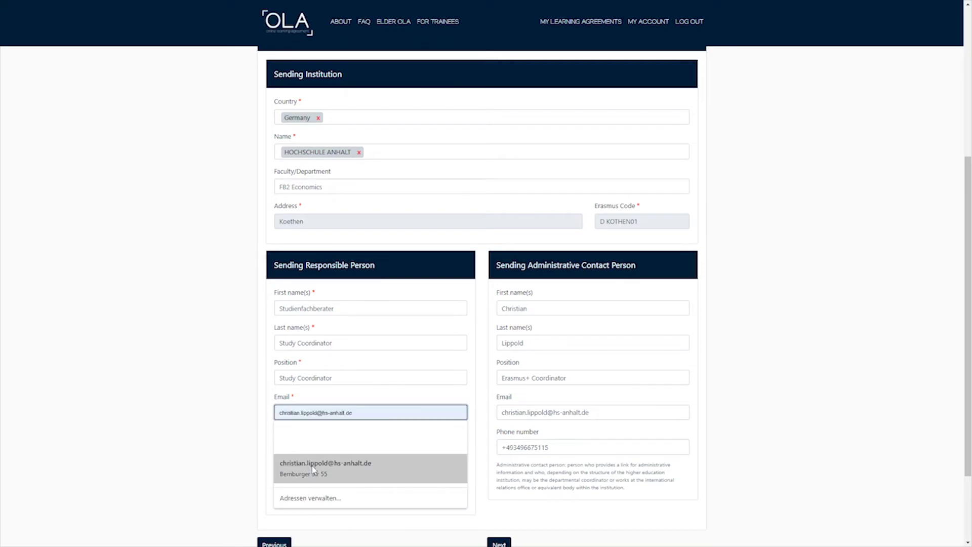
pyautogui.click(382, 464)
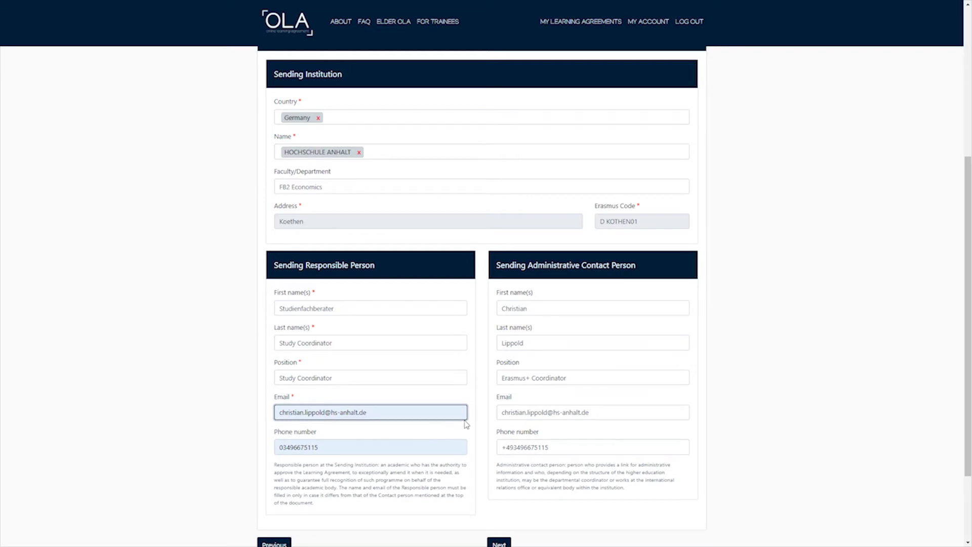
# Refill the administrative contact's details from a saved entry and review its e-mail and position.
pyautogui.click(548, 309)
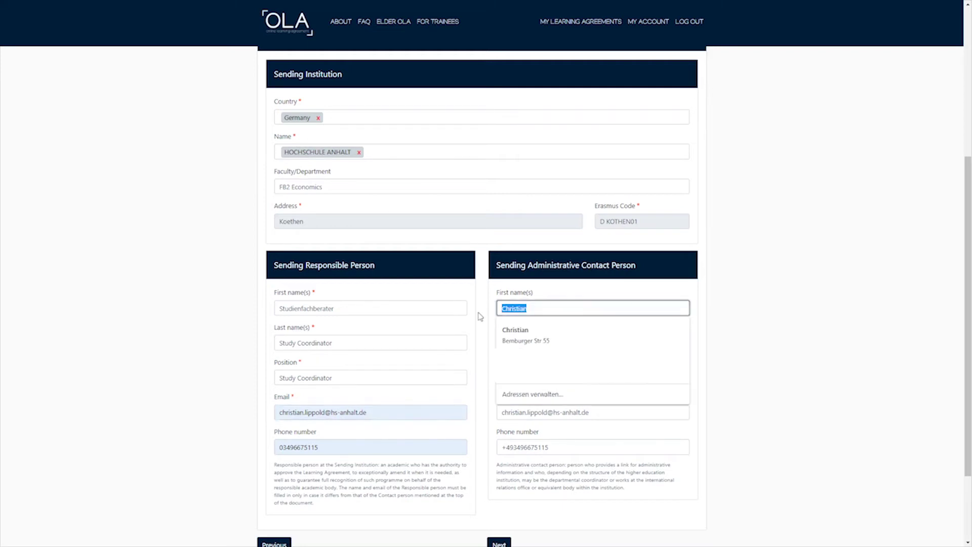
pyautogui.click(627, 332)
pyautogui.click(544, 344)
pyautogui.click(820, 337)
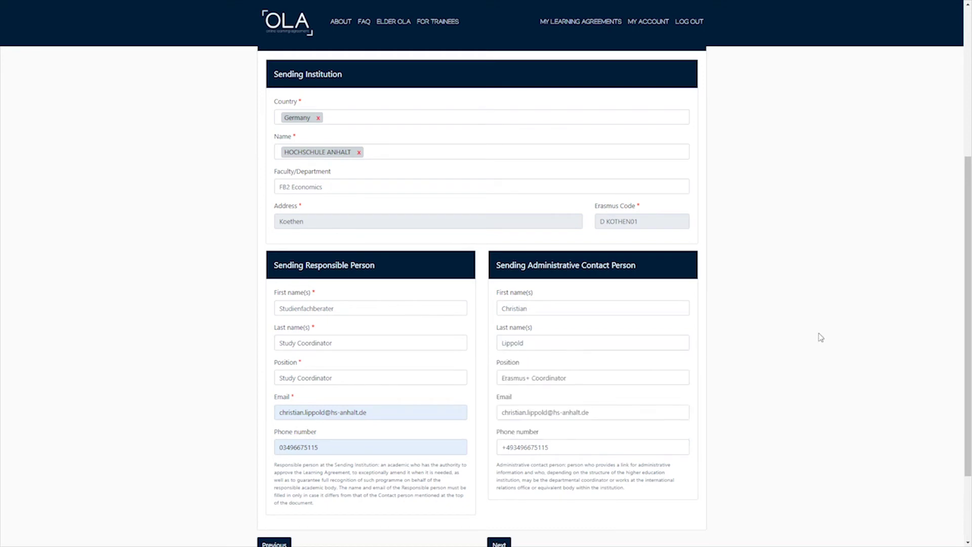
pyautogui.moveTo(614, 413); pyautogui.dragTo(486, 413)
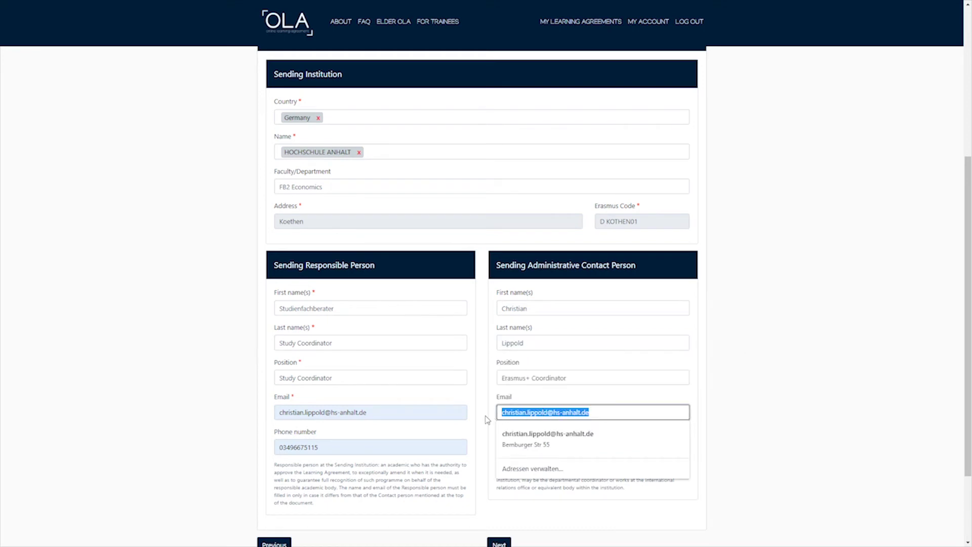
pyautogui.click(773, 393)
pyautogui.moveTo(567, 378); pyautogui.dragTo(506, 381)
pyautogui.click(800, 369)
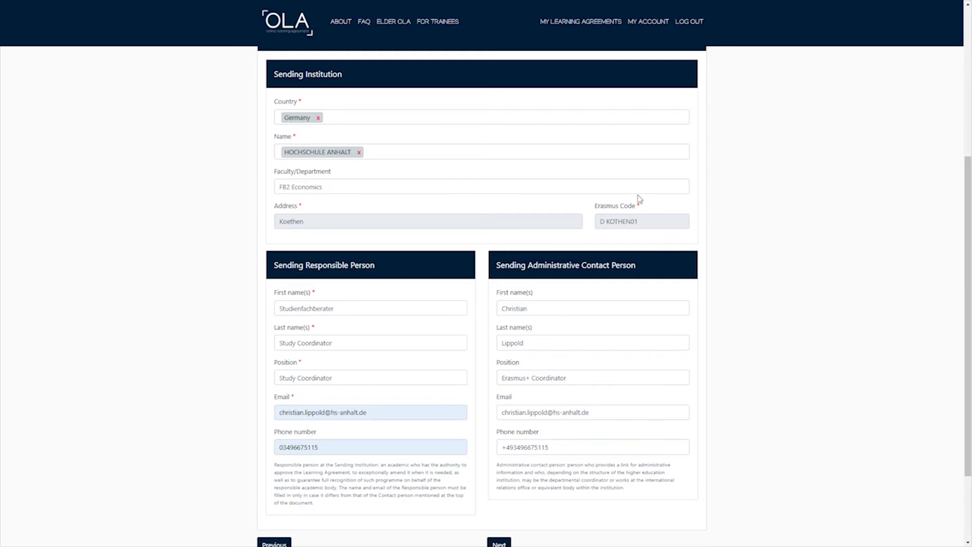
pyautogui.scroll(-2, 764, 362)
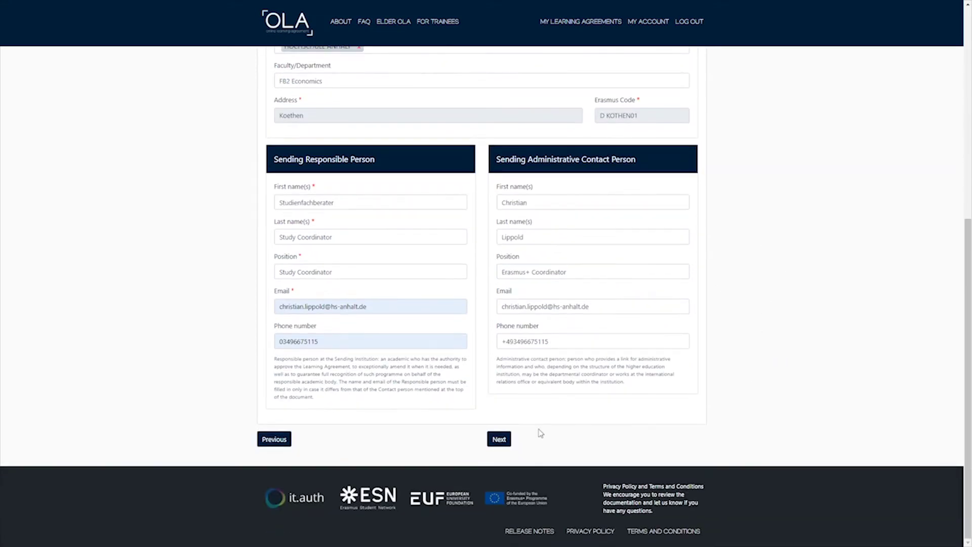
# On the Receiving Institution step, set the receiving faculty/department to Economics.
pyautogui.click(500, 440)
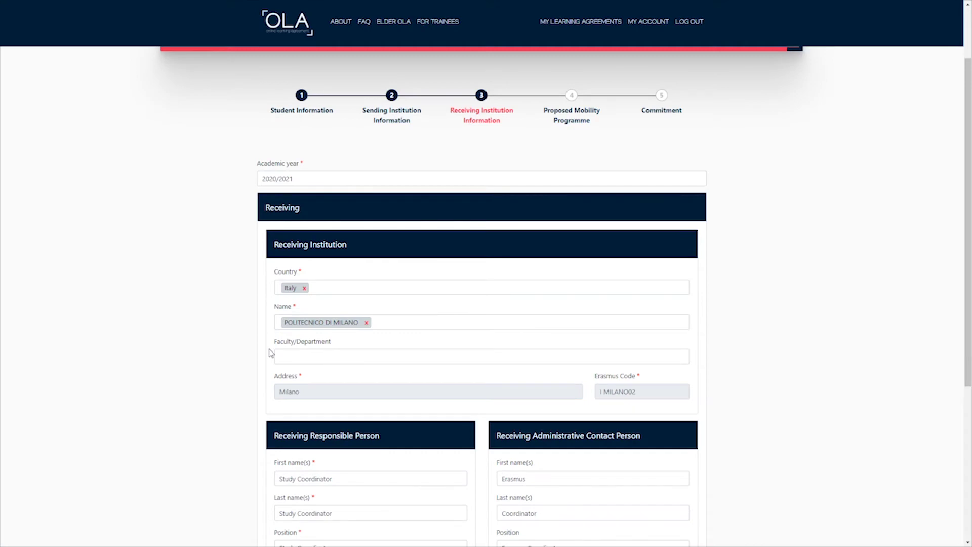
pyautogui.scroll(-1, 259, 309)
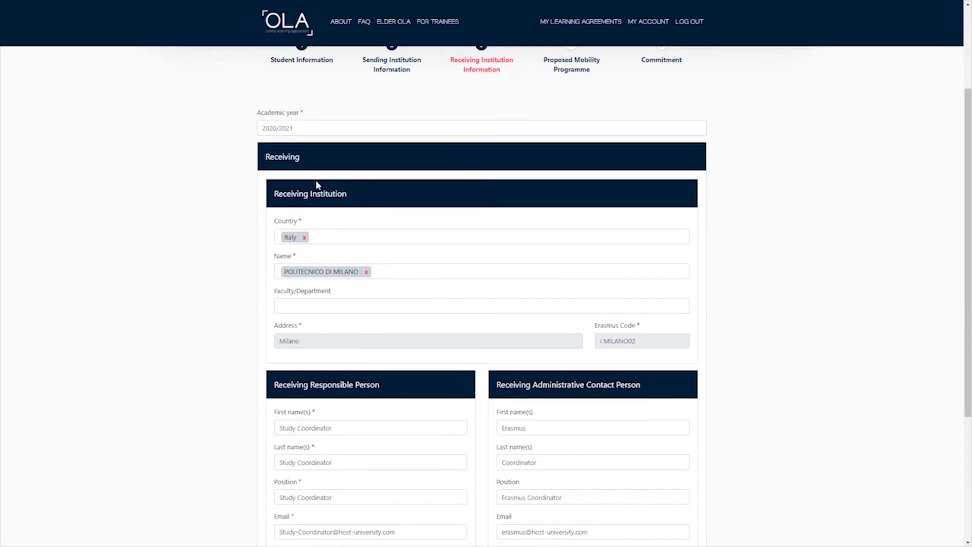
pyautogui.moveTo(273, 193); pyautogui.dragTo(350, 196)
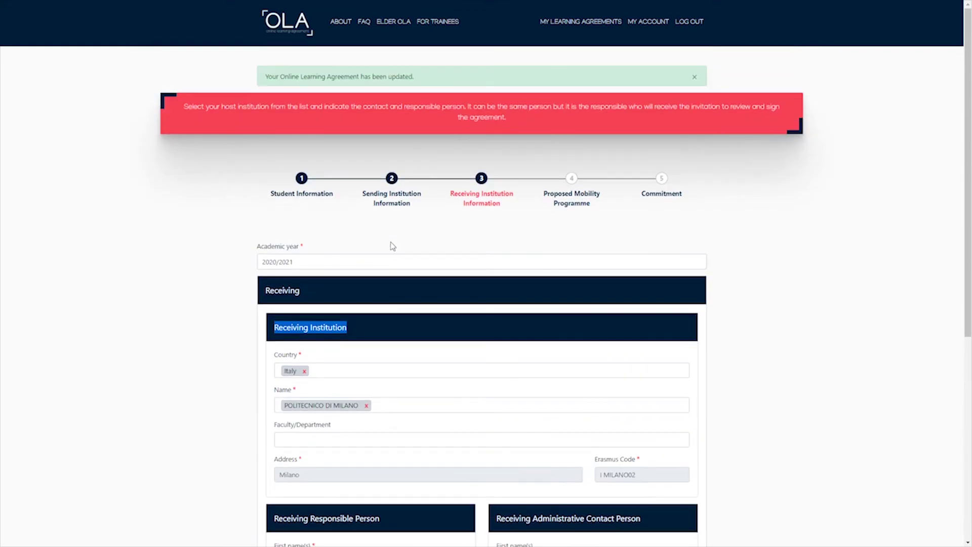
pyautogui.scroll(-1, 391, 248)
pyautogui.scroll(-1, 372, 265)
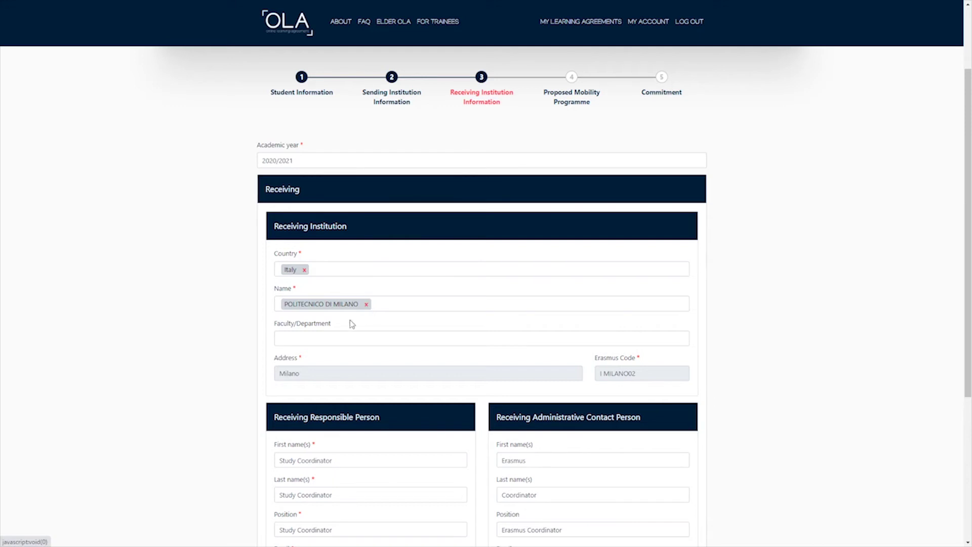
pyautogui.click(318, 338)
pyautogui.write('Economics')
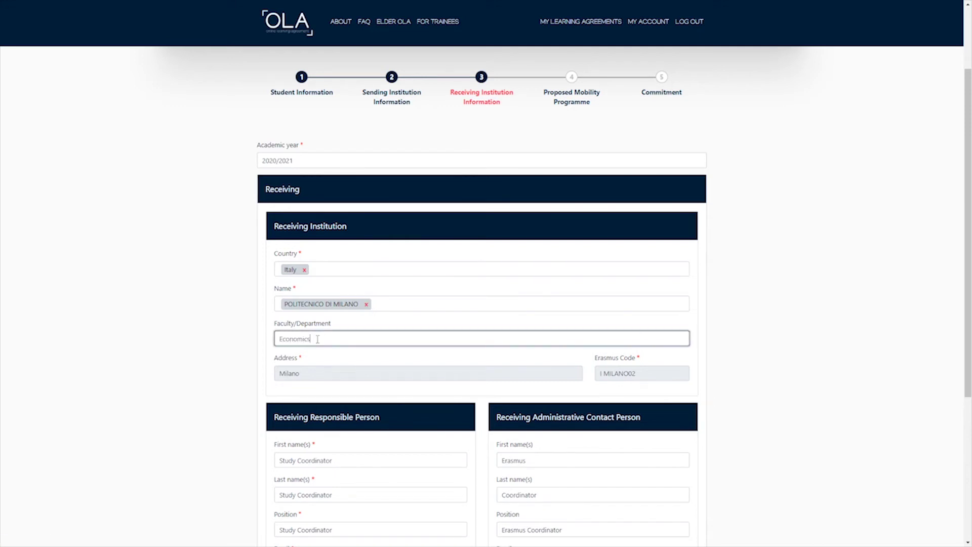
pyautogui.click(355, 383)
pyautogui.scroll(-3, 355, 383)
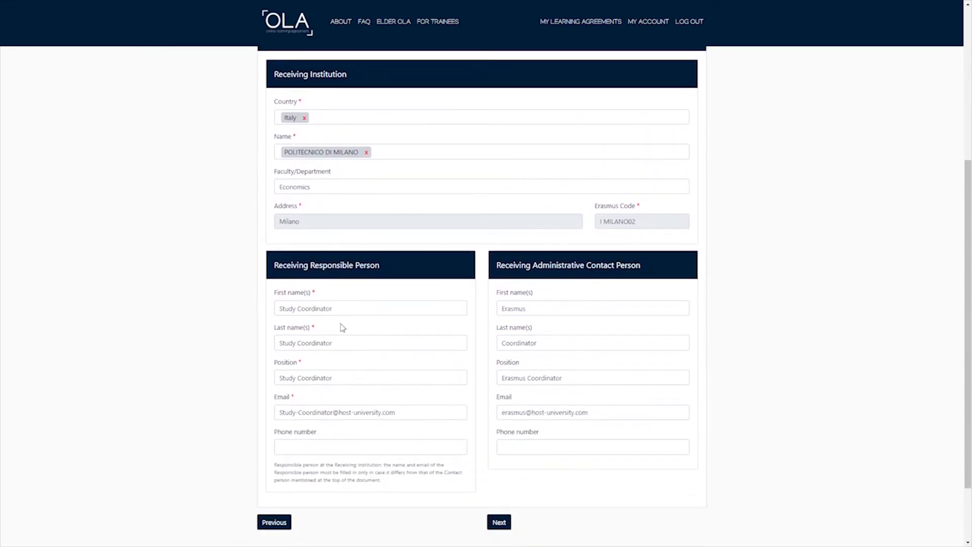
# Review the names and positions of the responsible and administrative contact persons.
pyautogui.moveTo(274, 265); pyautogui.dragTo(366, 265)
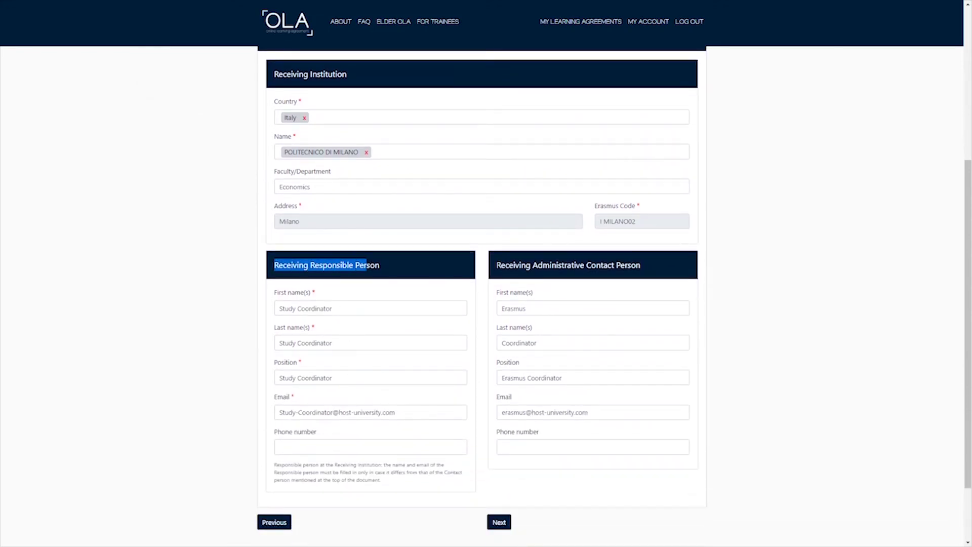
pyautogui.moveTo(496, 265); pyautogui.dragTo(652, 265)
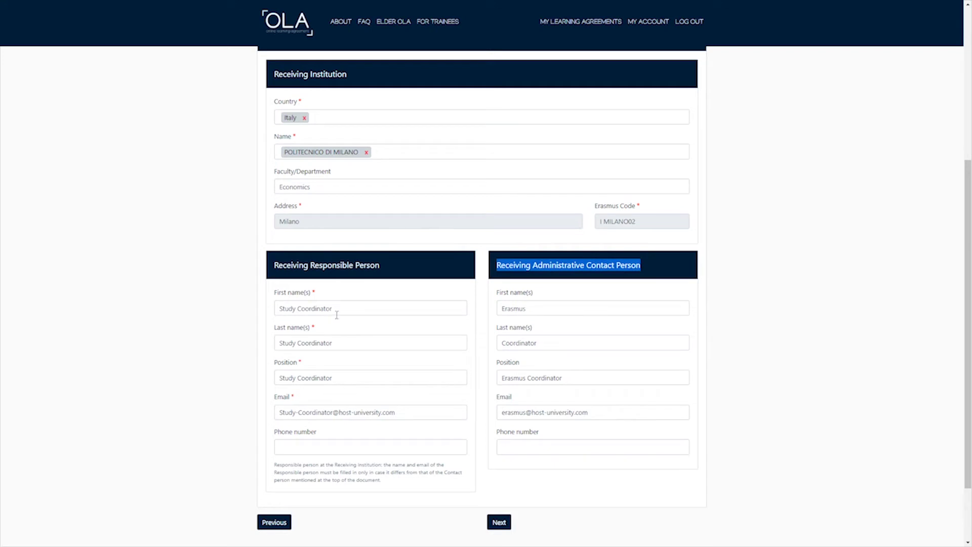
pyautogui.moveTo(334, 309); pyautogui.dragTo(276, 311)
pyautogui.moveTo(335, 344); pyautogui.dragTo(273, 348)
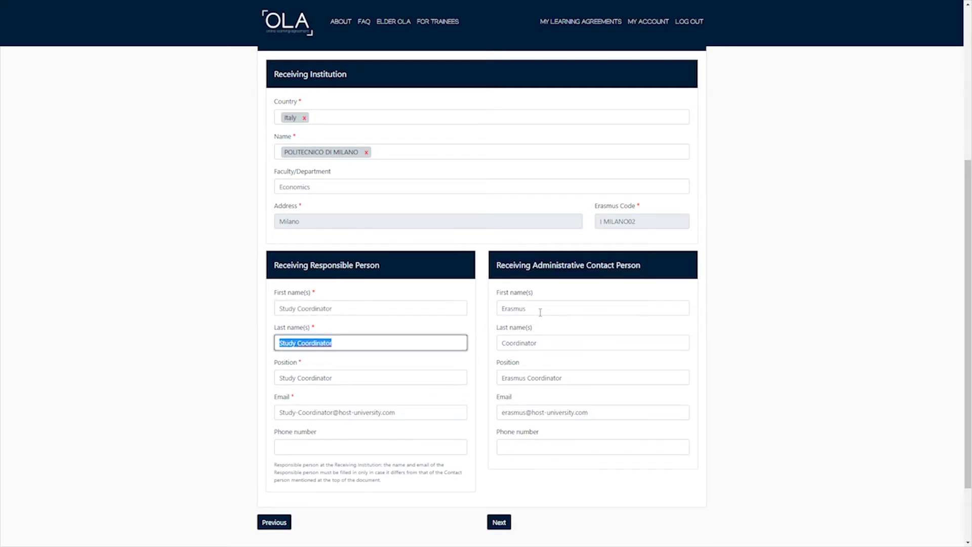
pyautogui.moveTo(541, 310); pyautogui.dragTo(500, 310)
pyautogui.moveTo(538, 343); pyautogui.dragTo(498, 343)
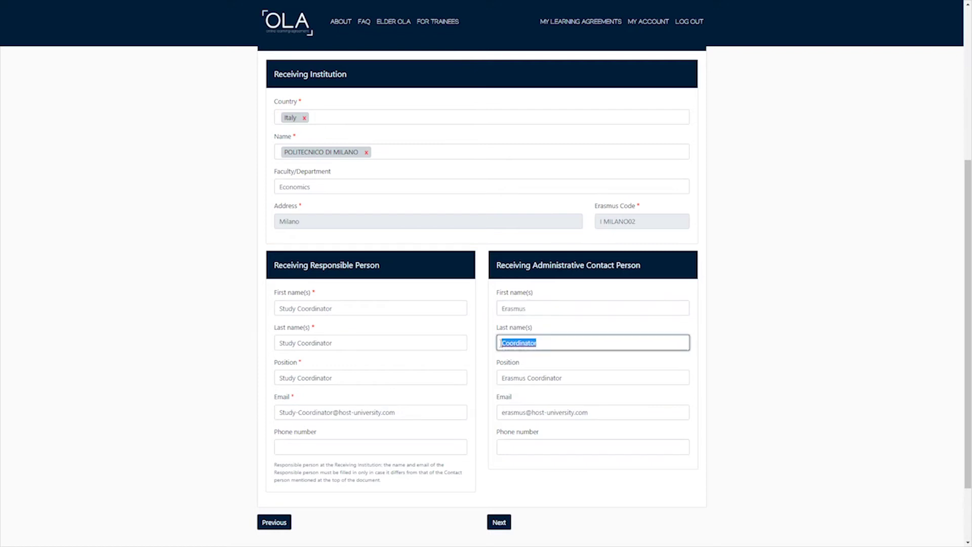
pyautogui.moveTo(332, 378); pyautogui.dragTo(266, 382)
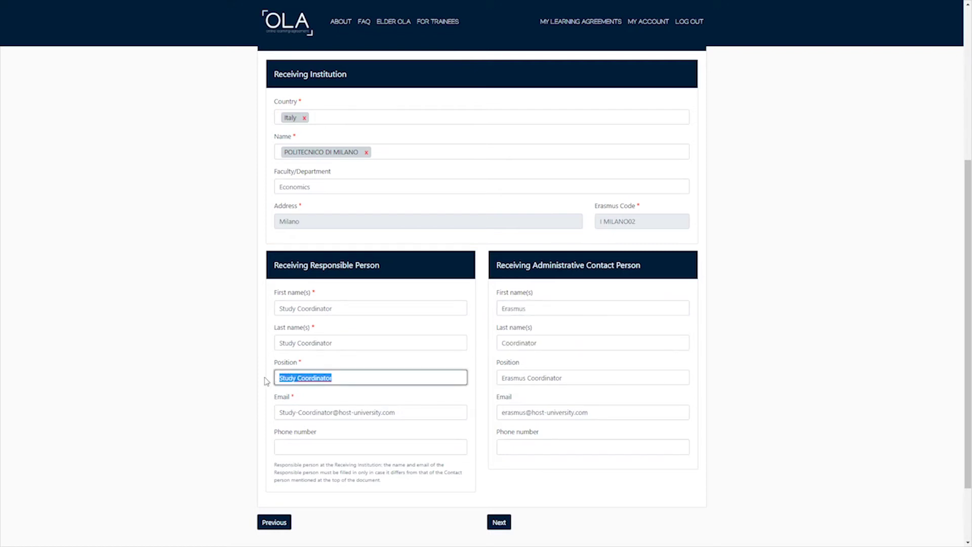
pyautogui.moveTo(578, 378); pyautogui.dragTo(504, 378)
# Check both contacts' email and position fields, then save and go to Proposed Mobility Programme.
pyautogui.moveTo(278, 412); pyautogui.dragTo(428, 408)
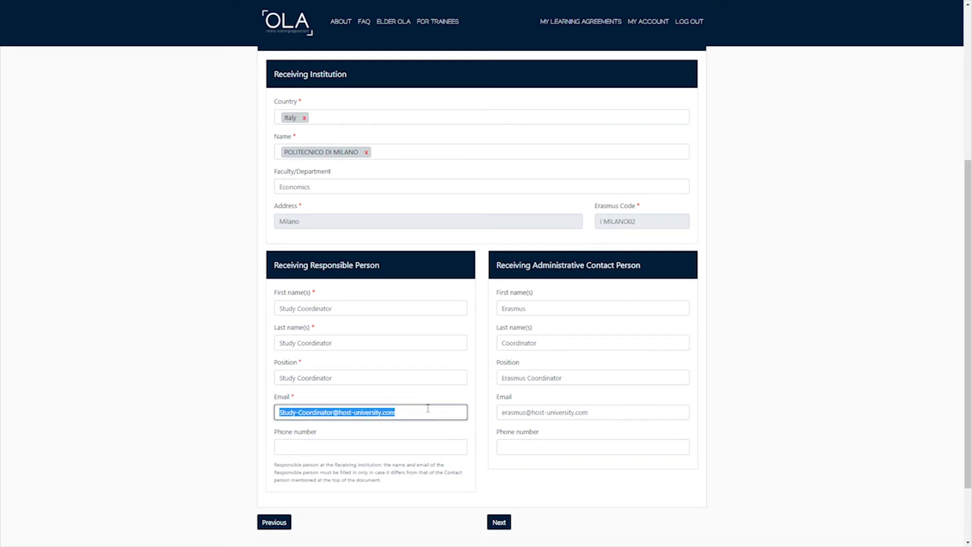
pyautogui.moveTo(500, 412); pyautogui.dragTo(566, 449)
pyautogui.click(534, 490)
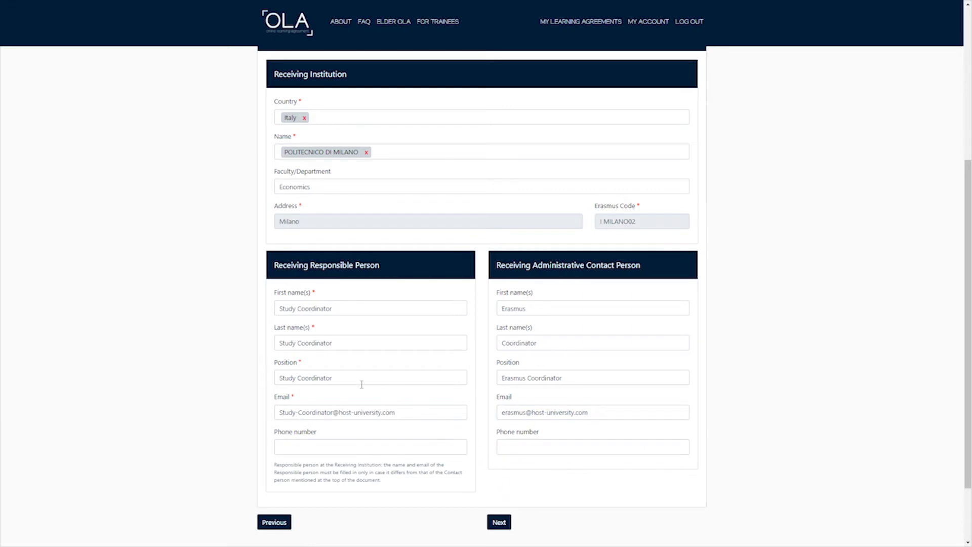
pyautogui.moveTo(363, 383); pyautogui.dragTo(268, 382)
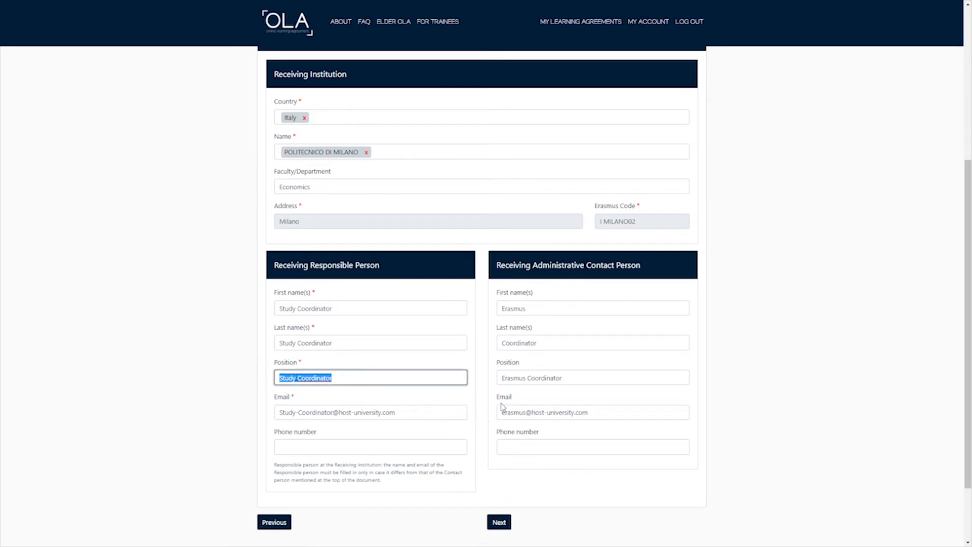
pyautogui.moveTo(501, 378); pyautogui.dragTo(577, 378)
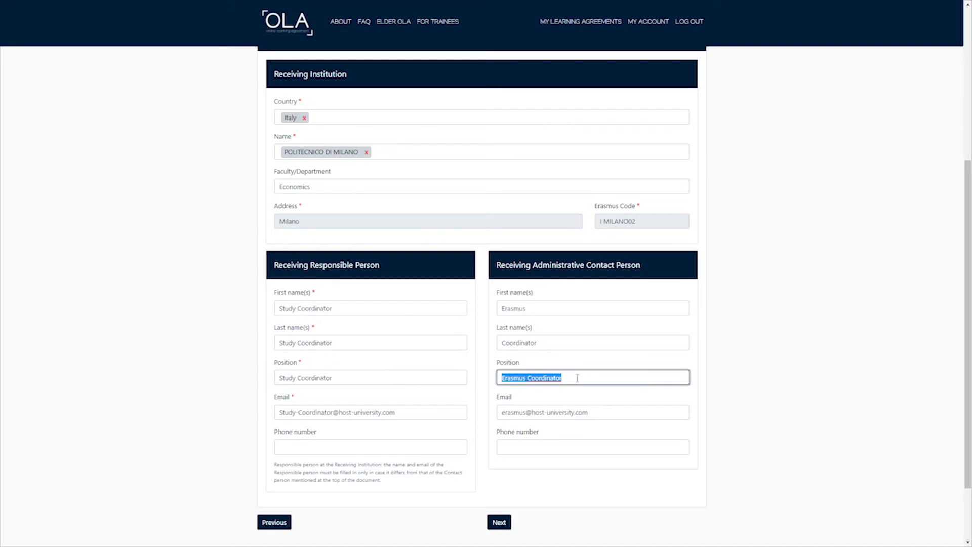
pyautogui.scroll(-2, 759, 354)
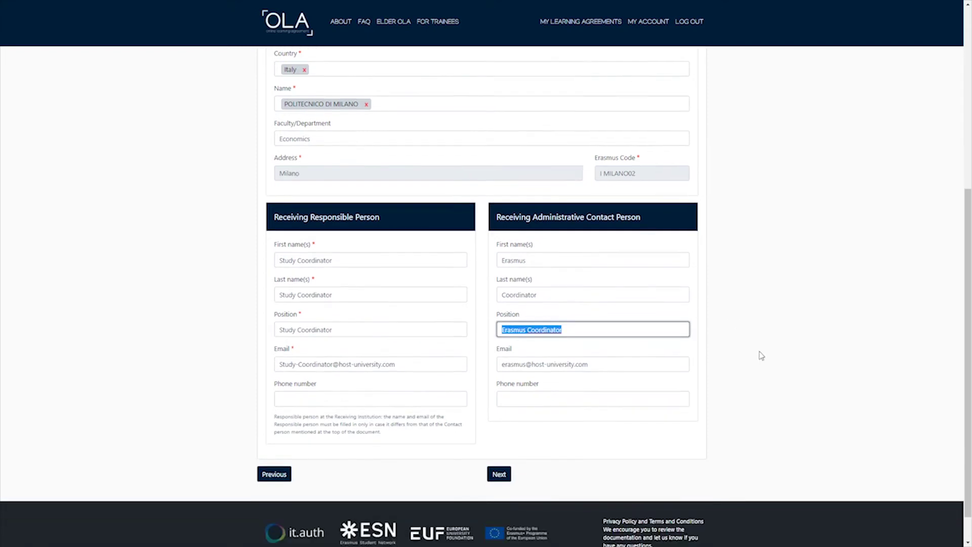
pyautogui.click(499, 440)
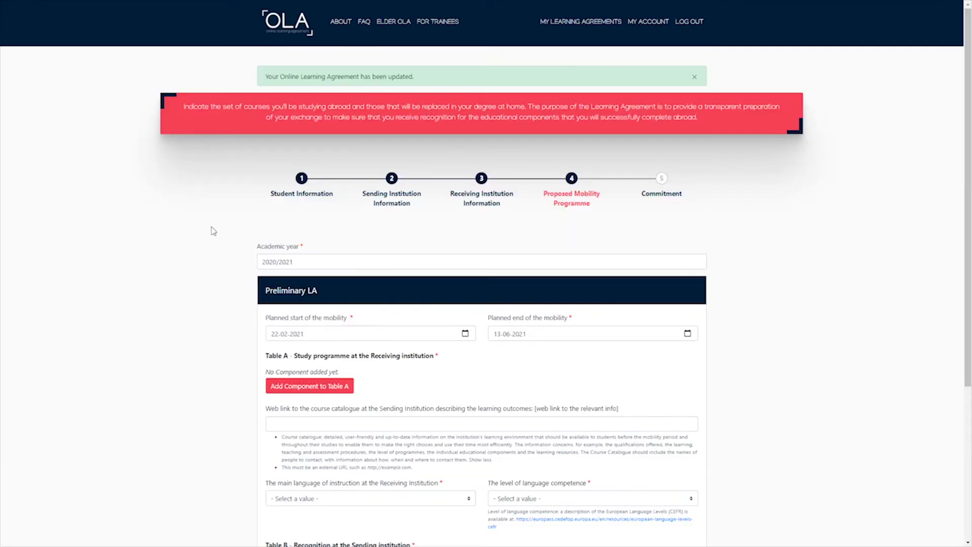
pyautogui.scroll(-2, 215, 229)
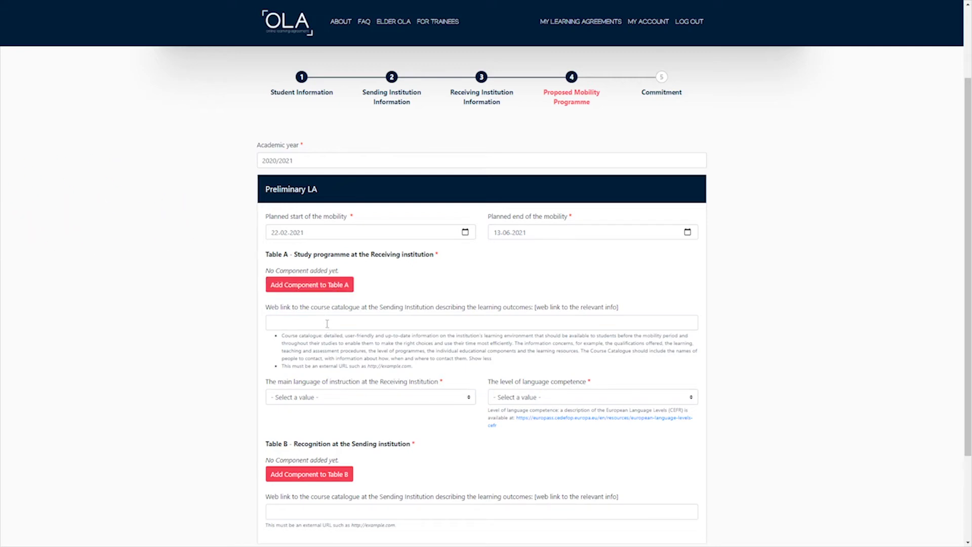
pyautogui.click(465, 233)
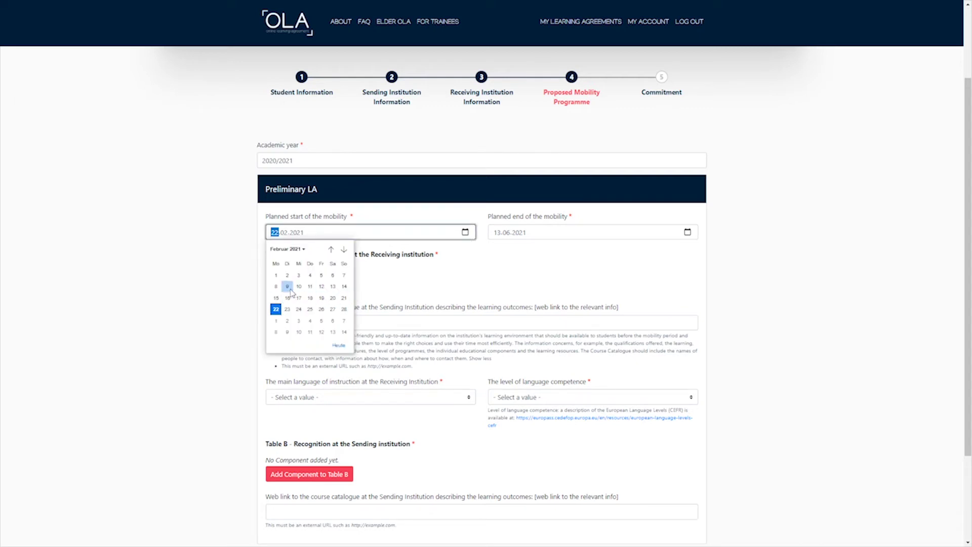
pyautogui.click(557, 264)
pyautogui.click(688, 232)
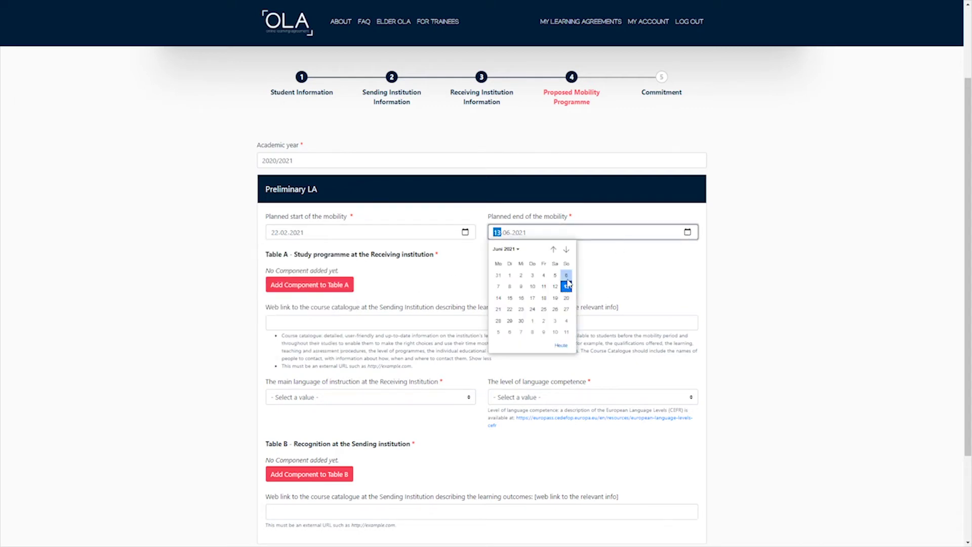
pyautogui.click(632, 287)
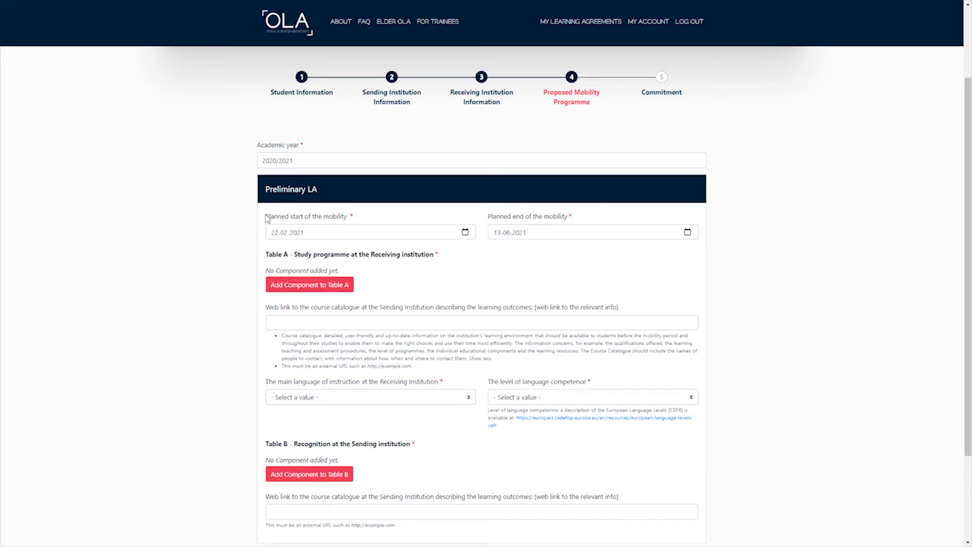
pyautogui.moveTo(265, 216); pyautogui.dragTo(575, 234)
pyautogui.click(525, 272)
# Add a Table A component titled Financial Accounting I with code FAI.
pyautogui.click(303, 285)
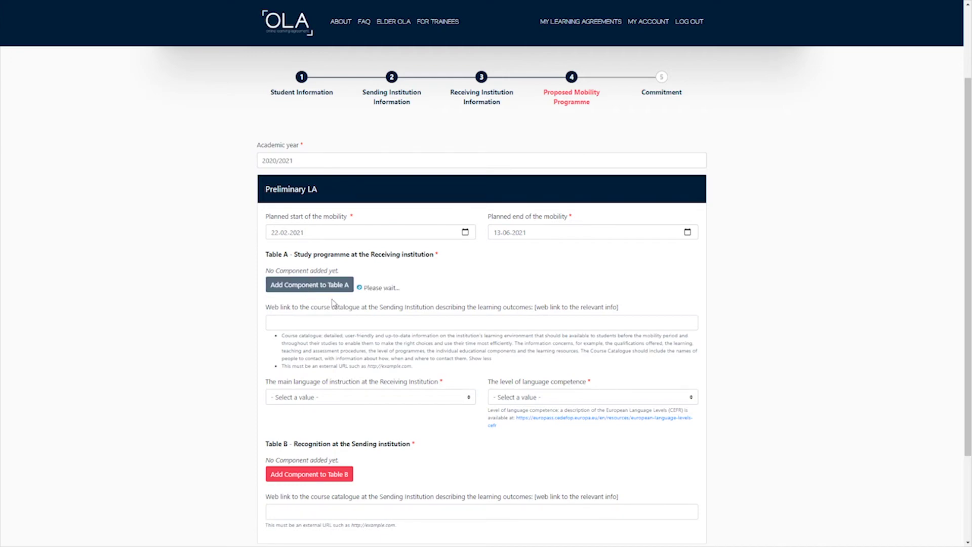
pyautogui.click(314, 315)
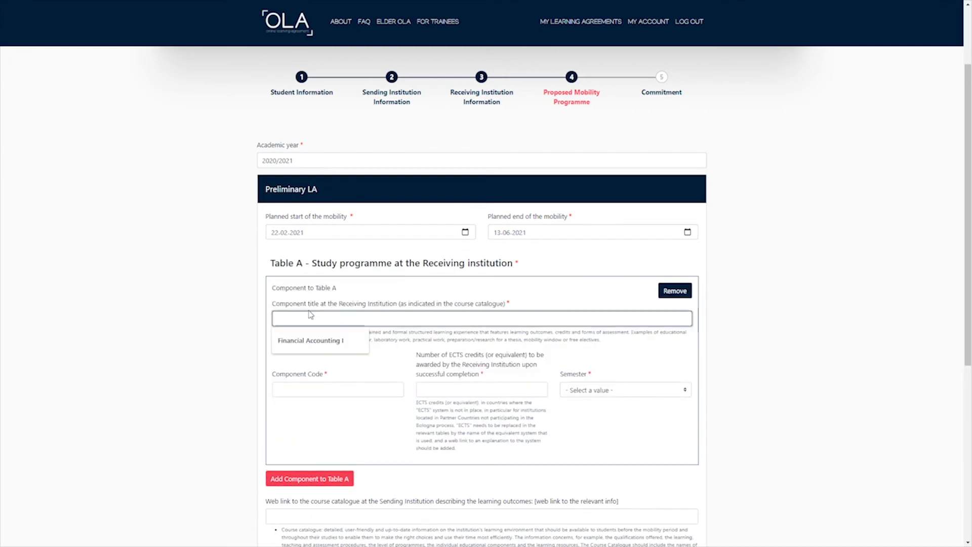
pyautogui.write('Financia')
pyautogui.press('Down')
pyautogui.press('Return')
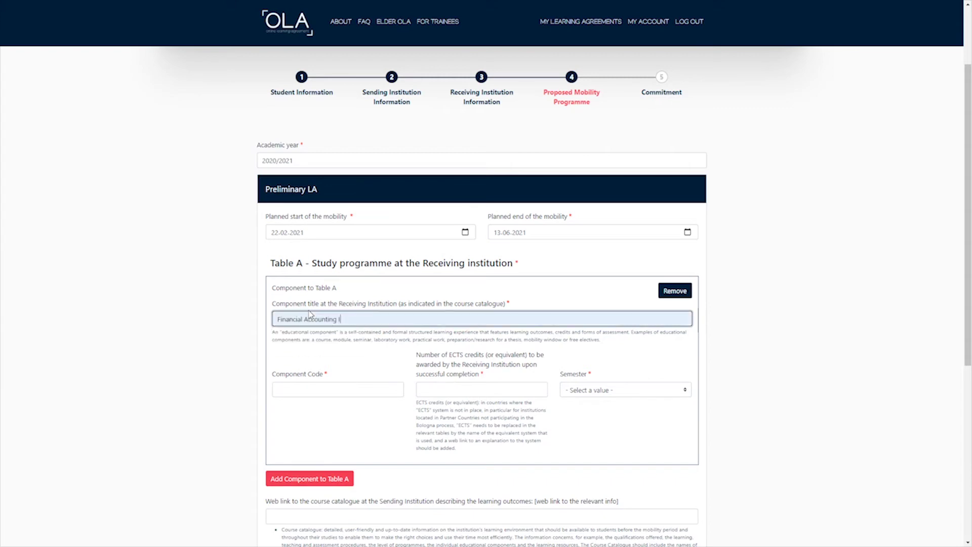
pyautogui.click(305, 385)
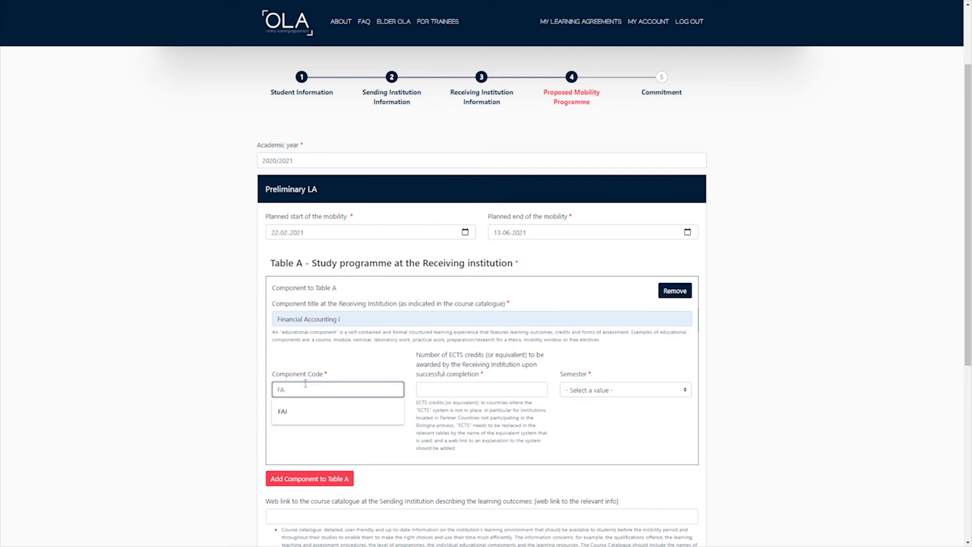
pyautogui.write('FA')
pyautogui.click(305, 412)
# Give Financial Accounting I 7 ECTS credits and Second semester (Summer/Spring).
pyautogui.click(470, 386)
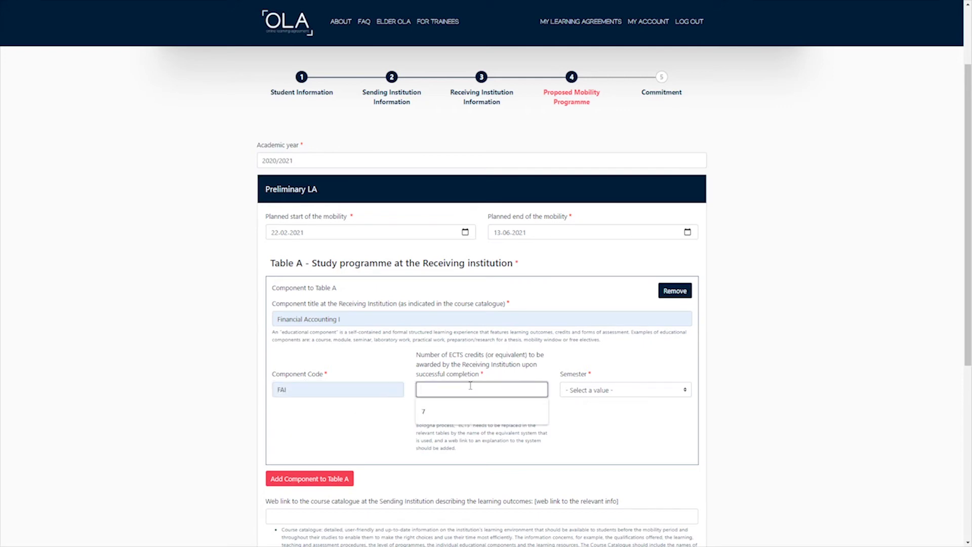
pyautogui.write('4')
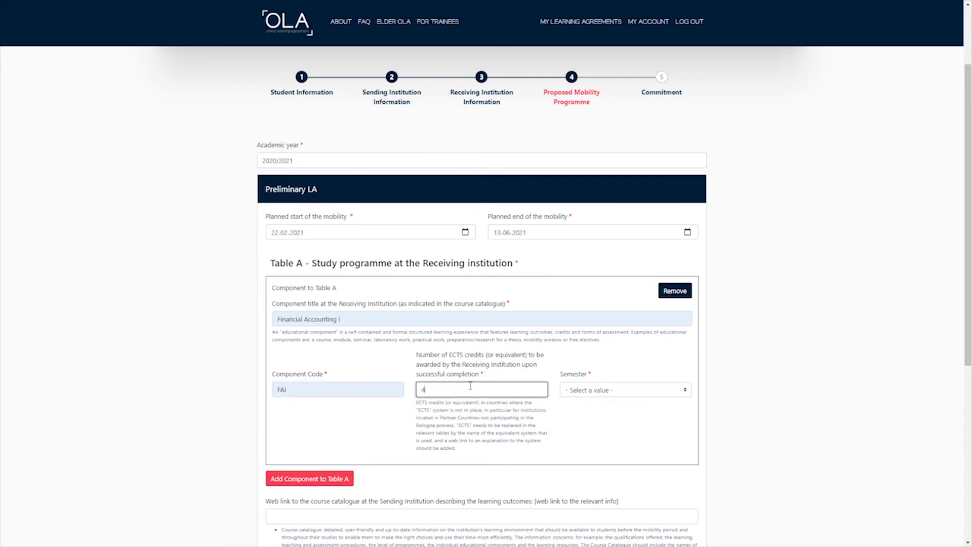
pyautogui.click(613, 390)
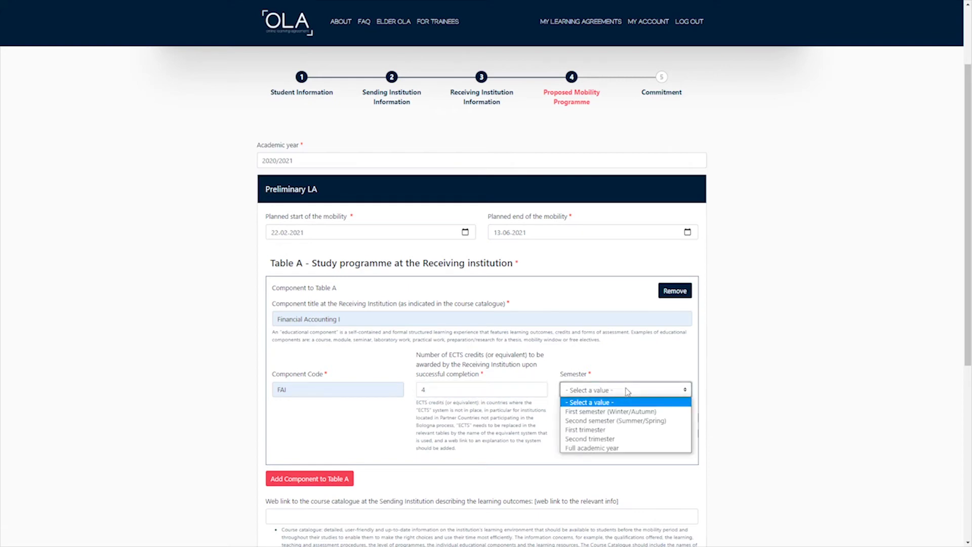
pyautogui.click(602, 361)
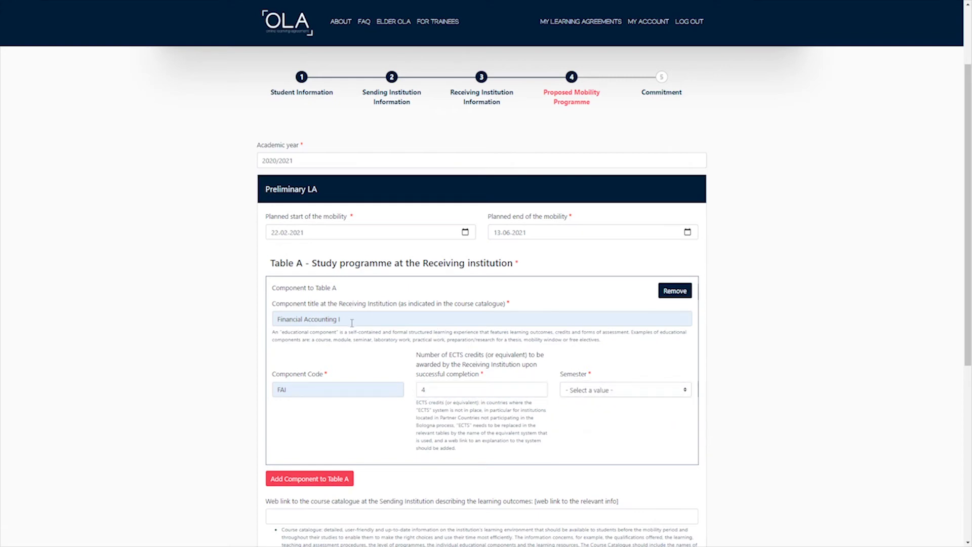
pyautogui.moveTo(352, 322); pyautogui.dragTo(254, 327)
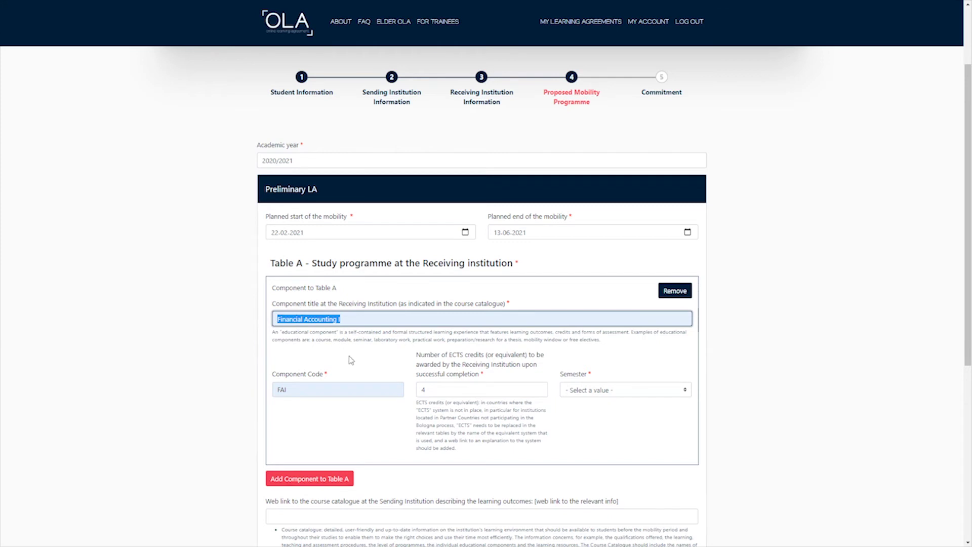
pyautogui.moveTo(301, 392); pyautogui.dragTo(261, 394)
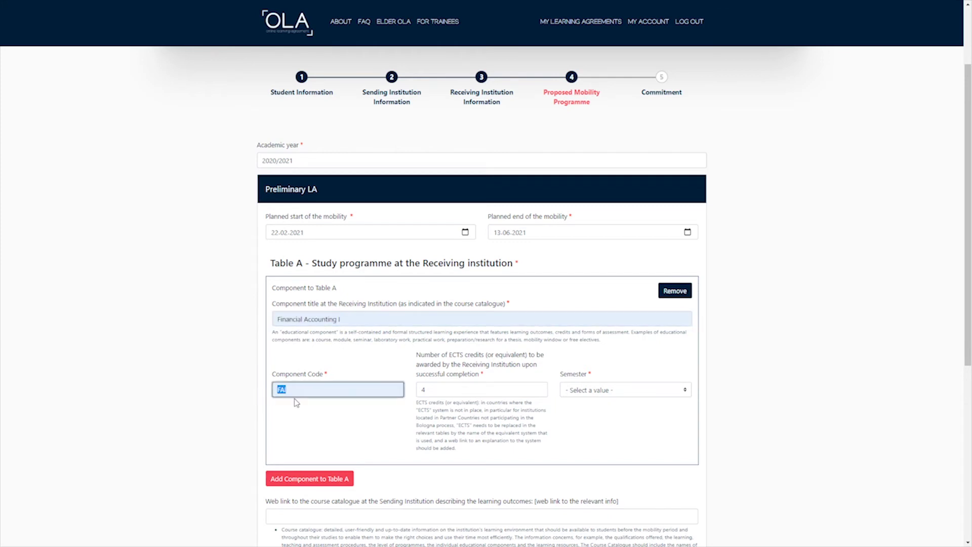
pyautogui.press('Tab')
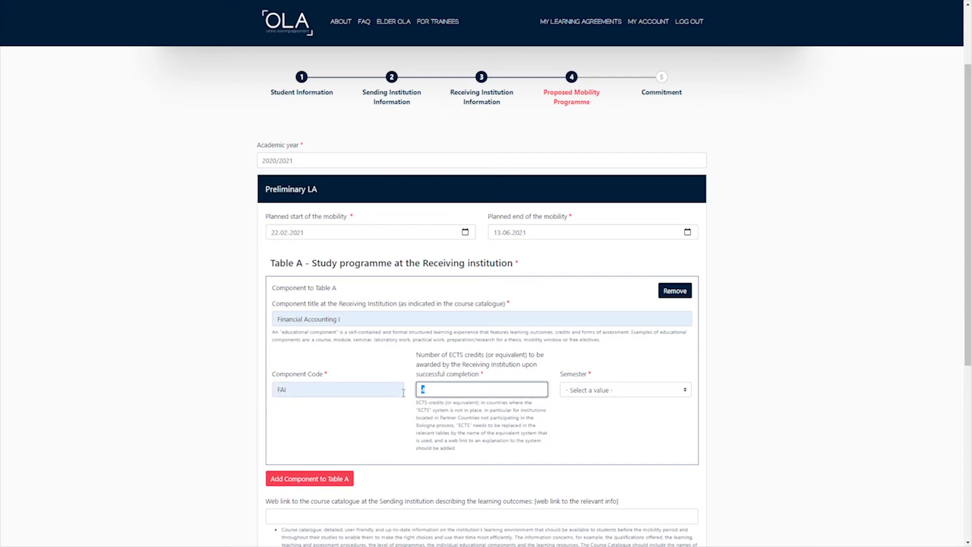
pyautogui.write('7')
pyautogui.click(631, 427)
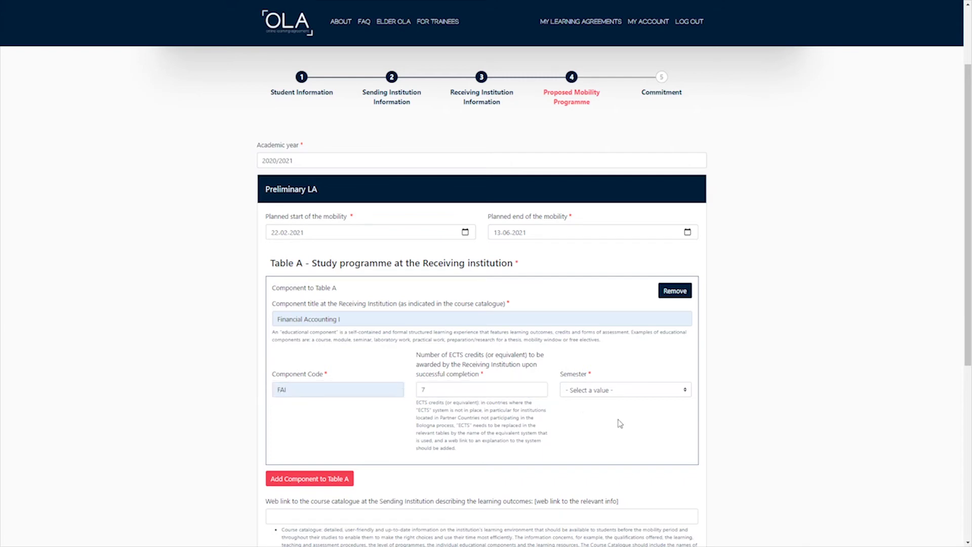
pyautogui.scroll(-1, 592, 441)
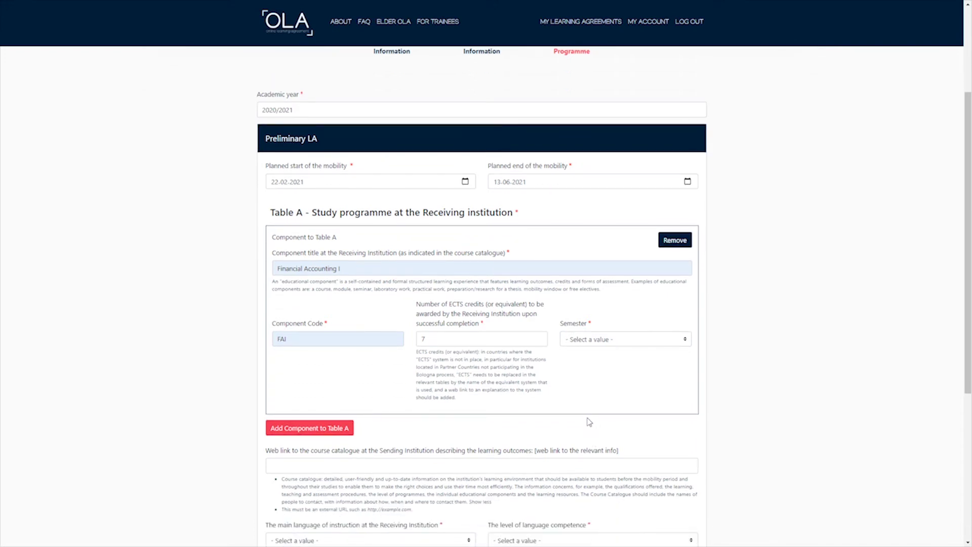
pyautogui.click(659, 340)
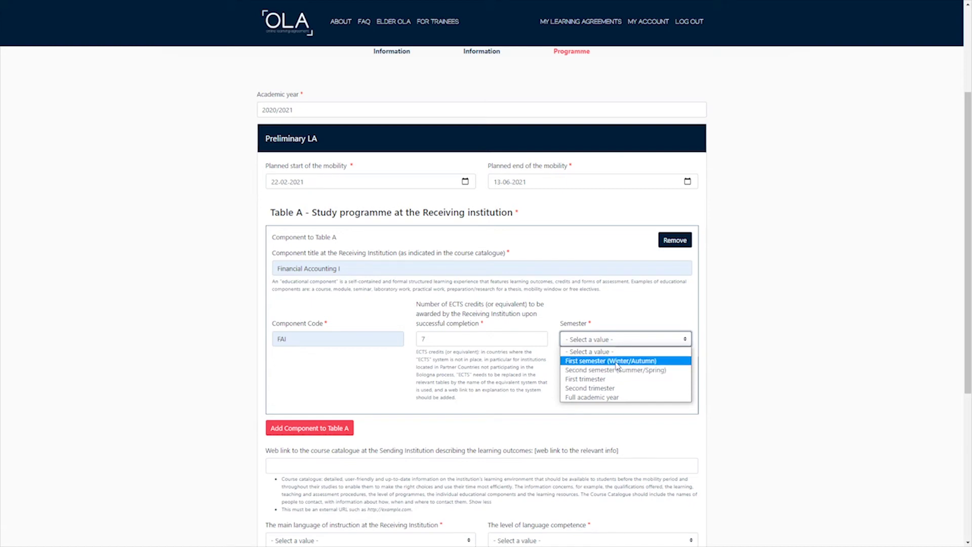
pyautogui.click(619, 371)
pyautogui.click(352, 395)
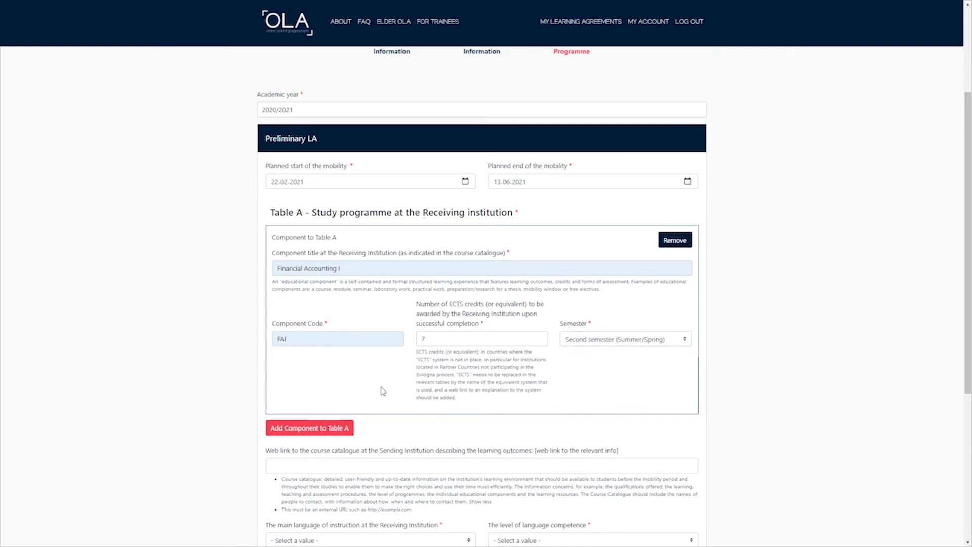
pyautogui.scroll(-2, 383, 393)
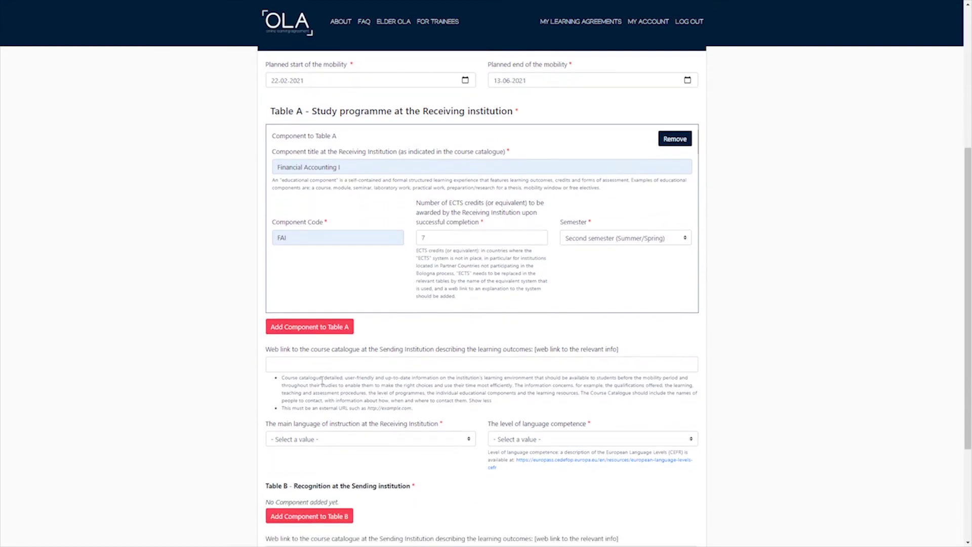
pyautogui.click(318, 365)
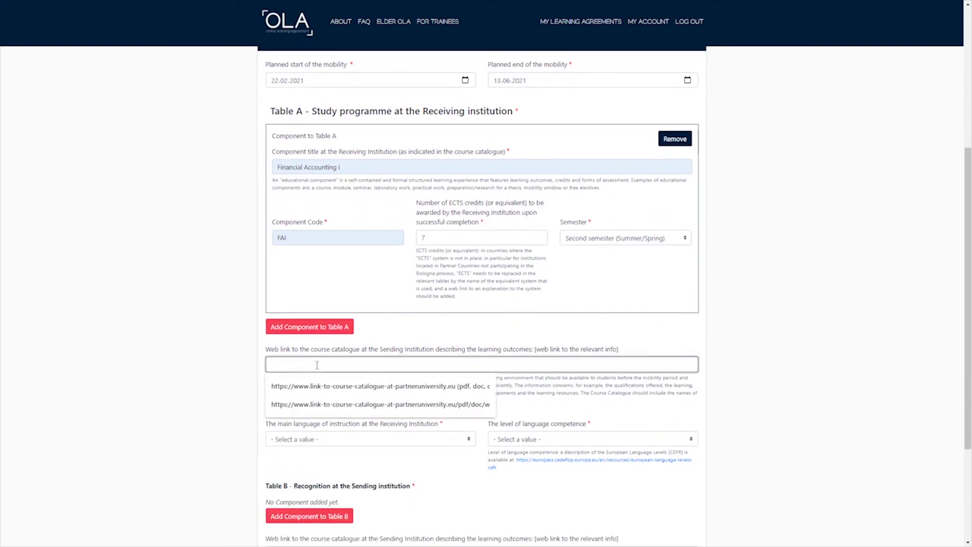
pyautogui.write('http://www.link-to')
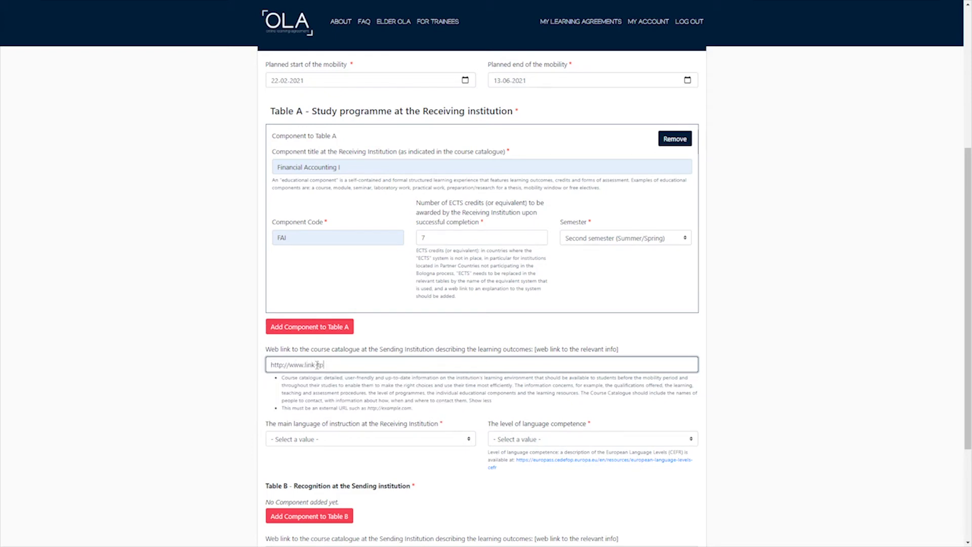
pyautogui.write('se-catalogue/pdf/doc/html/pdf')
pyautogui.click(375, 364)
pyautogui.write('.com')
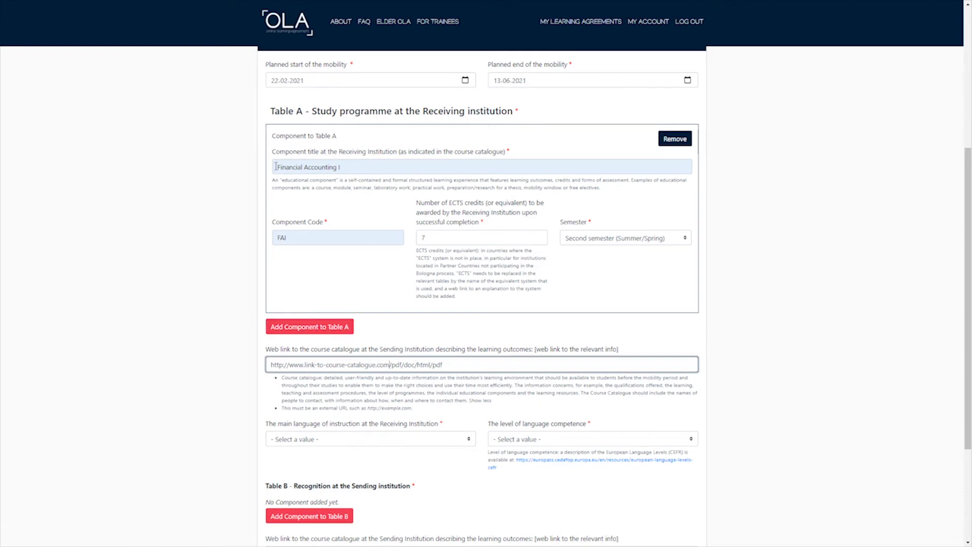
pyautogui.moveTo(275, 166); pyautogui.dragTo(351, 161)
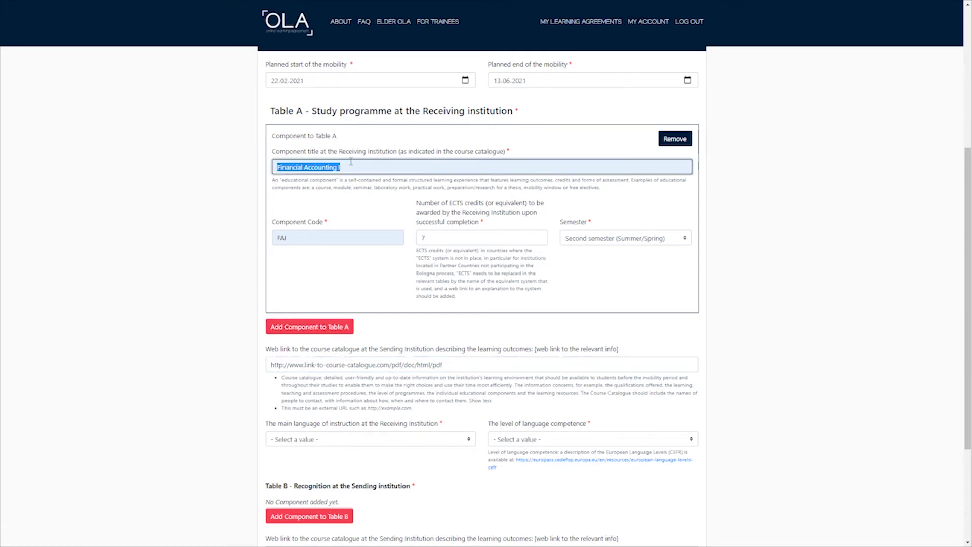
# Add Module 2 (code M2, 5 ECTS, Second semester (Summer/Spring)) as Table A's second course.
pyautogui.click(304, 328)
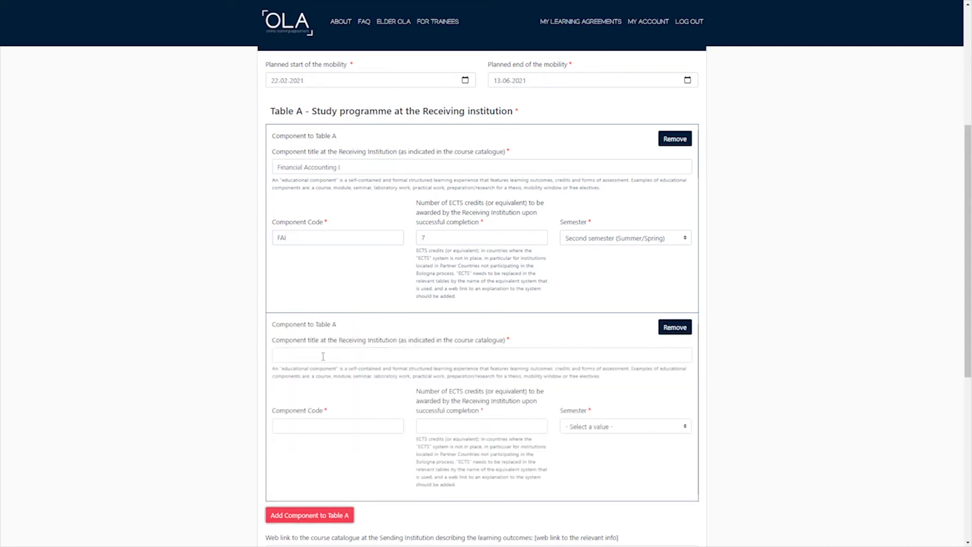
pyautogui.click(323, 356)
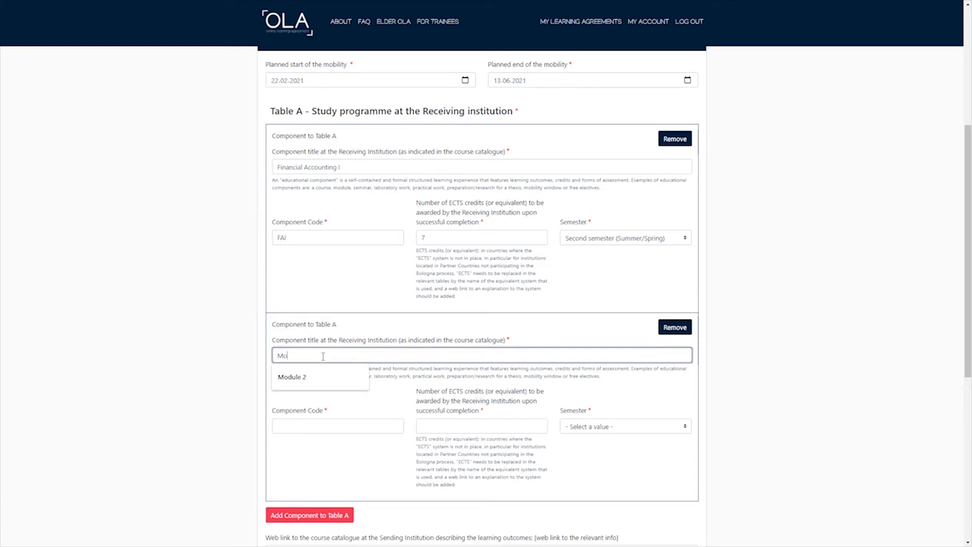
pyautogui.write('Mo')
pyautogui.click(293, 377)
pyautogui.click(324, 426)
pyautogui.click(286, 445)
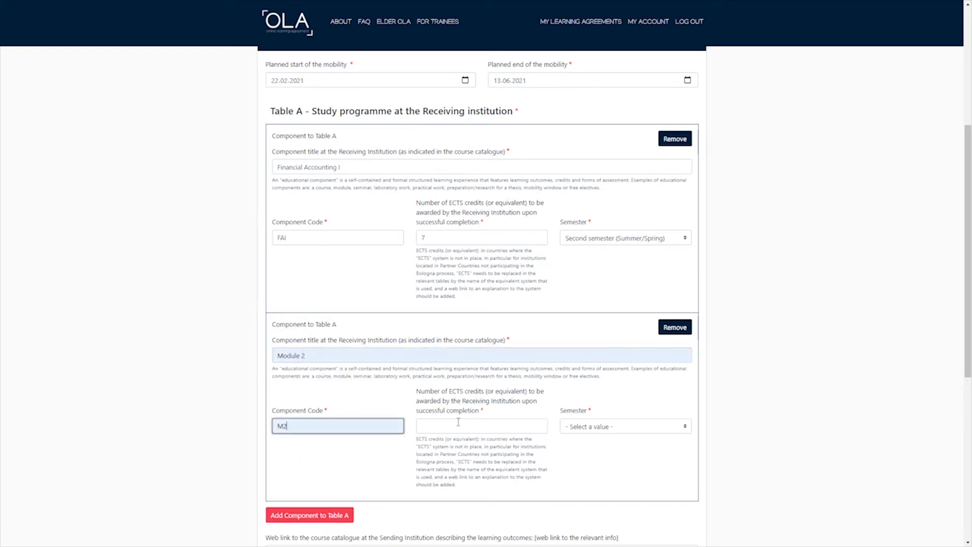
pyautogui.click(489, 421)
pyautogui.click(456, 448)
pyautogui.click(590, 428)
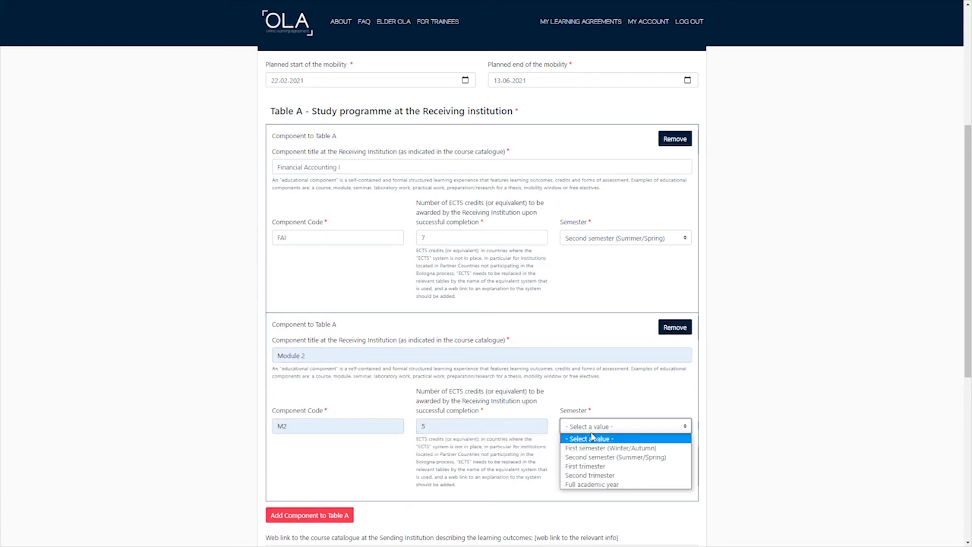
pyautogui.click(604, 458)
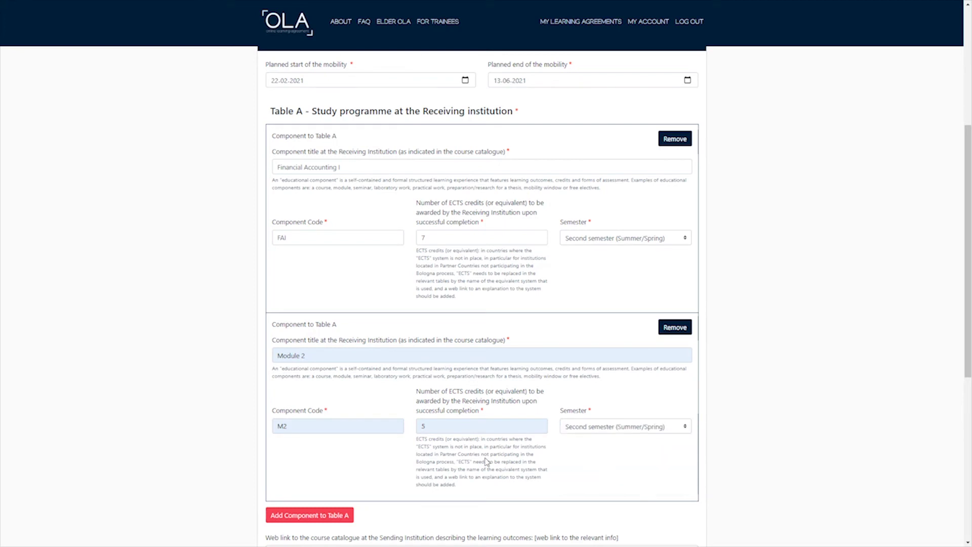
pyautogui.click(441, 431)
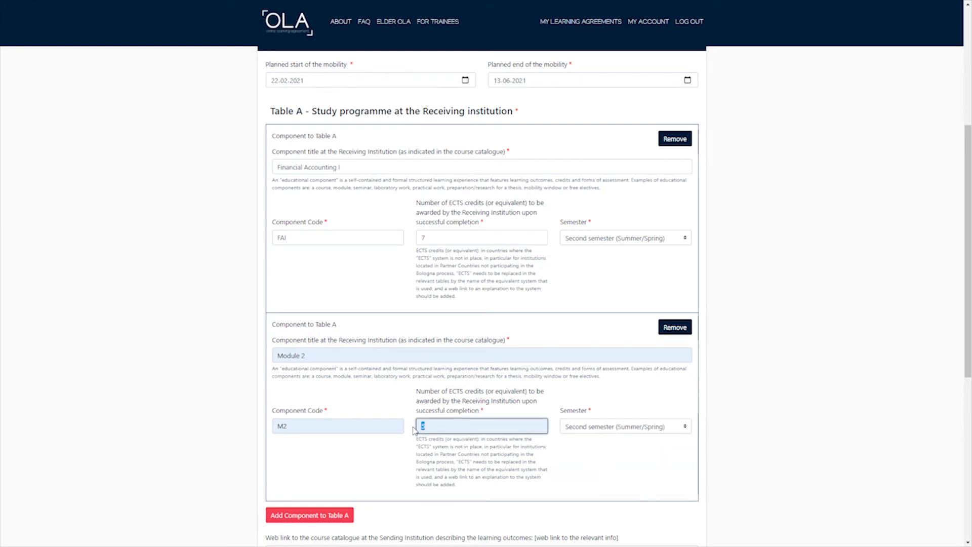
pyautogui.doubleClick(419, 239)
pyautogui.click(571, 333)
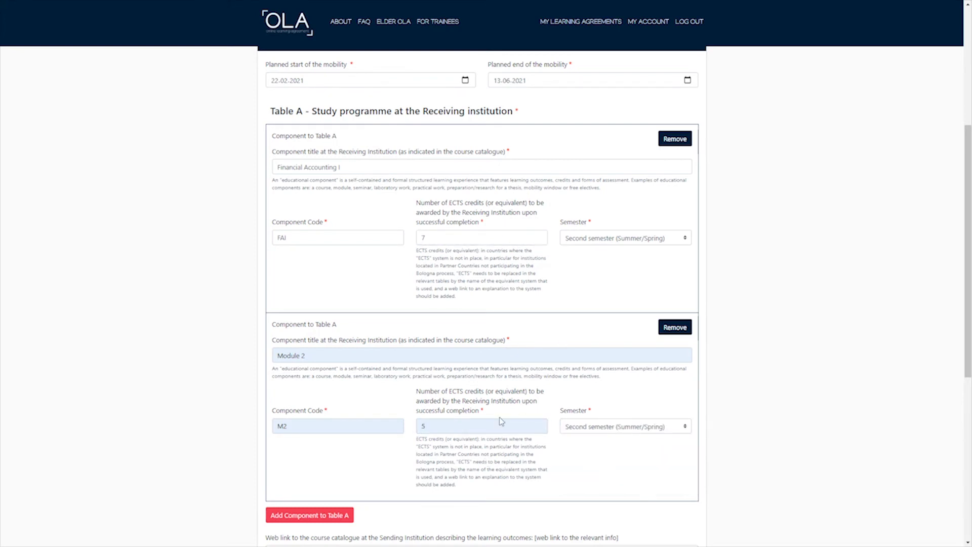
# Choose English as the main instruction language and B2 as the competence level.
pyautogui.scroll(-1, 504, 420)
pyautogui.scroll(-1, 501, 419)
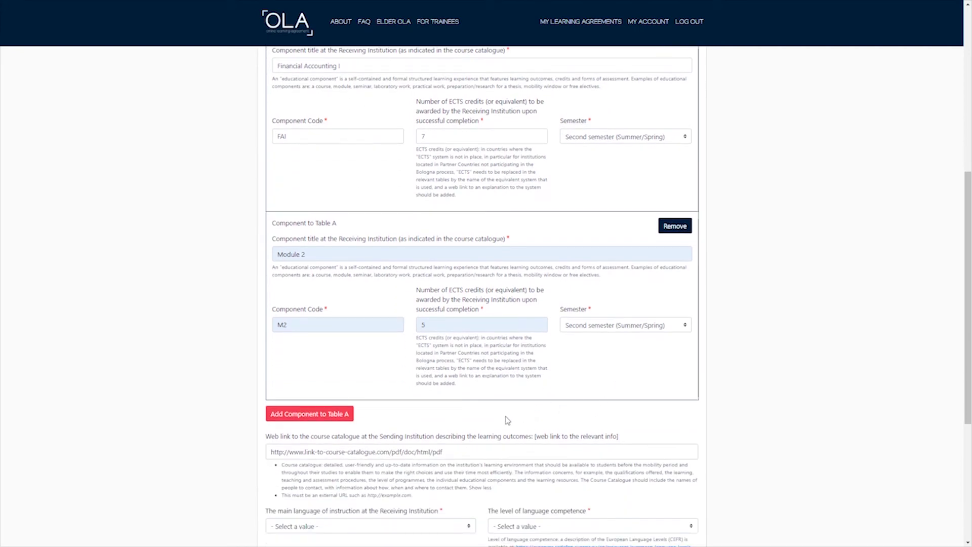
pyautogui.scroll(-2, 547, 404)
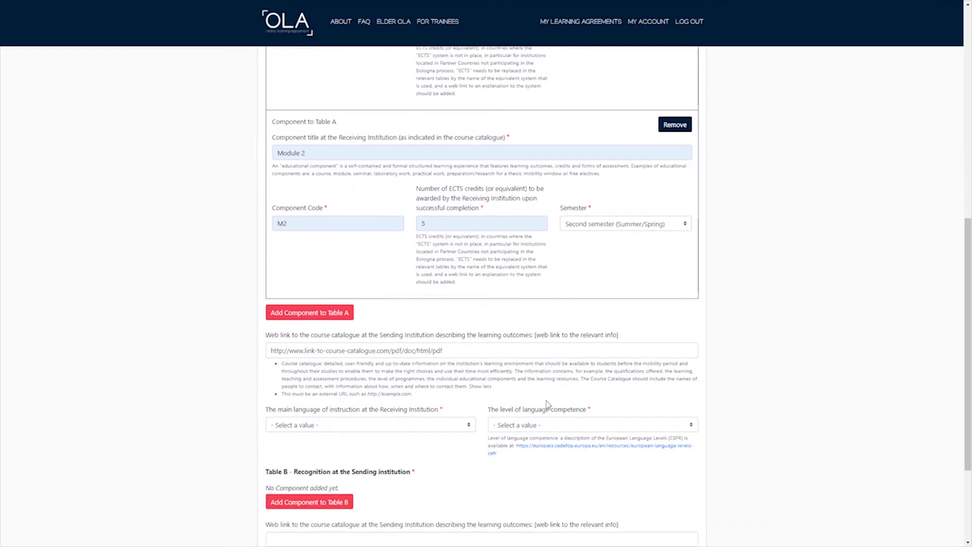
pyautogui.scroll(-1, 547, 404)
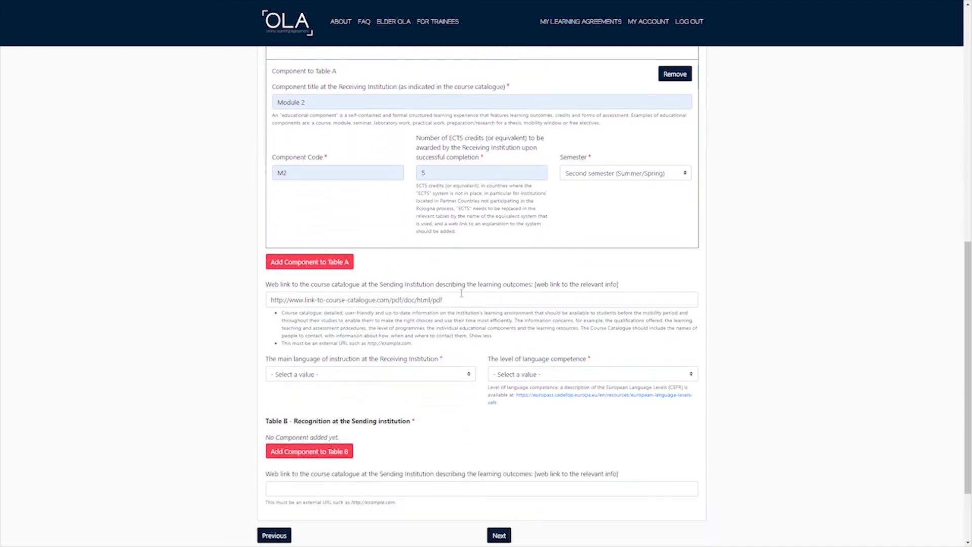
pyautogui.scroll(2, 547, 404)
pyautogui.scroll(-1, 547, 404)
pyautogui.scroll(-1, 547, 404)
pyautogui.click(464, 375)
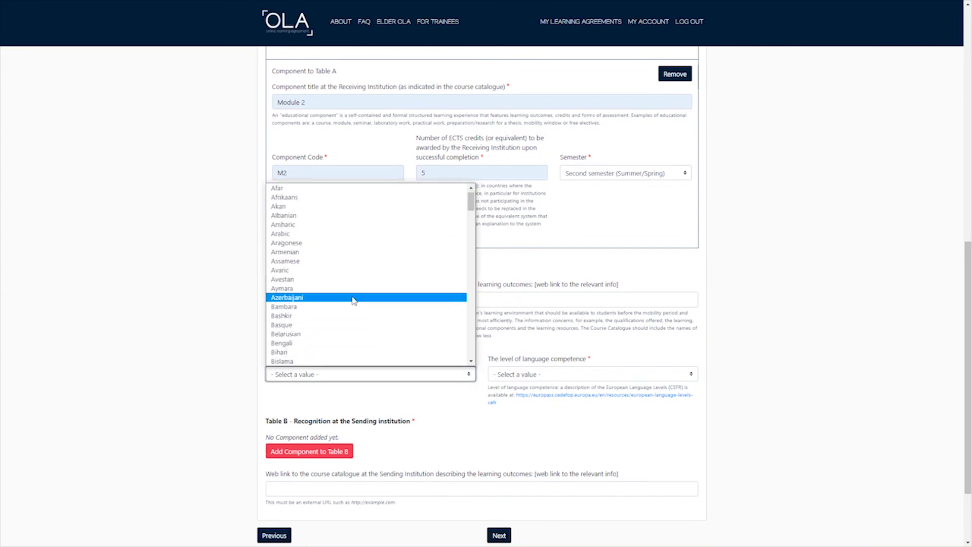
pyautogui.press('e')
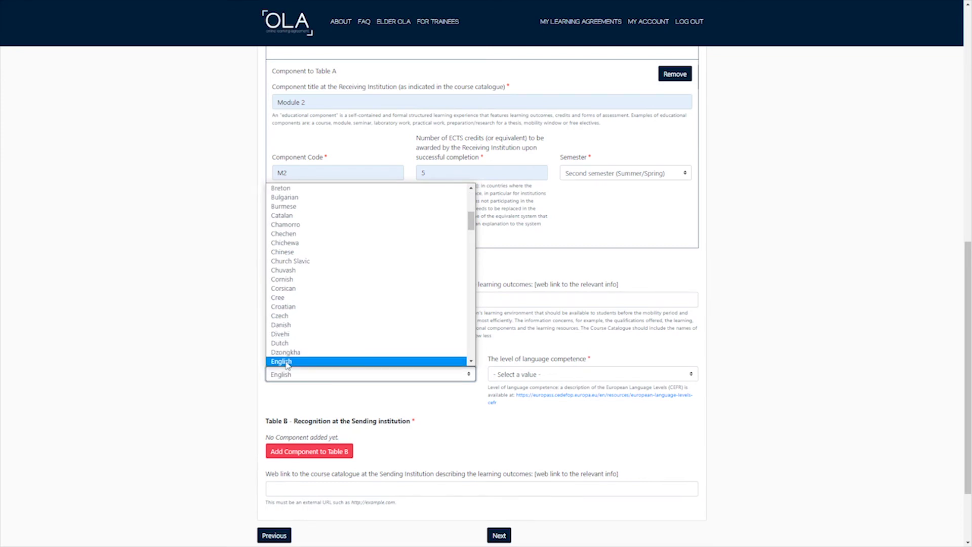
pyautogui.click(288, 362)
pyautogui.click(561, 375)
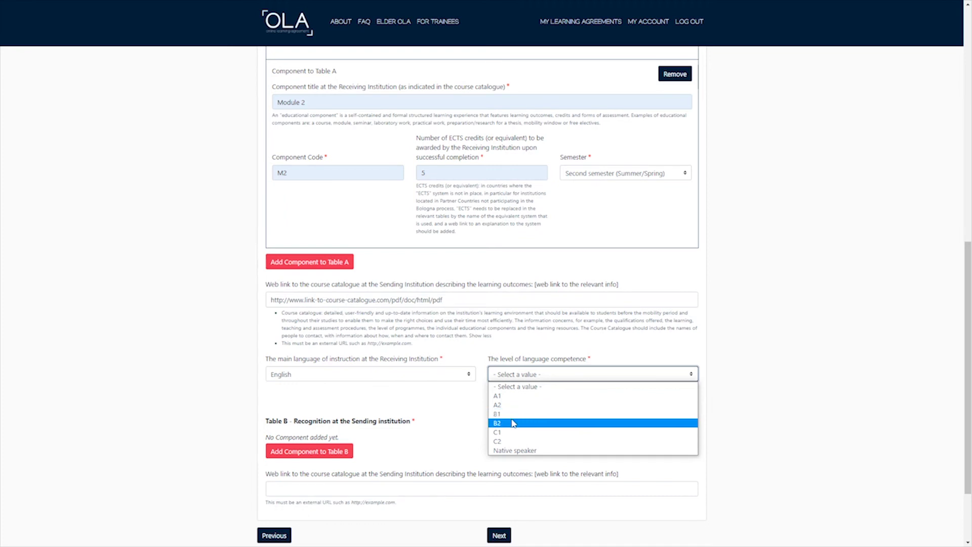
pyautogui.click(513, 423)
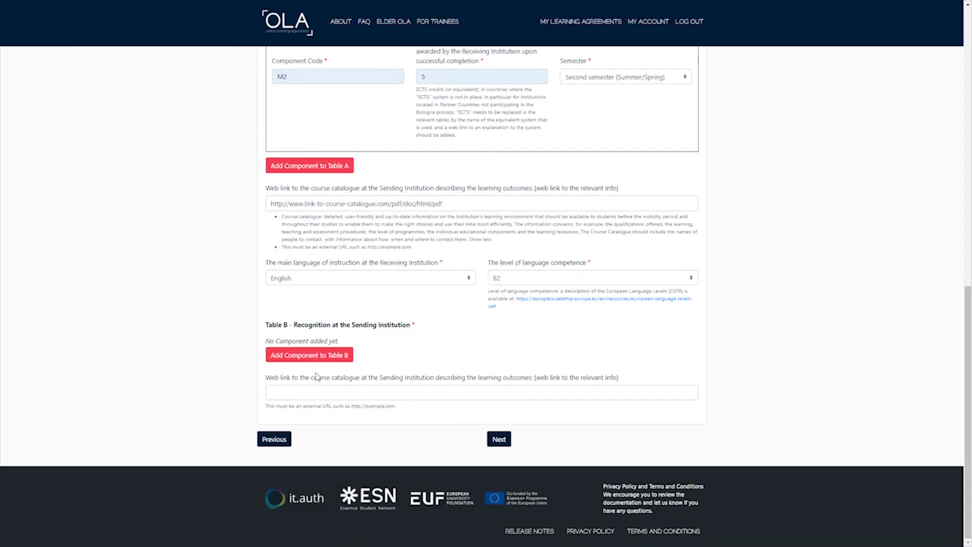
# Add a Table B component titled Mobilitätsfenster / Mobility Window.
pyautogui.moveTo(264, 324); pyautogui.dragTo(419, 330)
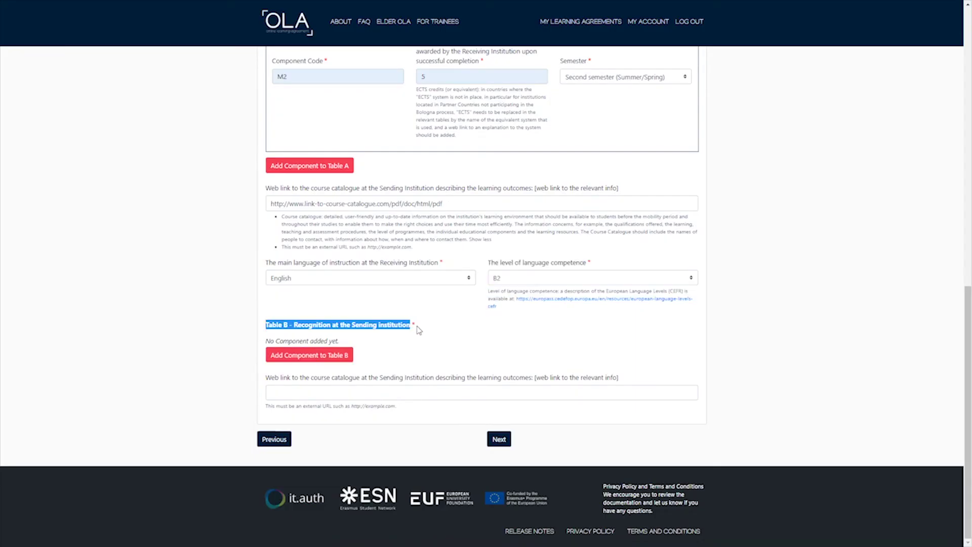
pyautogui.click(414, 354)
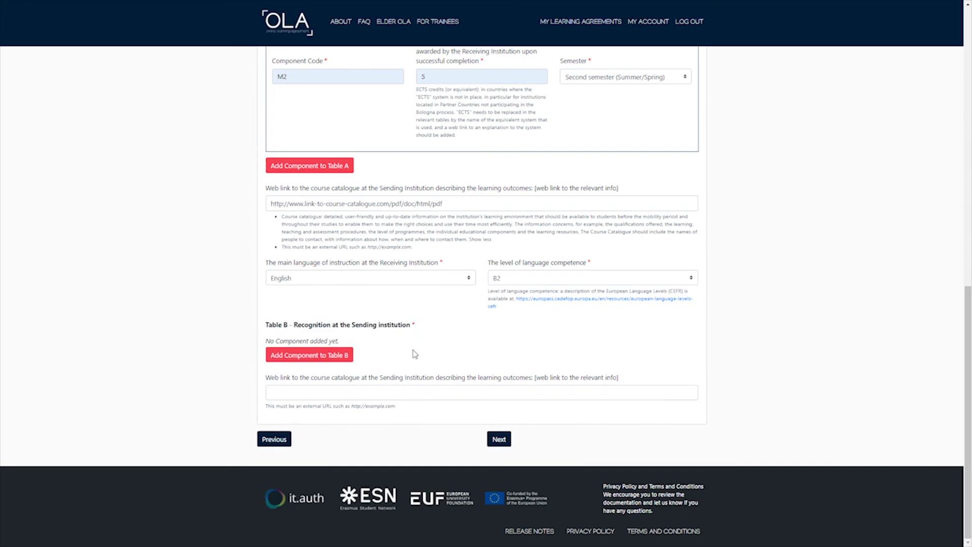
pyautogui.click(323, 359)
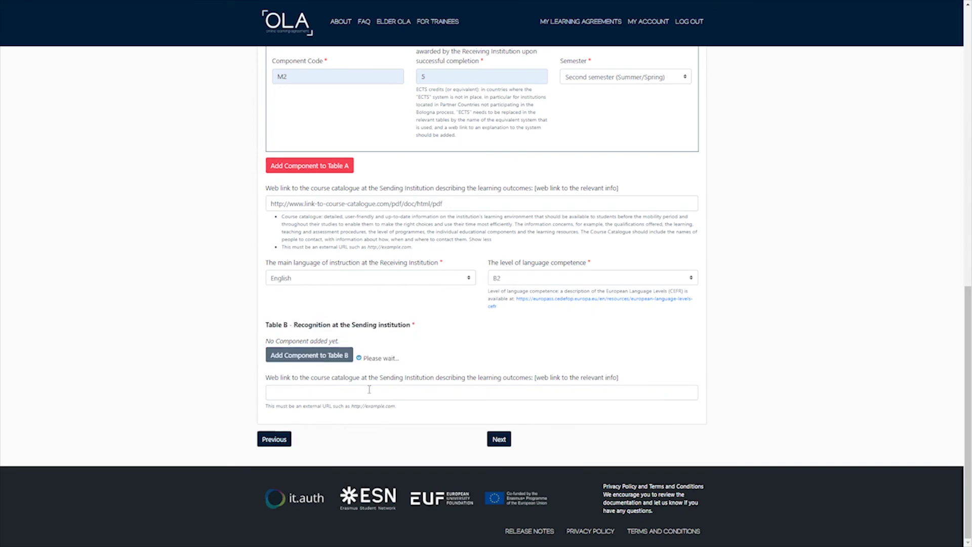
pyautogui.click(318, 391)
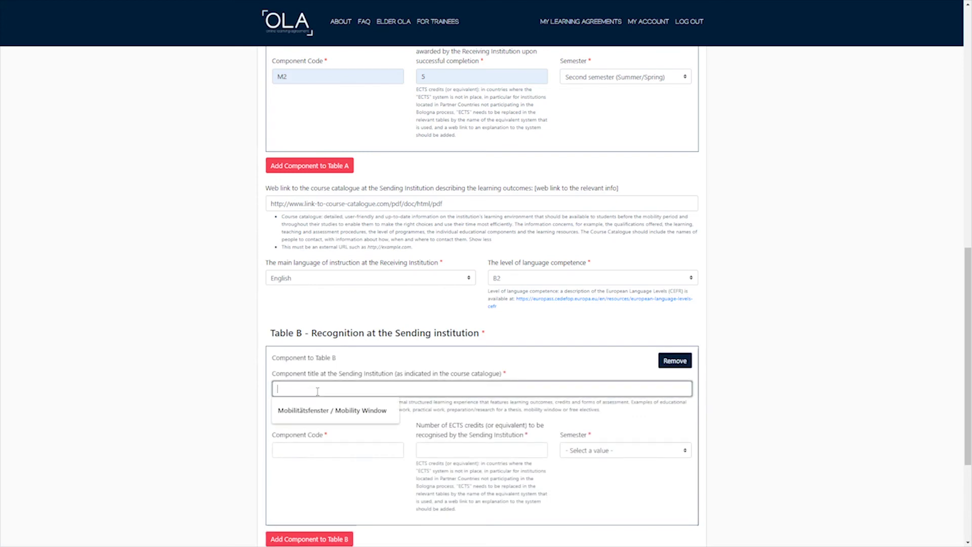
pyautogui.click(319, 407)
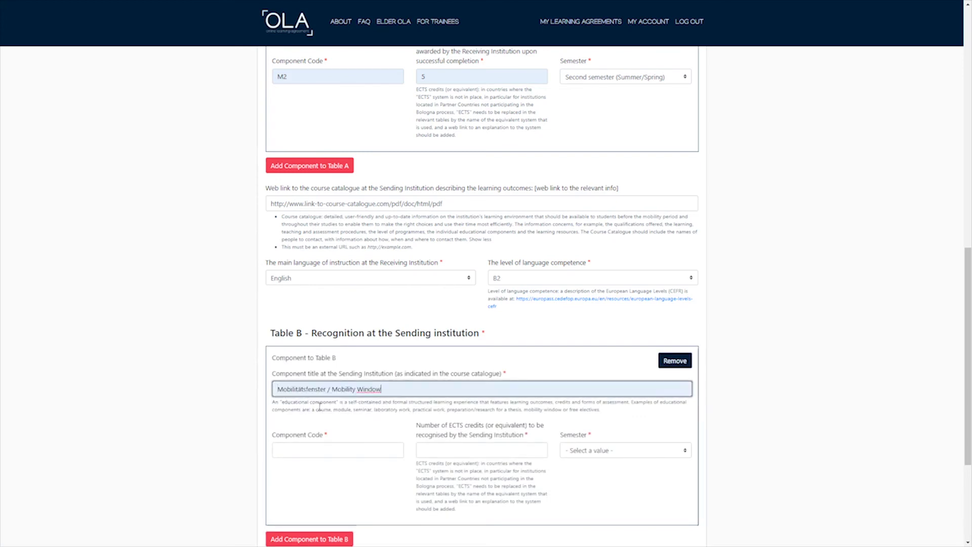
pyautogui.moveTo(276, 389); pyautogui.dragTo(416, 384)
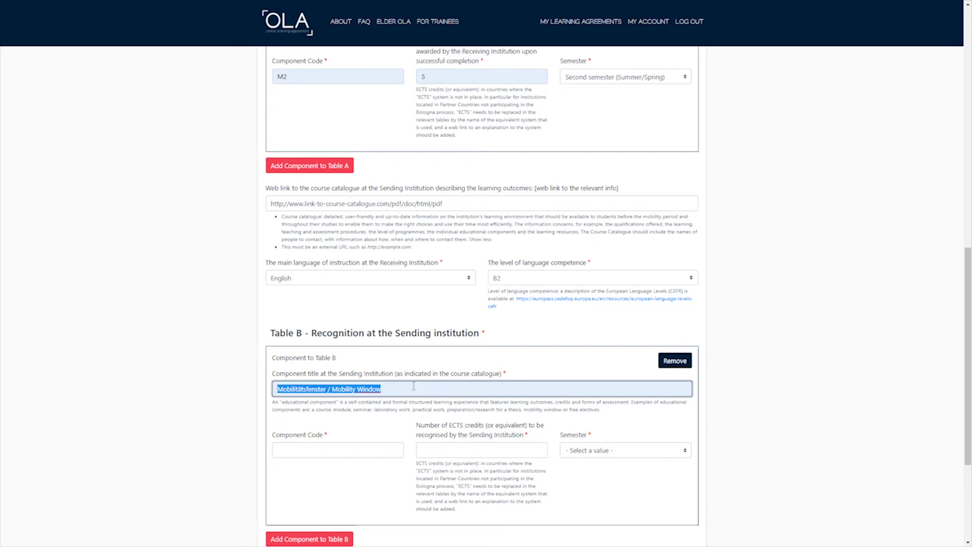
# Set its code to SPO, credits to 30 and semester to Second semester (Summer/Spring).
pyautogui.click(343, 449)
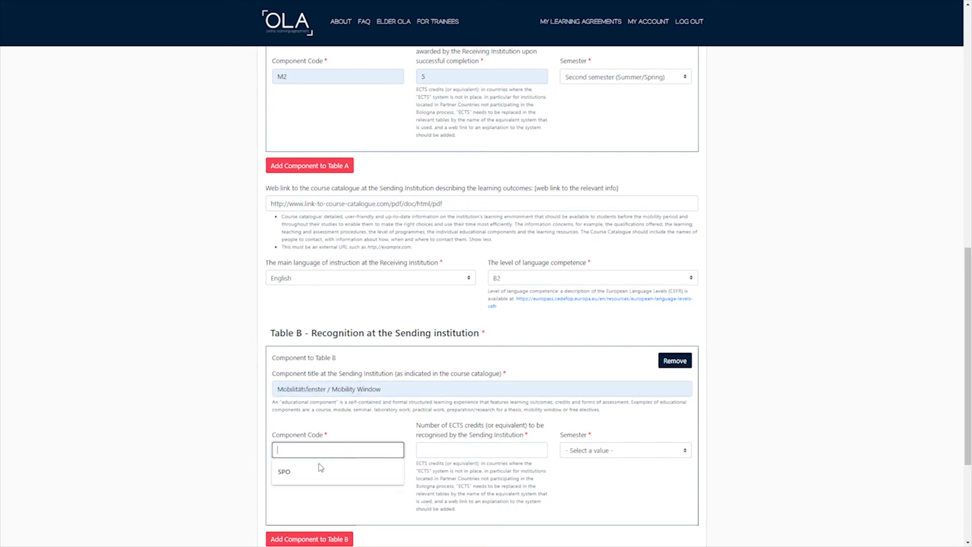
pyautogui.click(294, 475)
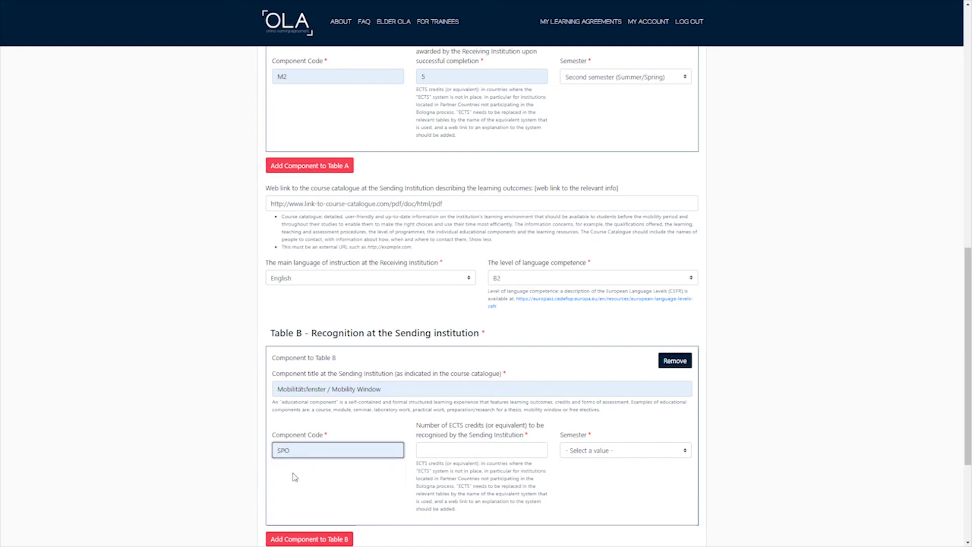
pyautogui.click(441, 453)
pyautogui.write('30')
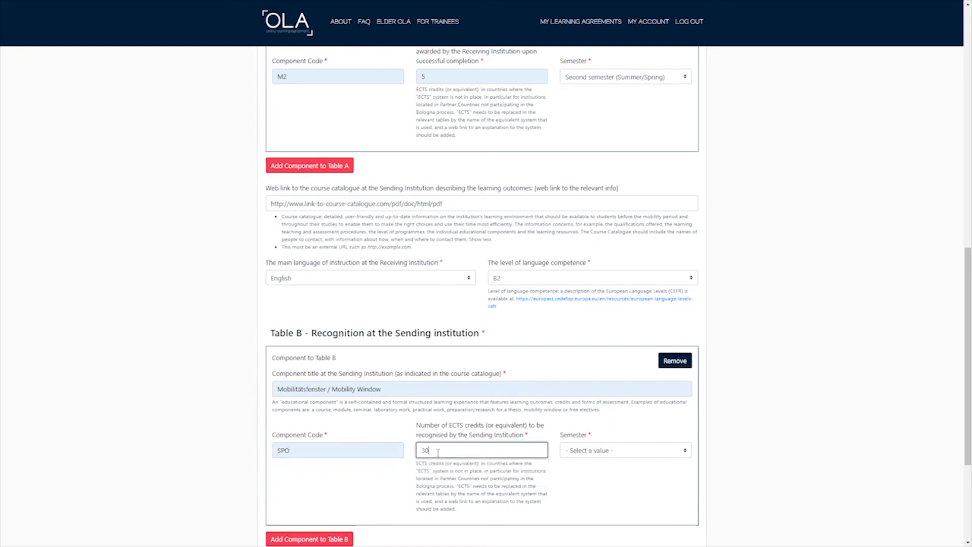
pyautogui.click(614, 452)
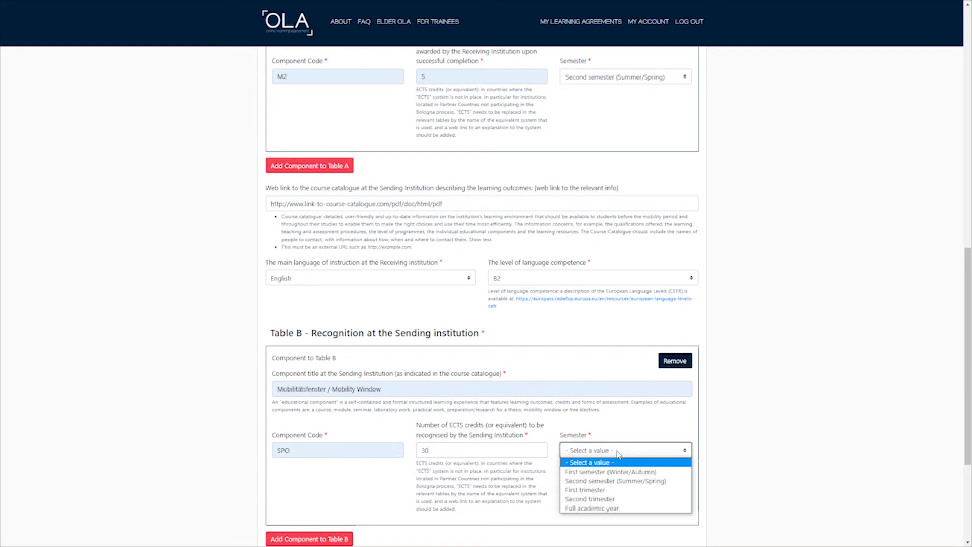
pyautogui.click(603, 482)
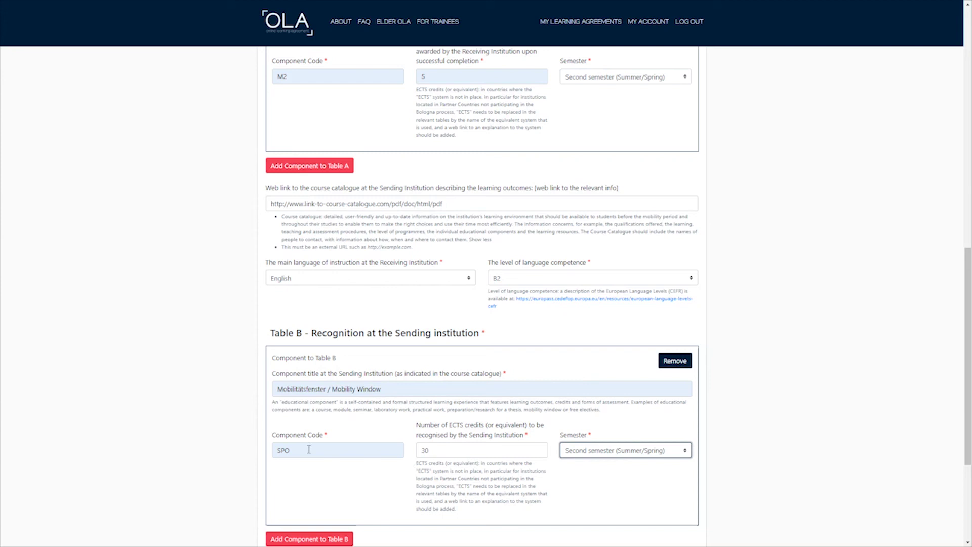
pyautogui.click(388, 389)
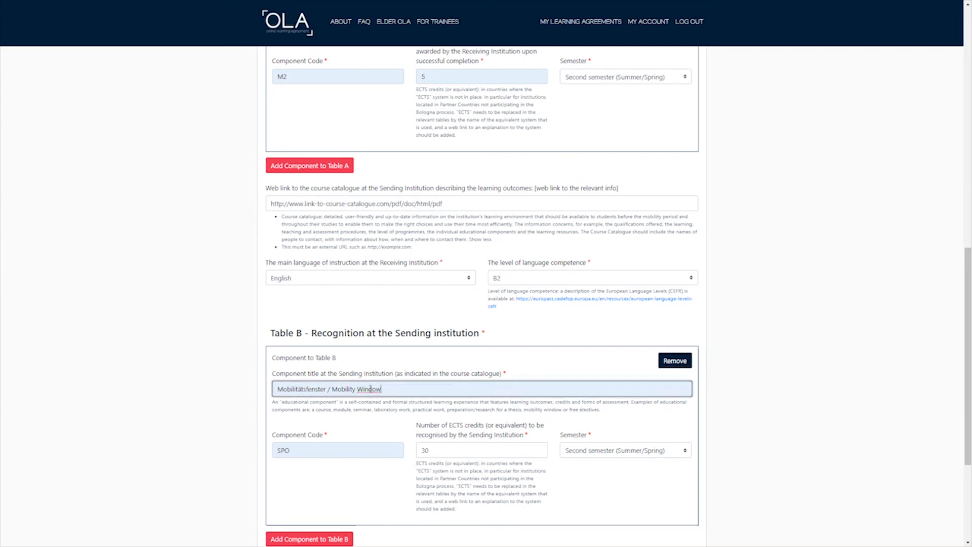
pyautogui.scroll(-1, 380, 439)
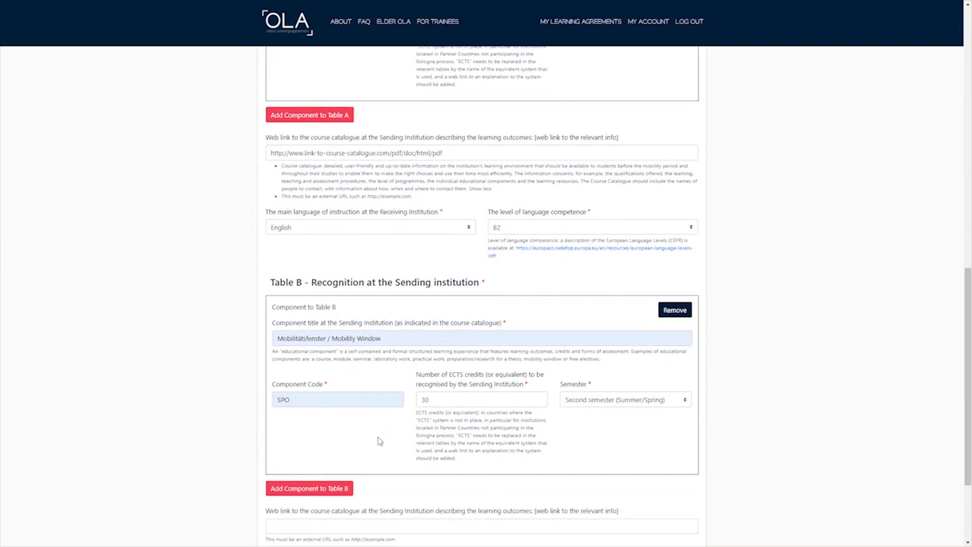
# Add Accounting Basics I to Table B with code AB1, 5 ECTS, Second semester (Summer/Spring).
pyautogui.click(313, 491)
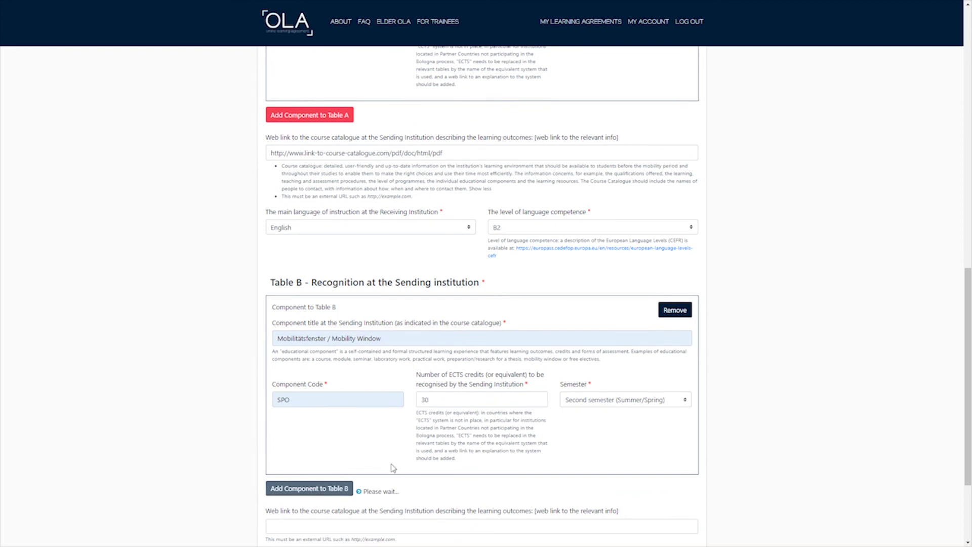
pyautogui.scroll(-6, 391, 467)
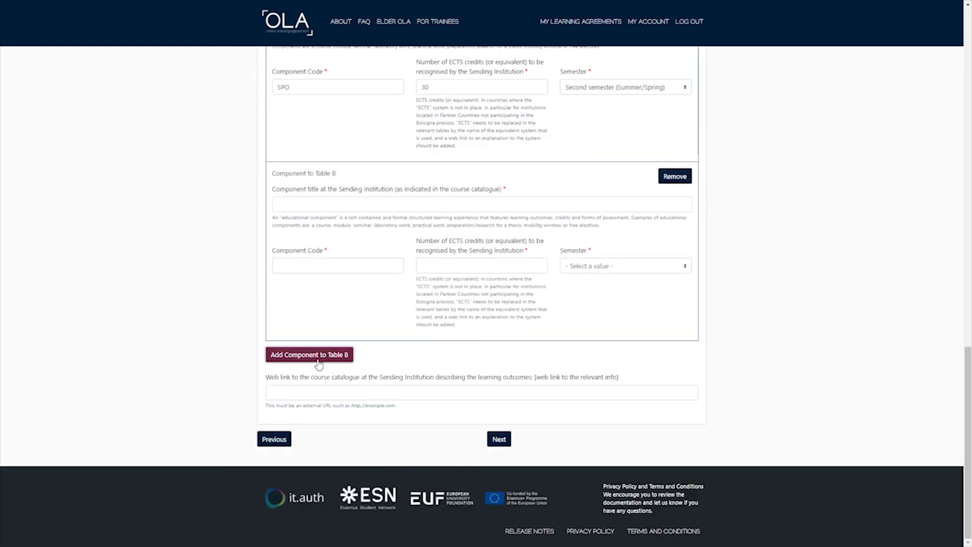
pyautogui.click(290, 204)
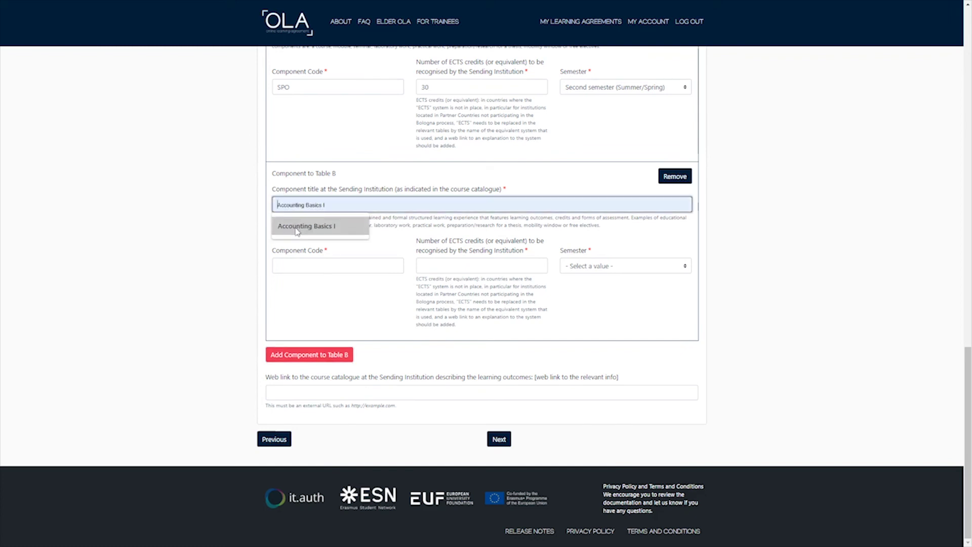
pyautogui.click(291, 226)
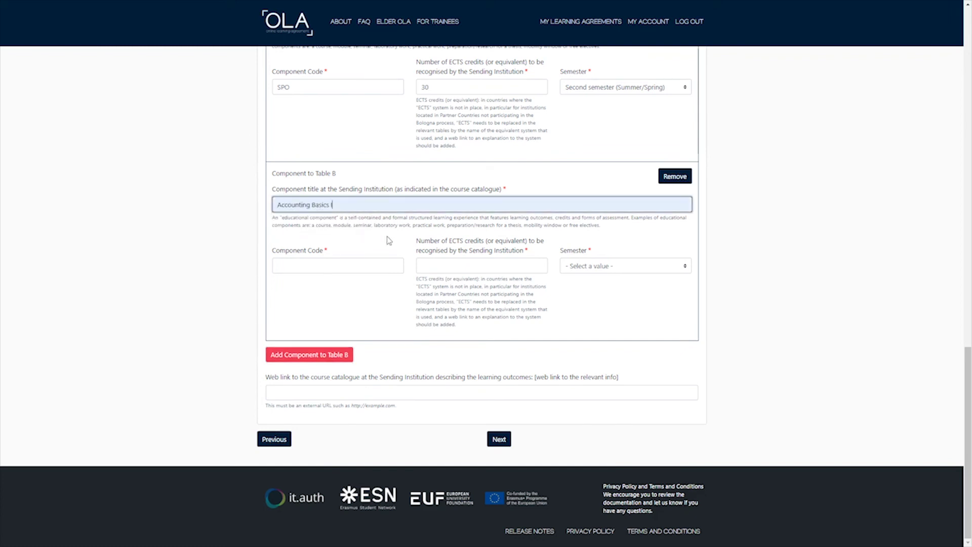
pyautogui.click(335, 267)
pyautogui.click(304, 292)
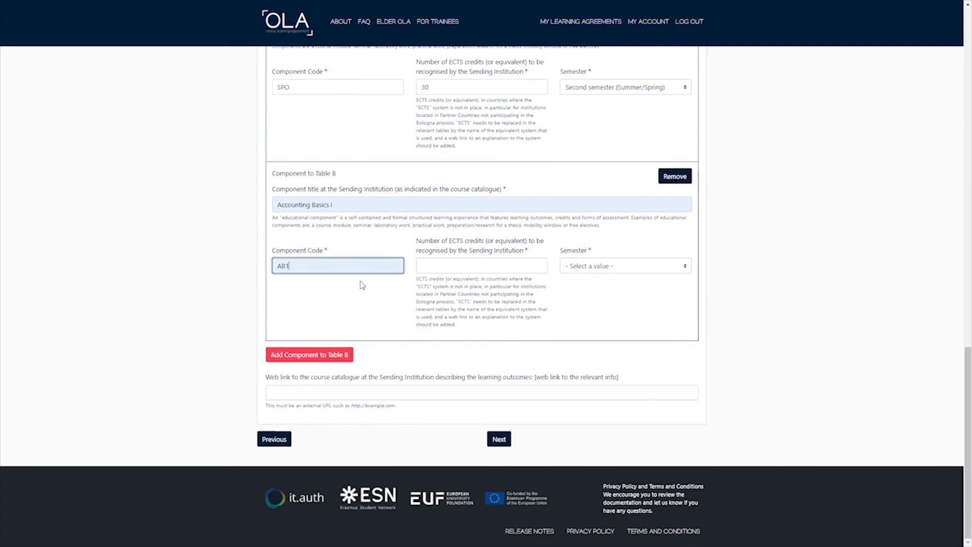
pyautogui.click(456, 263)
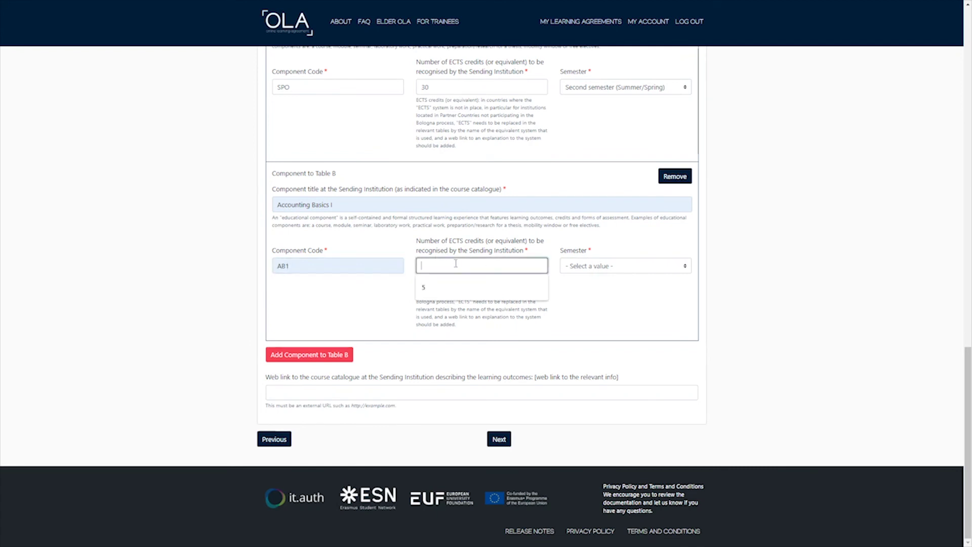
pyautogui.click(429, 291)
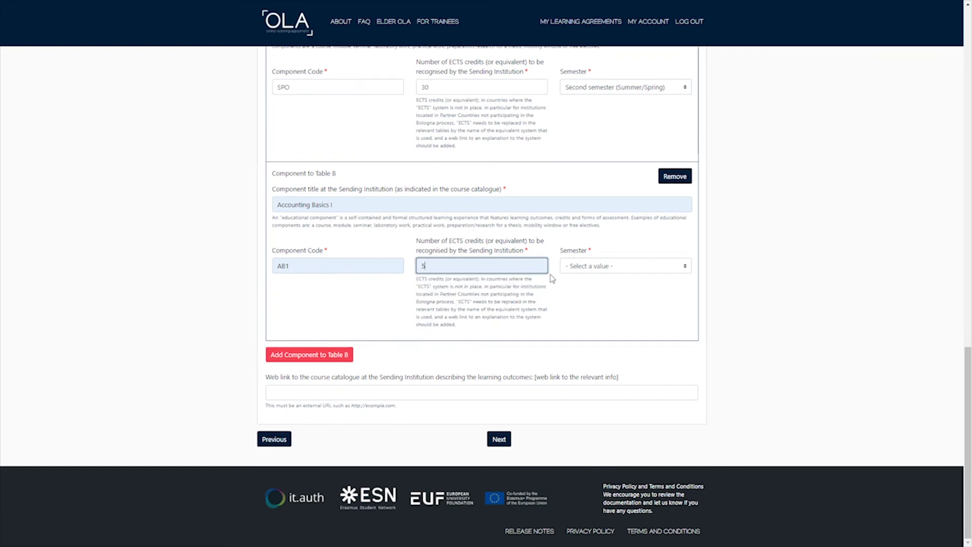
pyautogui.click(593, 269)
pyautogui.click(588, 297)
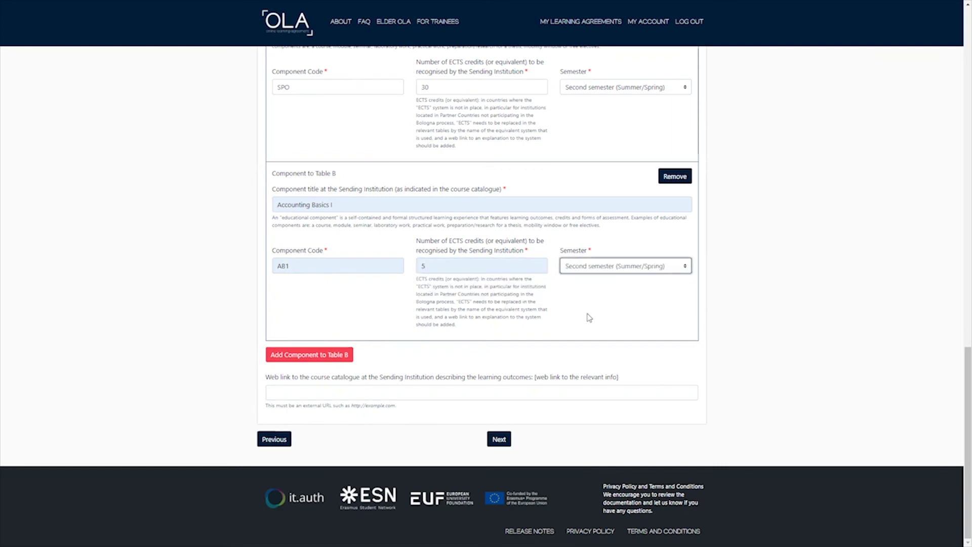
# Fill Table B's catalogue link with the saved hs-anhalt.de study programme URL and continue.
pyautogui.click(348, 390)
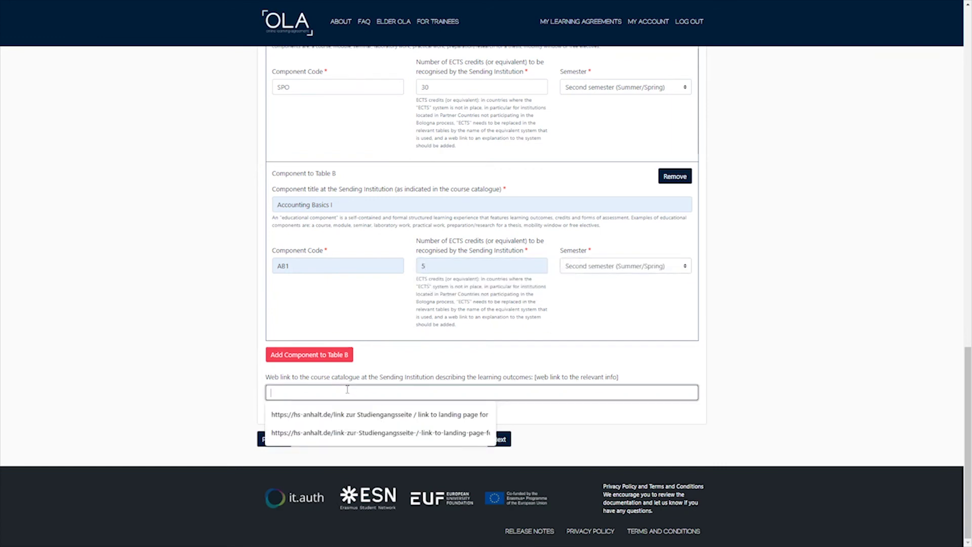
pyautogui.click(386, 433)
pyautogui.moveTo(326, 394); pyautogui.dragTo(575, 394)
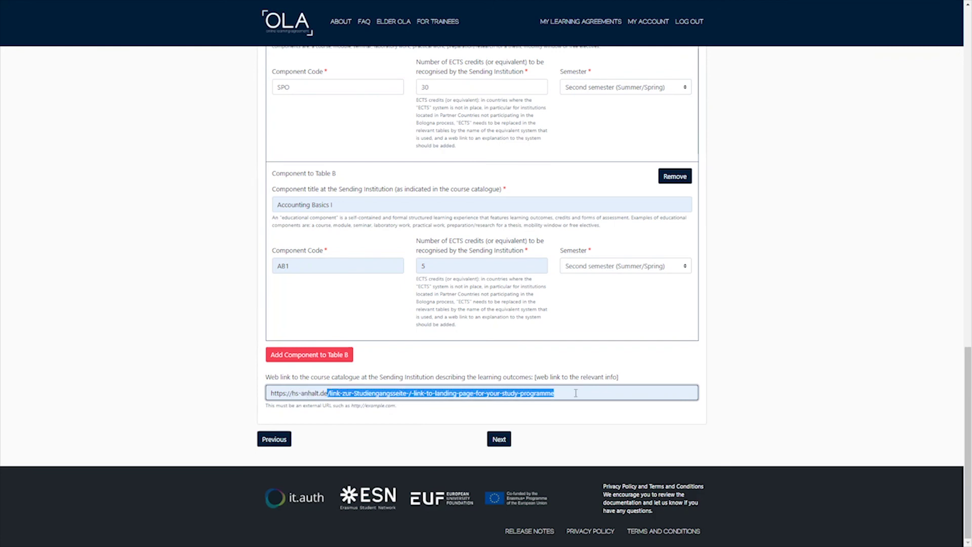
pyautogui.click(494, 357)
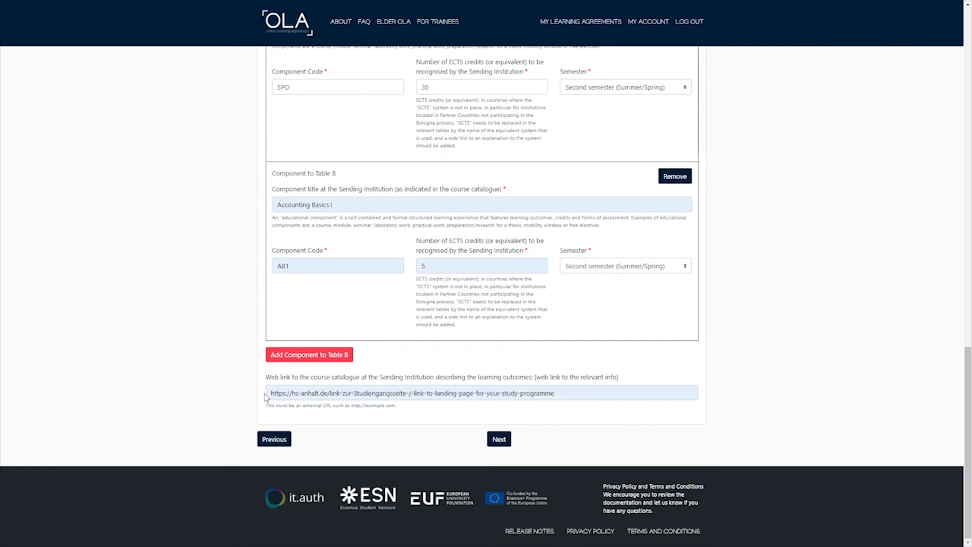
pyautogui.moveTo(269, 393); pyautogui.dragTo(563, 392)
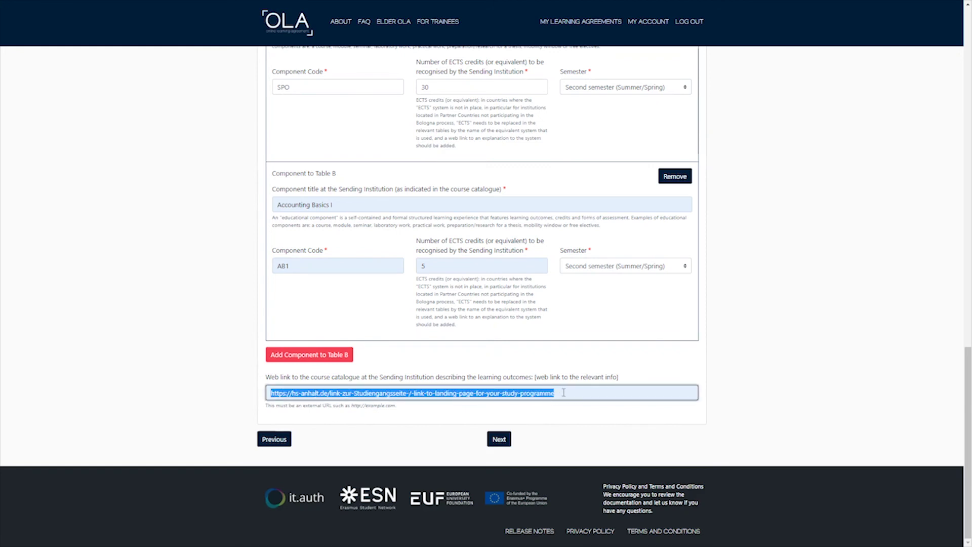
pyautogui.click(604, 424)
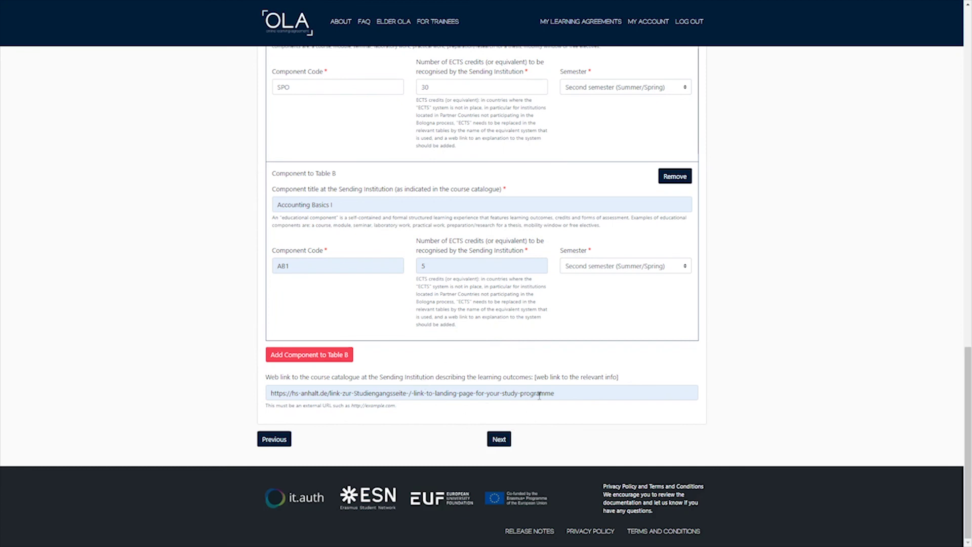
pyautogui.click(506, 443)
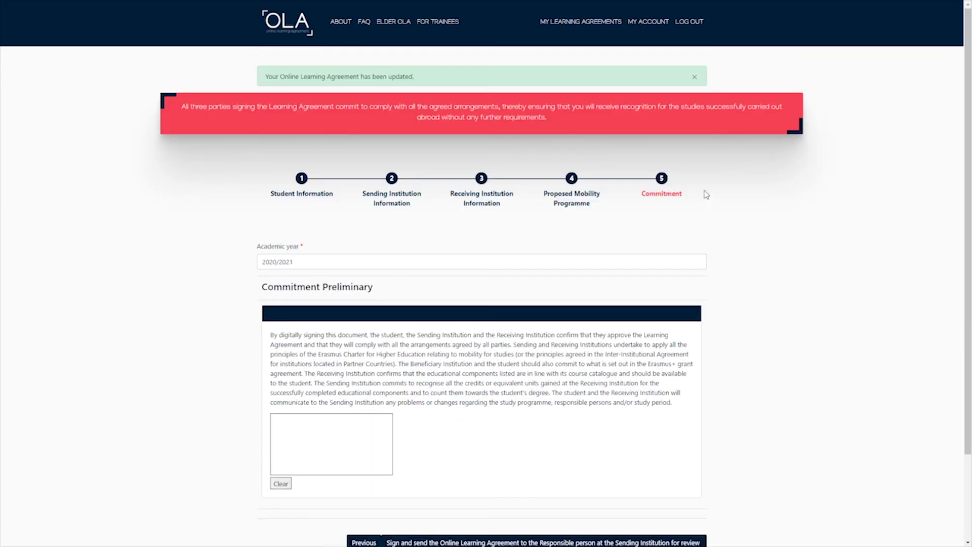
# Read through the 2020/2021 commitment statement and draw a handwritten signature in the signature box.
pyautogui.moveTo(688, 199); pyautogui.dragTo(643, 198)
pyautogui.moveTo(269, 335); pyautogui.dragTo(581, 333)
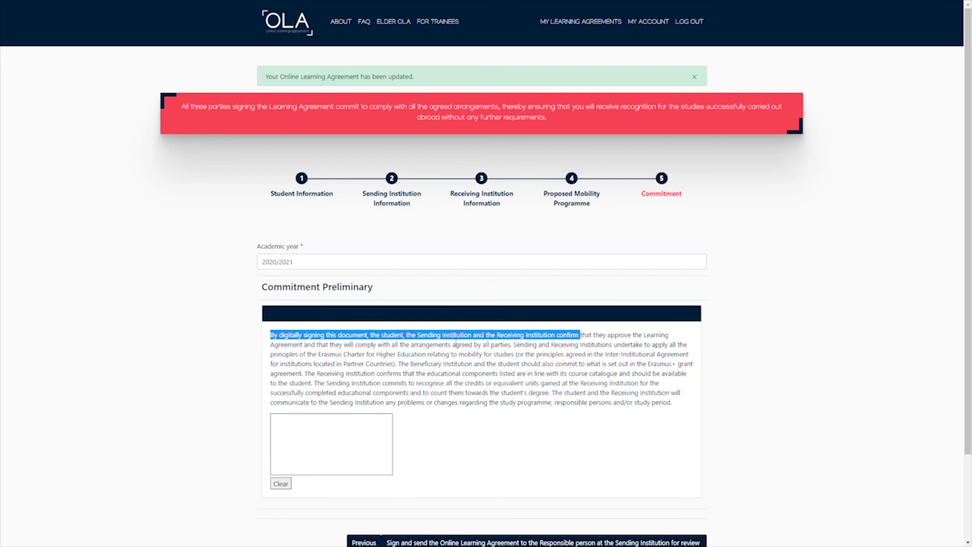
pyautogui.moveTo(452, 344); pyautogui.dragTo(510, 335)
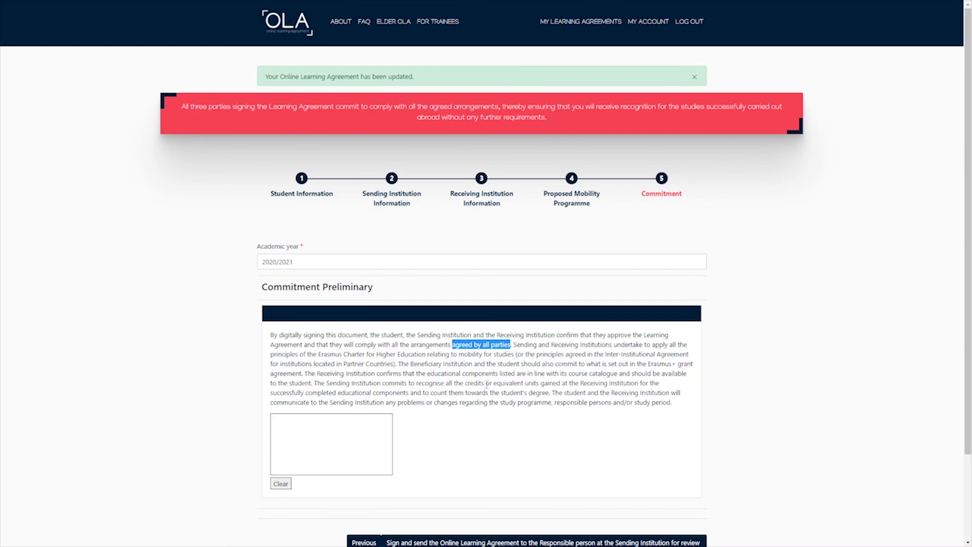
pyautogui.moveTo(359, 392); pyautogui.dragTo(550, 393)
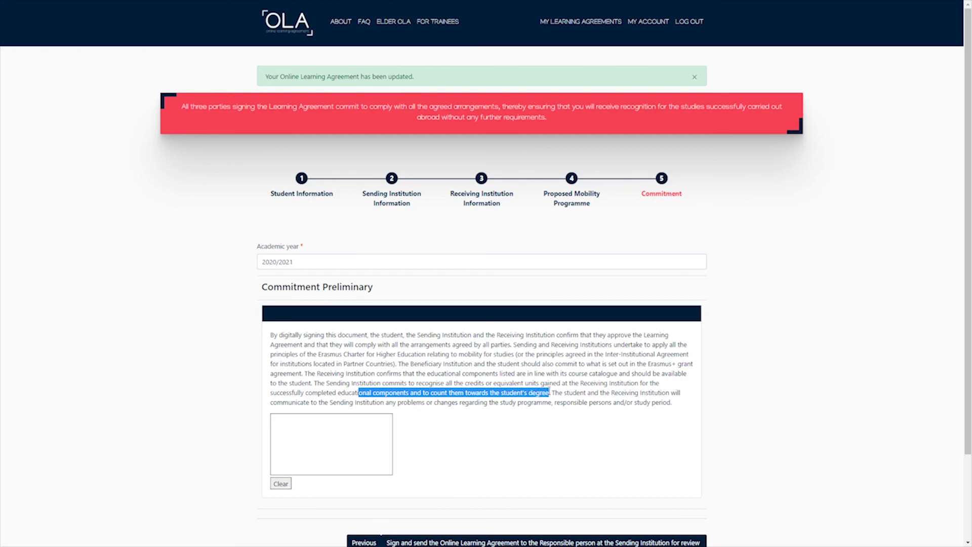
pyautogui.moveTo(295, 426)
pyautogui.mouseDown()
pyautogui.moveTo(277, 448)
pyautogui.moveTo(297, 463)
pyautogui.moveTo(324, 444)
pyautogui.moveTo(319, 461)
pyautogui.moveTo(340, 439)
pyautogui.moveTo(373, 448)
pyautogui.mouseUp()
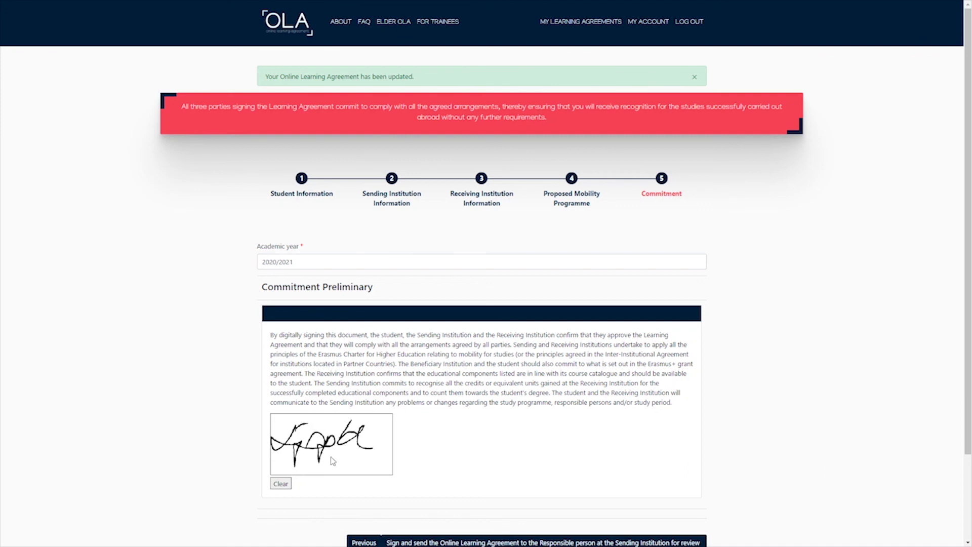
# Send the signed learning agreement to the sending institution's responsible person for review.
pyautogui.scroll(-1, 428, 436)
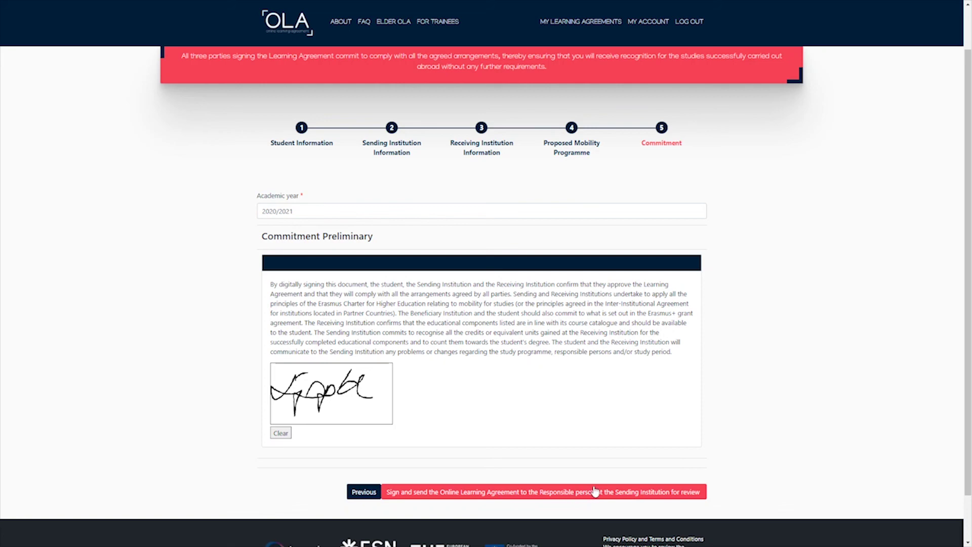
pyautogui.click(547, 494)
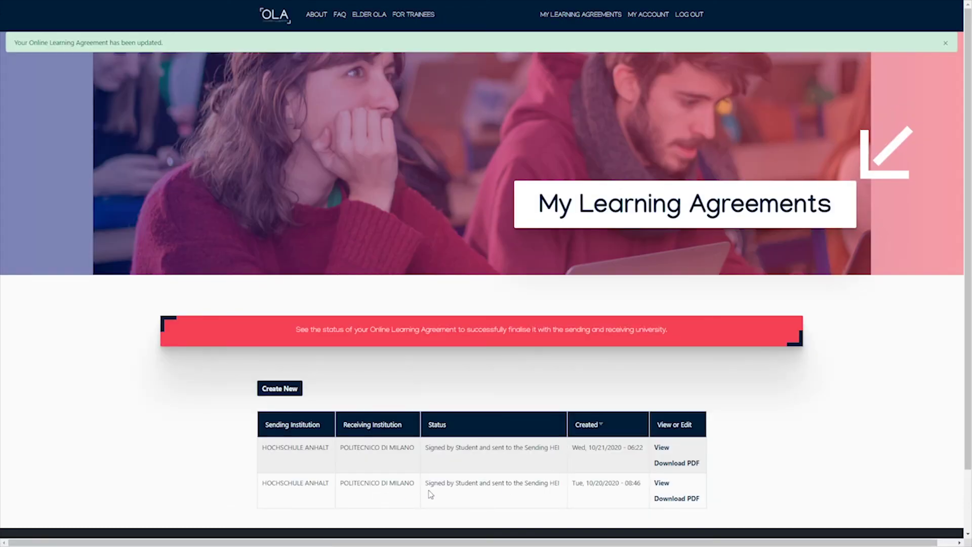
# Verify the status reads signed by the student and sent to the Sending HEI, then download the PDF.
pyautogui.moveTo(424, 485); pyautogui.dragTo(526, 485)
pyautogui.click(560, 483)
pyautogui.click(677, 500)
pyautogui.moveTo(352, 141); pyautogui.dragTo(634, 160)
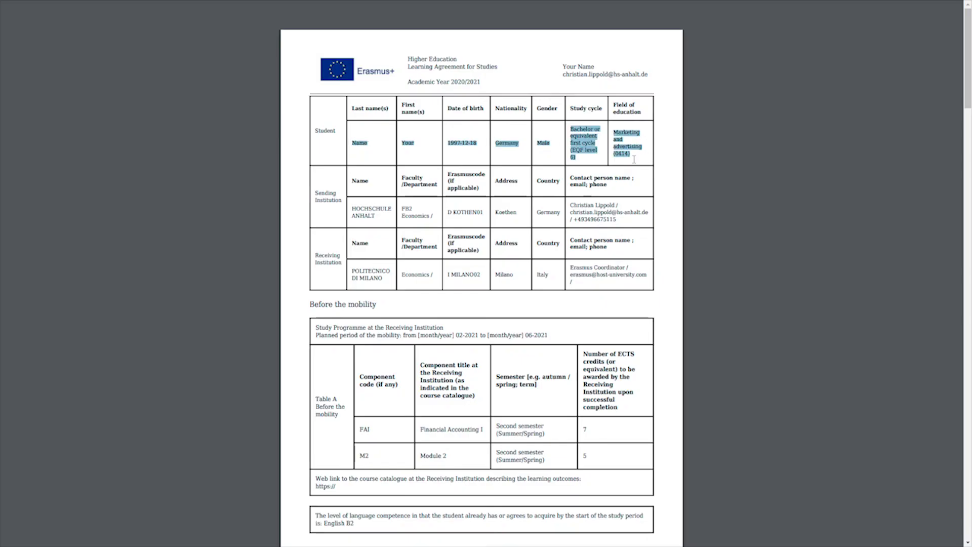
pyautogui.moveTo(349, 206); pyautogui.dragTo(418, 262)
pyautogui.moveTo(353, 270); pyautogui.dragTo(630, 286)
pyautogui.moveTo(353, 271); pyautogui.dragTo(353, 238)
pyautogui.scroll(-1, 402, 285)
pyautogui.scroll(-4, 402, 285)
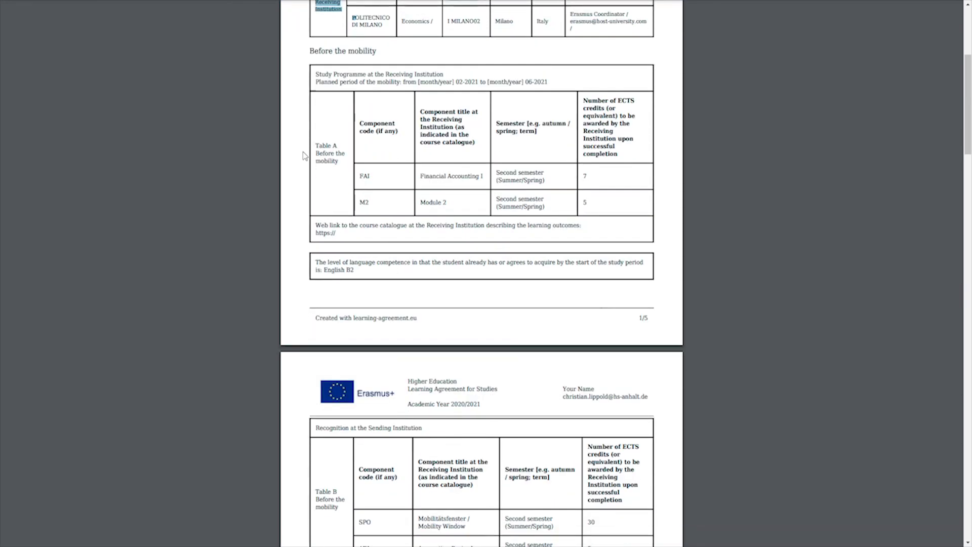
pyautogui.moveTo(313, 145); pyautogui.dragTo(587, 177)
pyautogui.moveTo(362, 201); pyautogui.dragTo(586, 203)
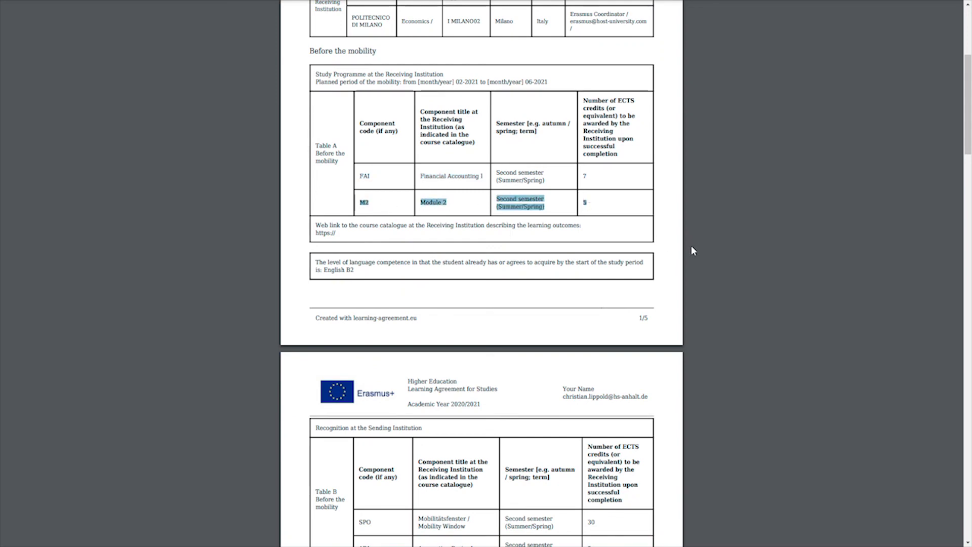
pyautogui.scroll(-3, 691, 246)
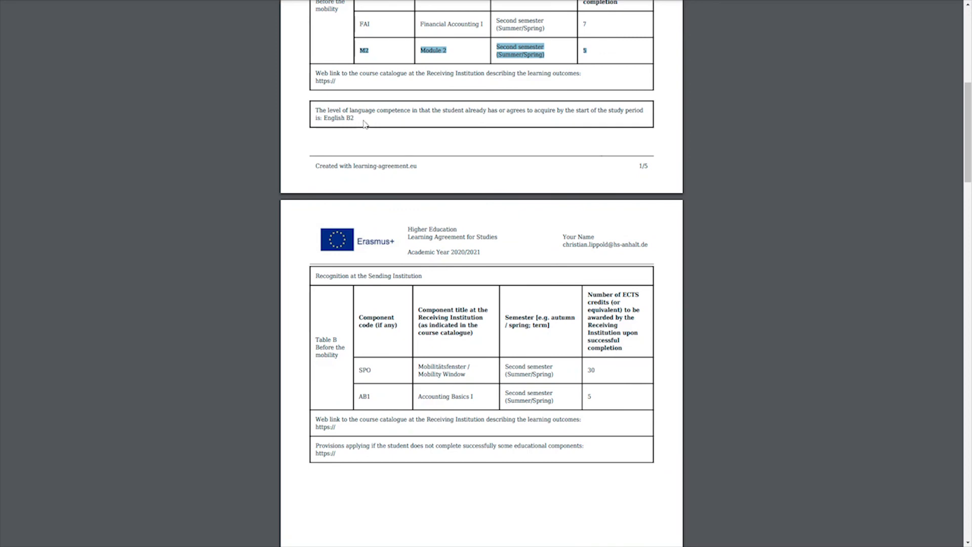
pyautogui.moveTo(359, 110); pyautogui.dragTo(325, 121)
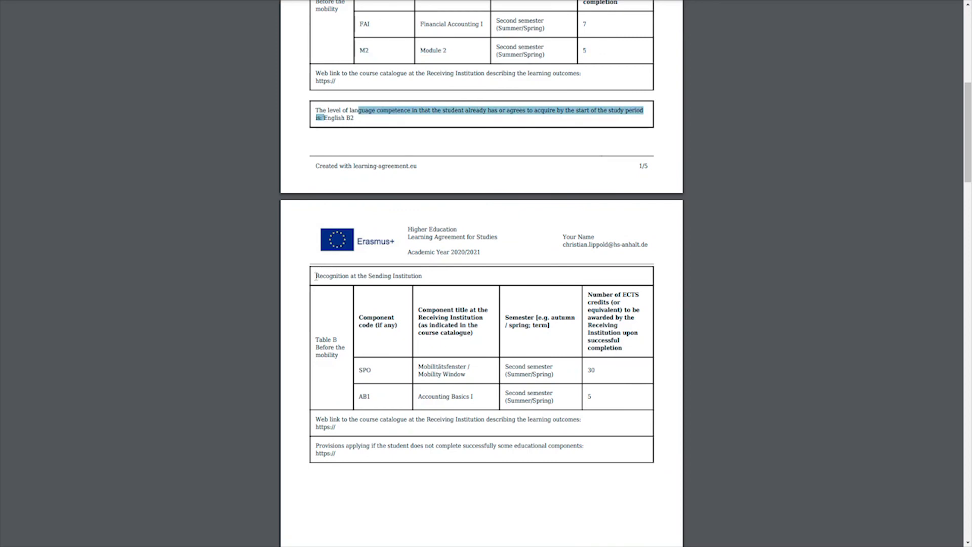
pyautogui.moveTo(360, 370); pyautogui.dragTo(623, 376)
pyautogui.moveTo(363, 400); pyautogui.dragTo(614, 399)
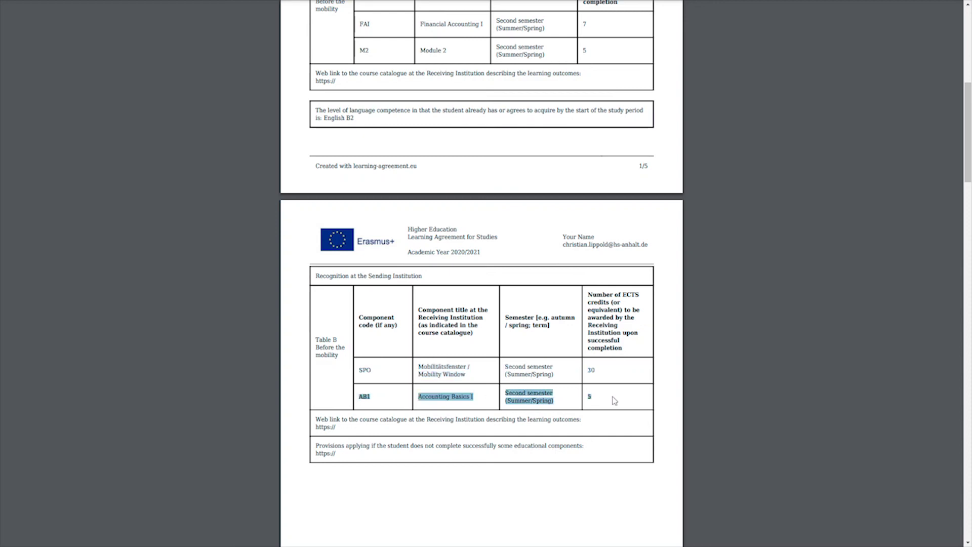
pyautogui.scroll(-1, 746, 354)
pyautogui.scroll(-12, 731, 361)
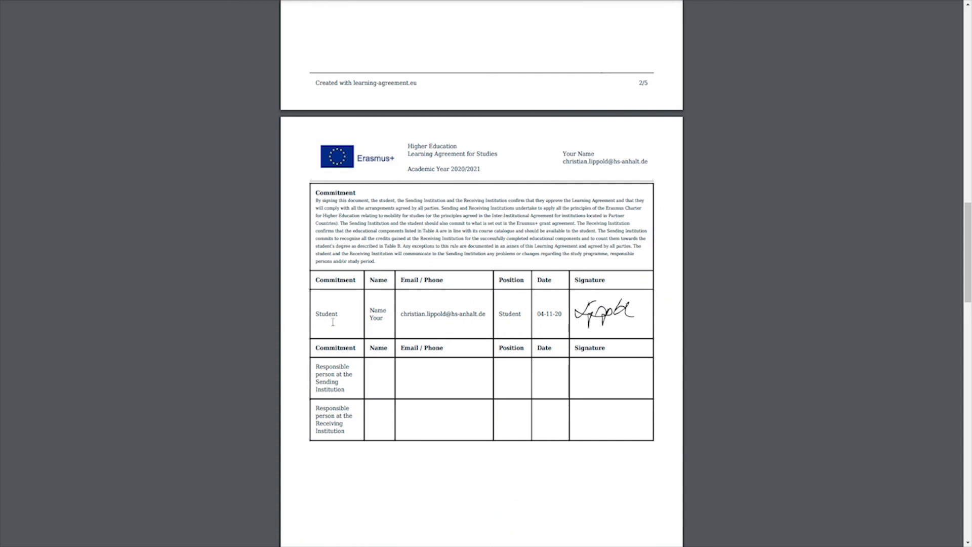
pyautogui.moveTo(313, 315); pyautogui.dragTo(655, 311)
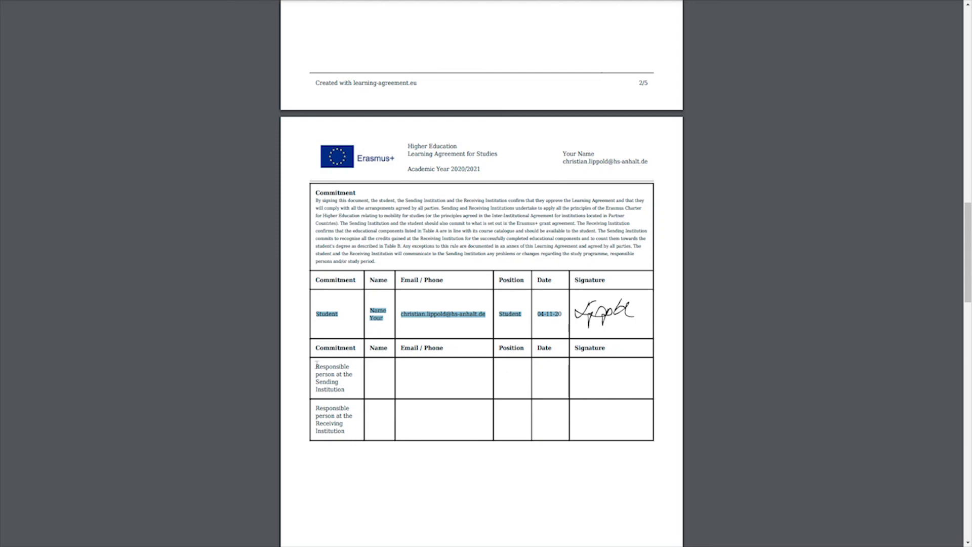
pyautogui.moveTo(317, 363); pyautogui.dragTo(346, 388)
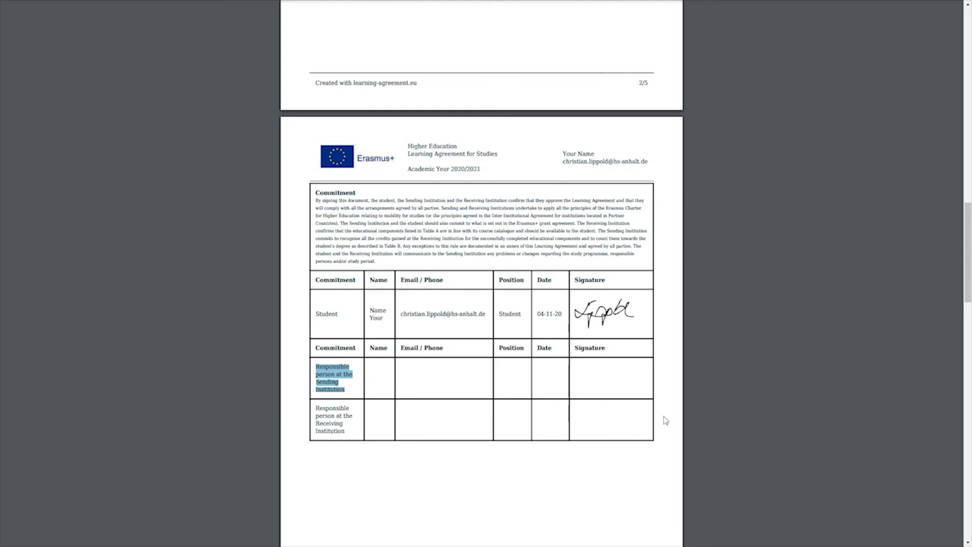
pyautogui.moveTo(345, 433); pyautogui.dragTo(320, 408)
pyautogui.scroll(-2, 427, 468)
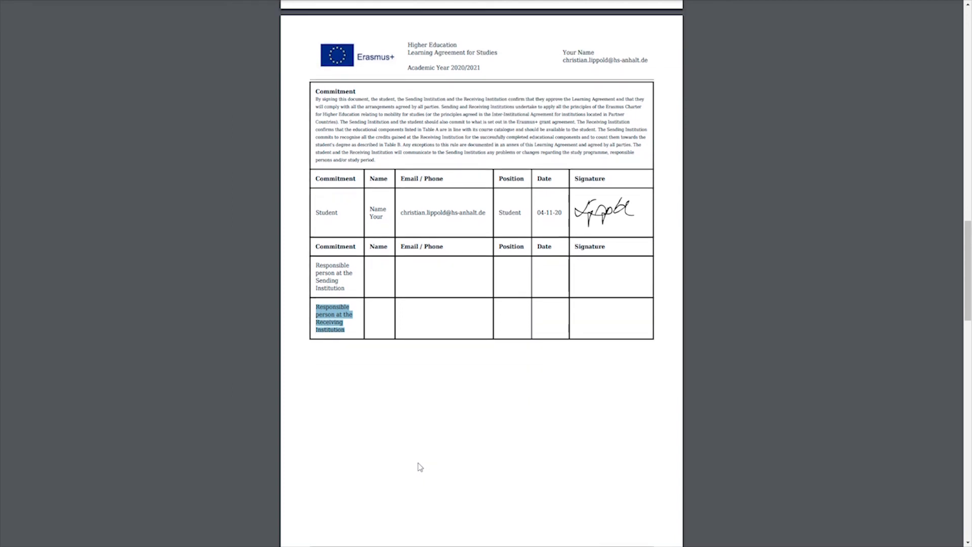
pyautogui.rightClick(393, 146)
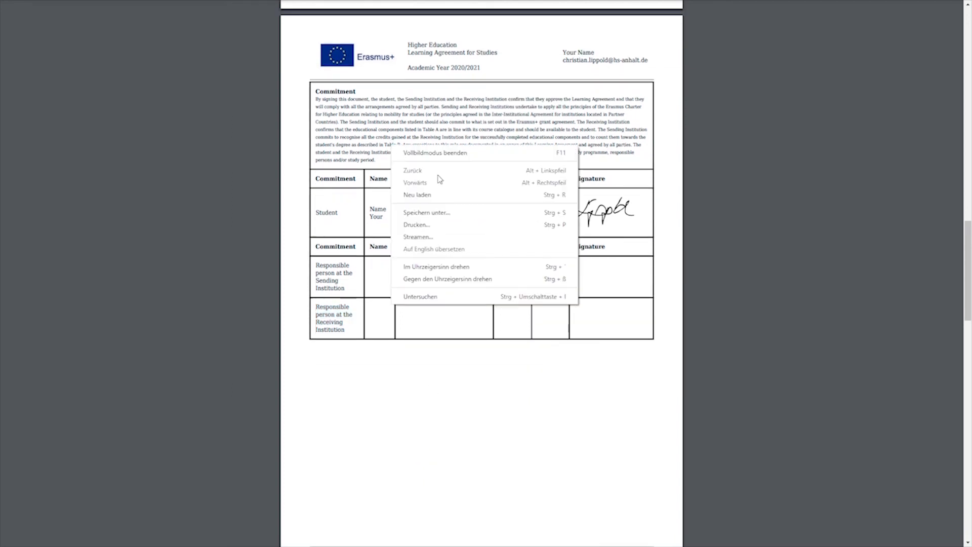